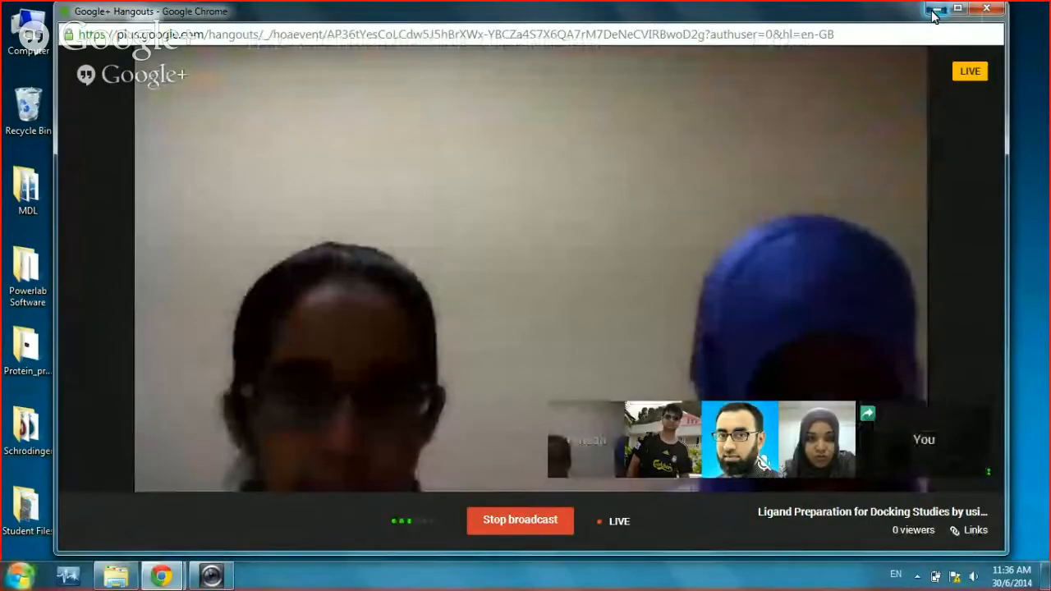
# Step: Minimize Hangouts and create a new desktop folder named 'Ligand preparation'
pyautogui.click(936, 10)
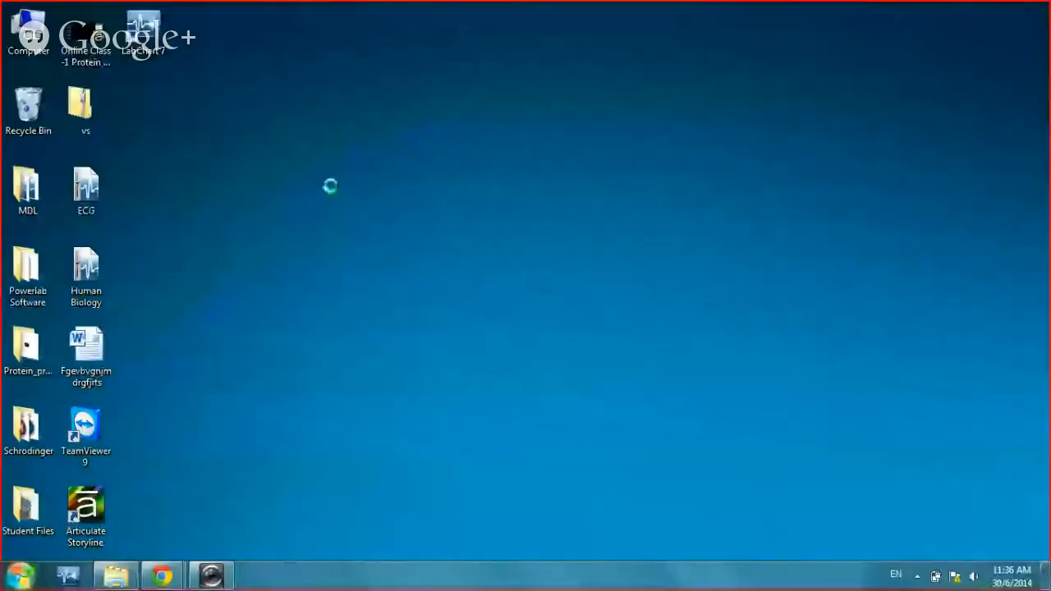
pyautogui.rightClick(331, 193)
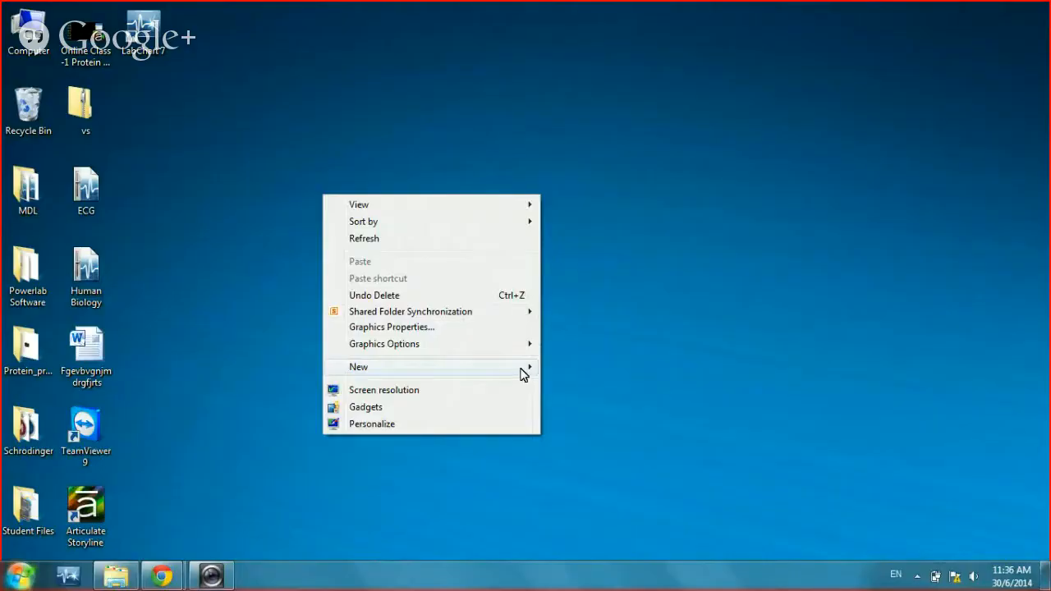
pyautogui.moveTo(522, 374)
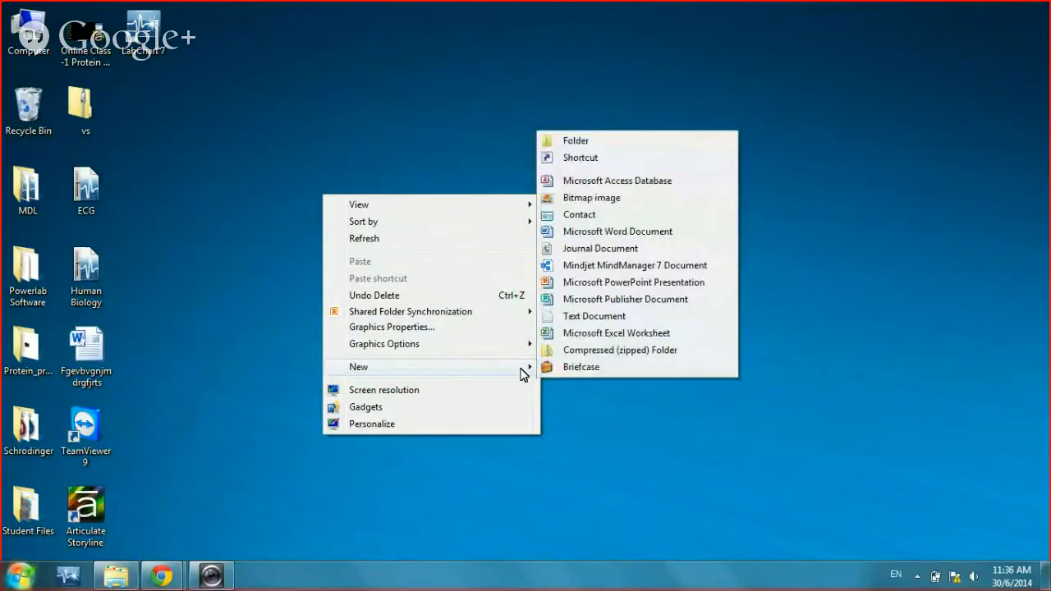
pyautogui.click(580, 142)
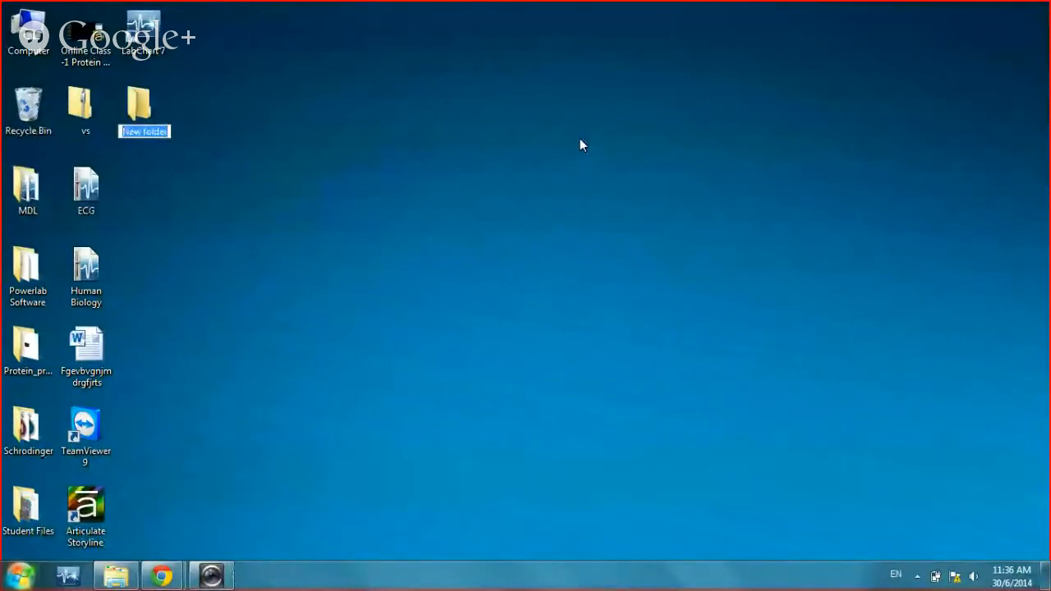
pyautogui.write('Li')
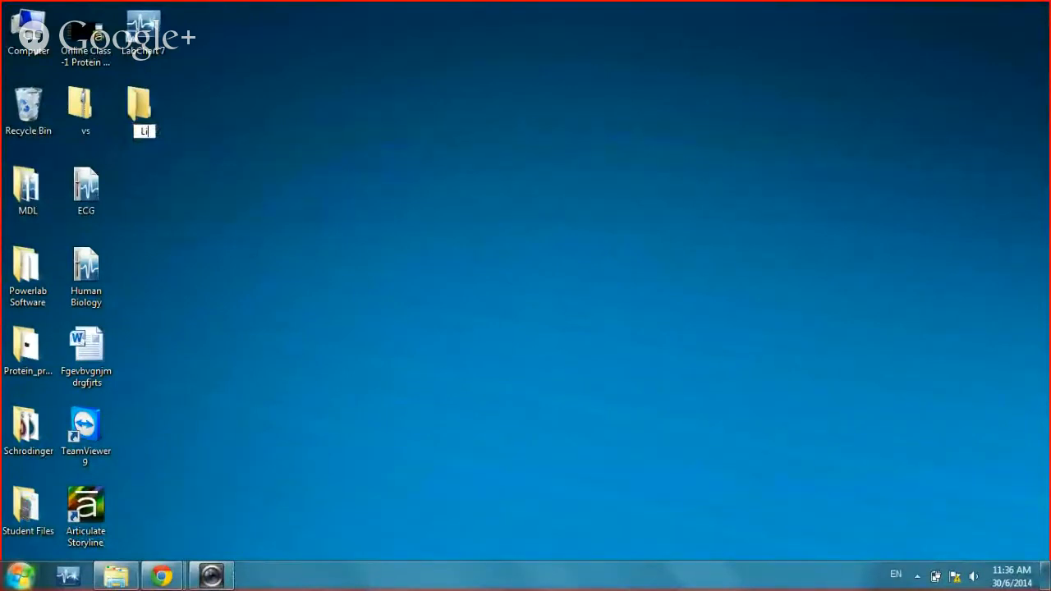
pyautogui.write('gand prepa')
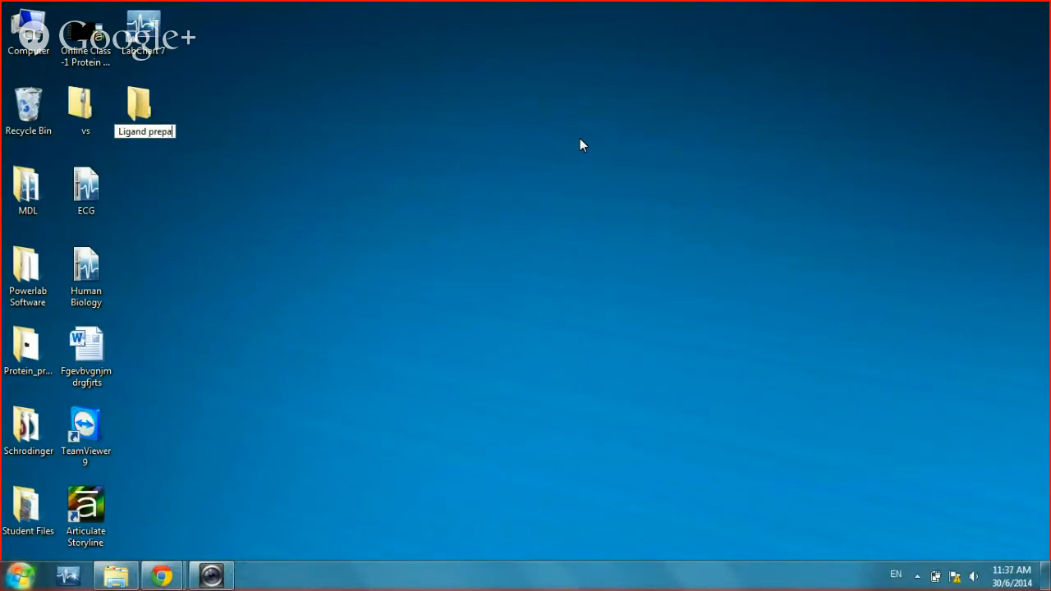
pyautogui.write('ration')
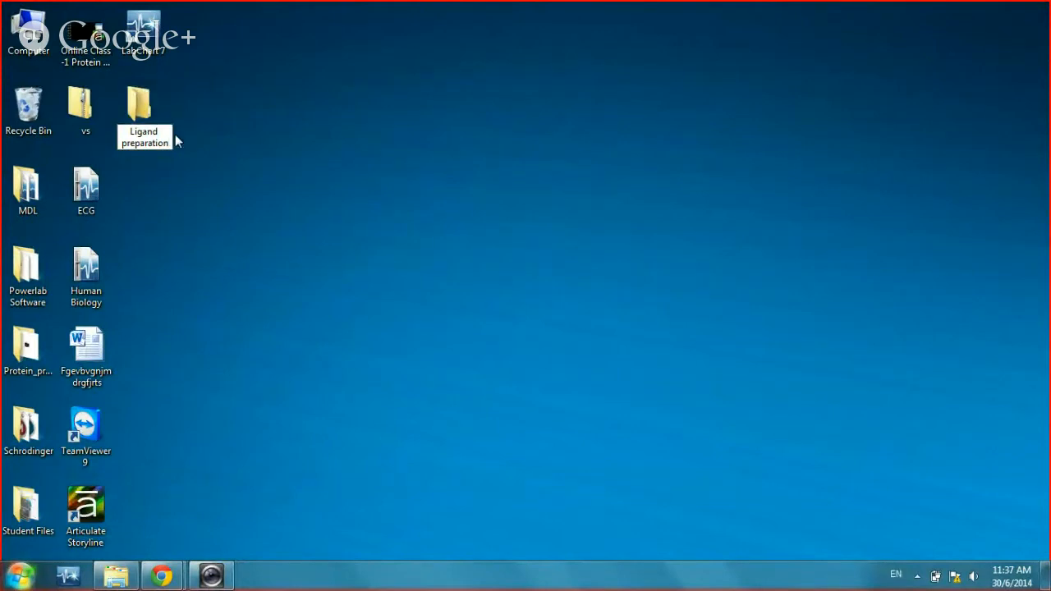
pyautogui.press('Return')
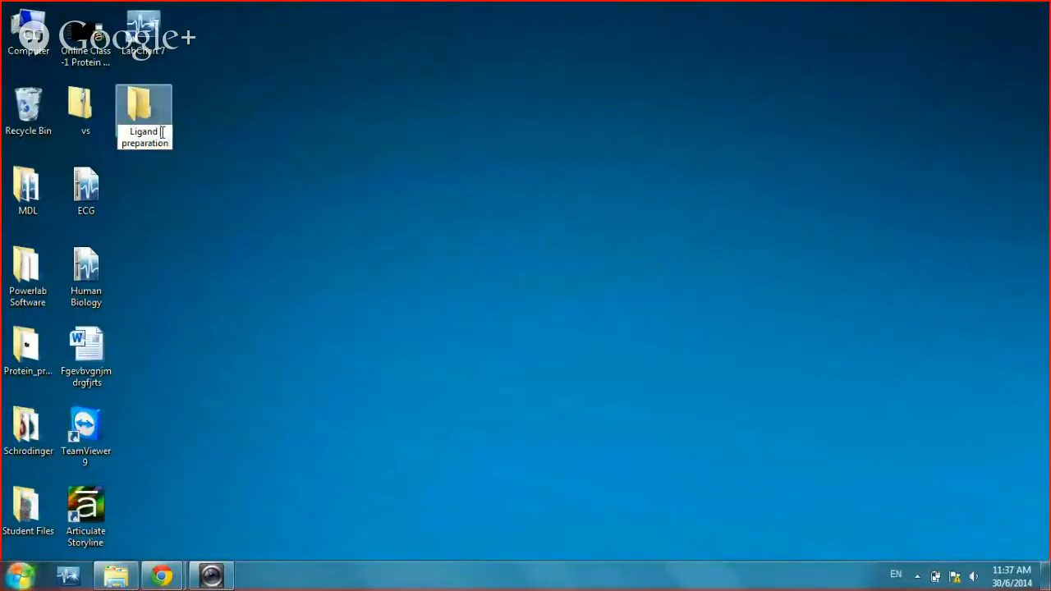
# Step: Rename the folder to 'Ligand_preparation', replacing the space with an underscore
pyautogui.click(162, 132)
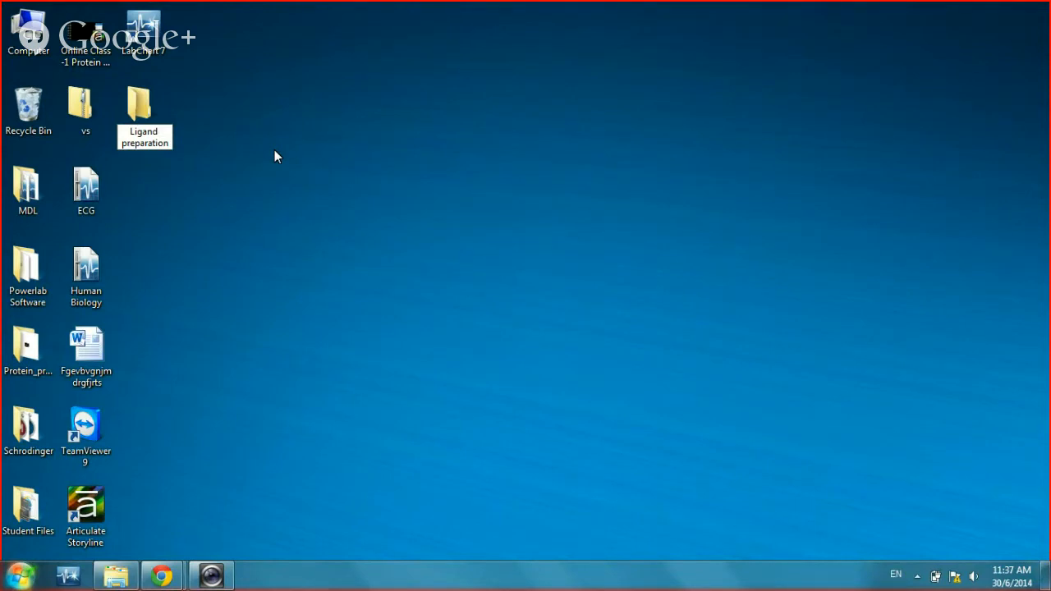
pyautogui.press('BackSpace')
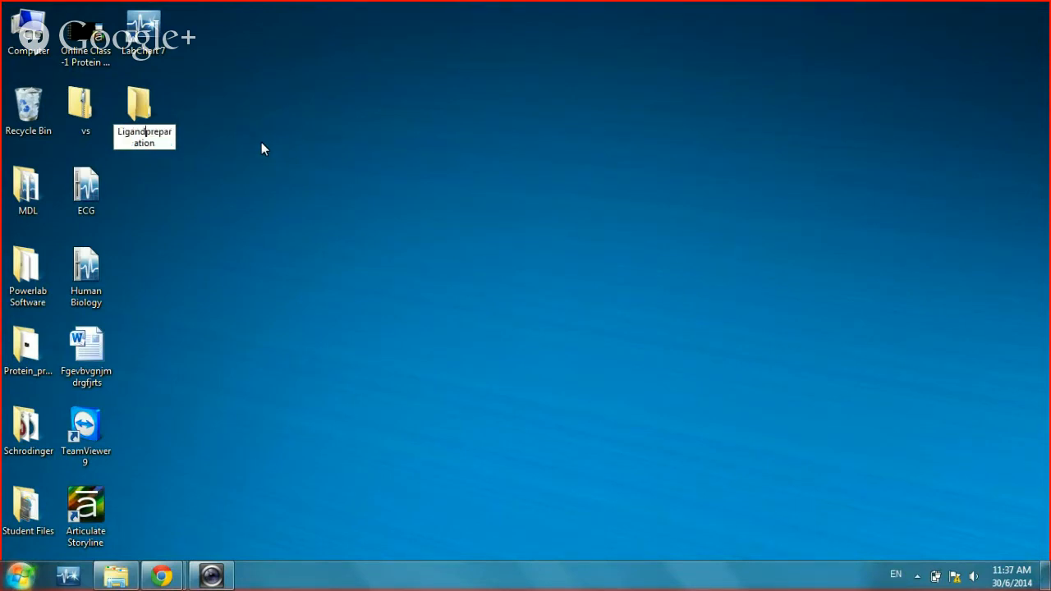
pyautogui.write('_')
pyautogui.press('Return')
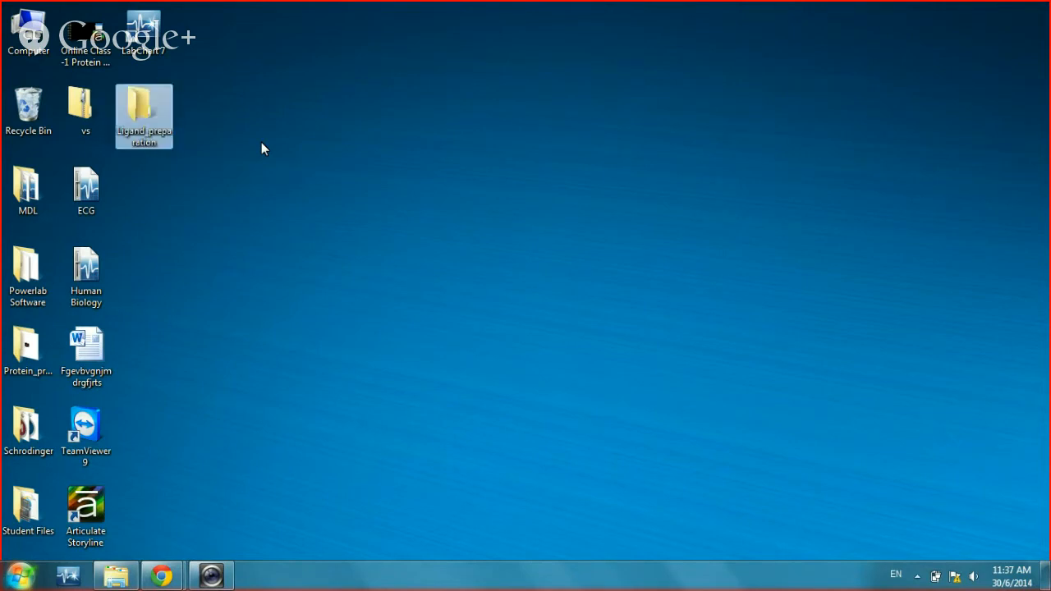
pyautogui.click(262, 149)
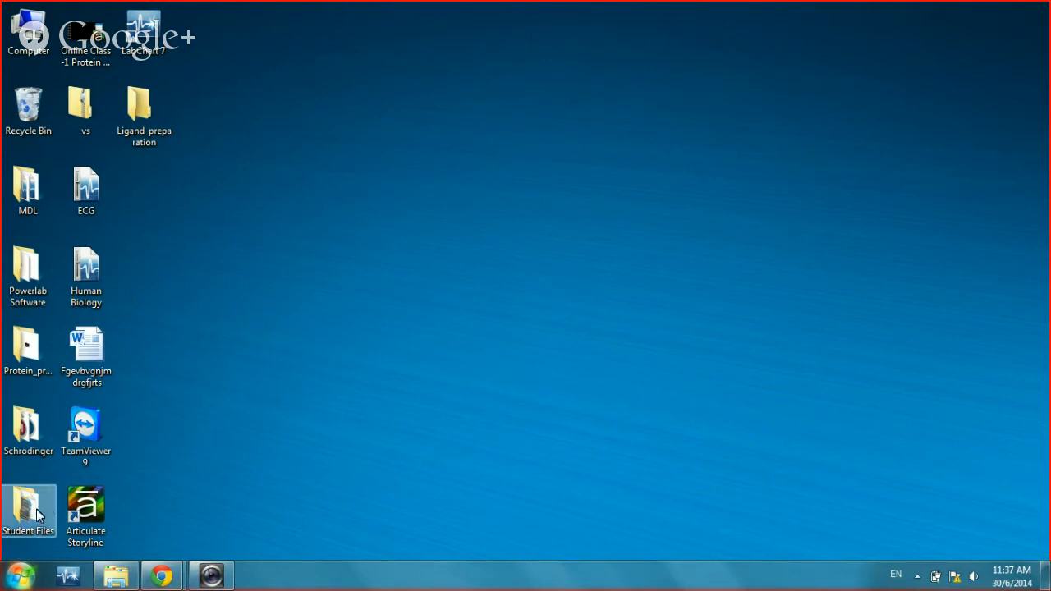
# Step: Launch Maestro 9.6 from the Schrodinger desktop folder, then close the folder window
pyautogui.doubleClick(25, 427)
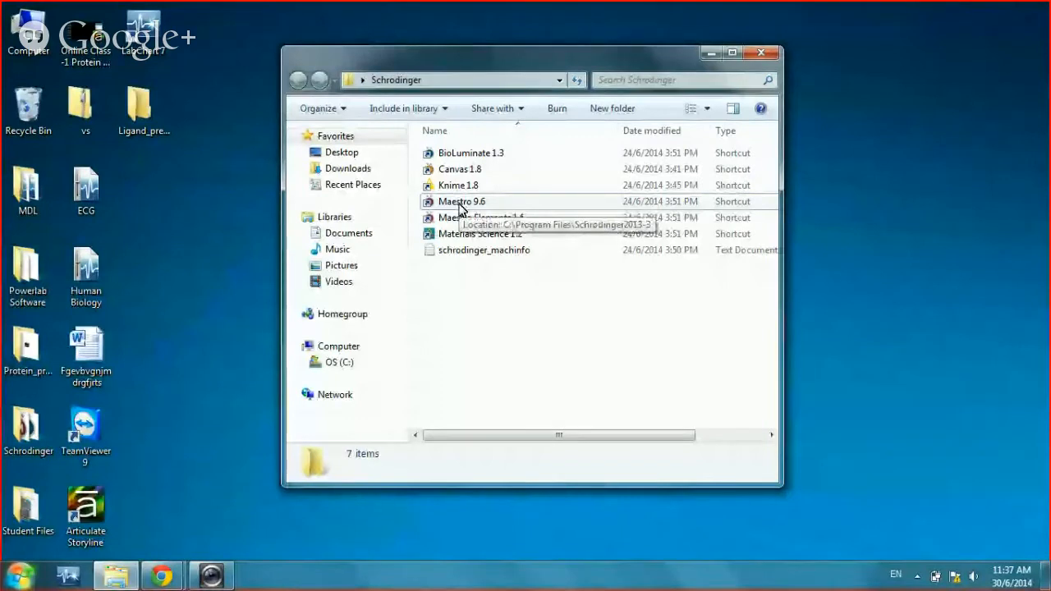
pyautogui.click(461, 209)
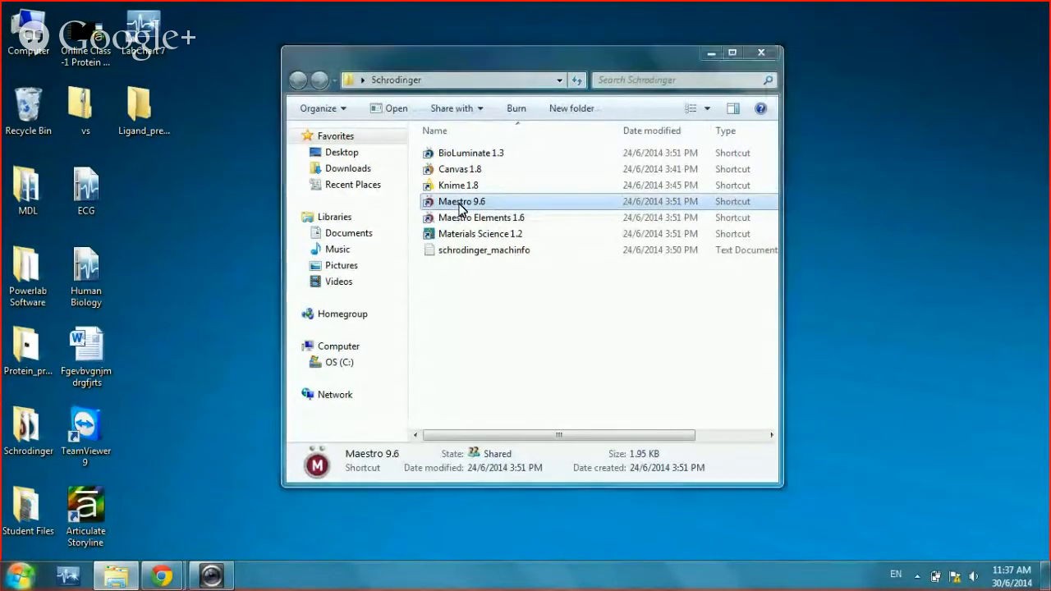
pyautogui.doubleClick(462, 205)
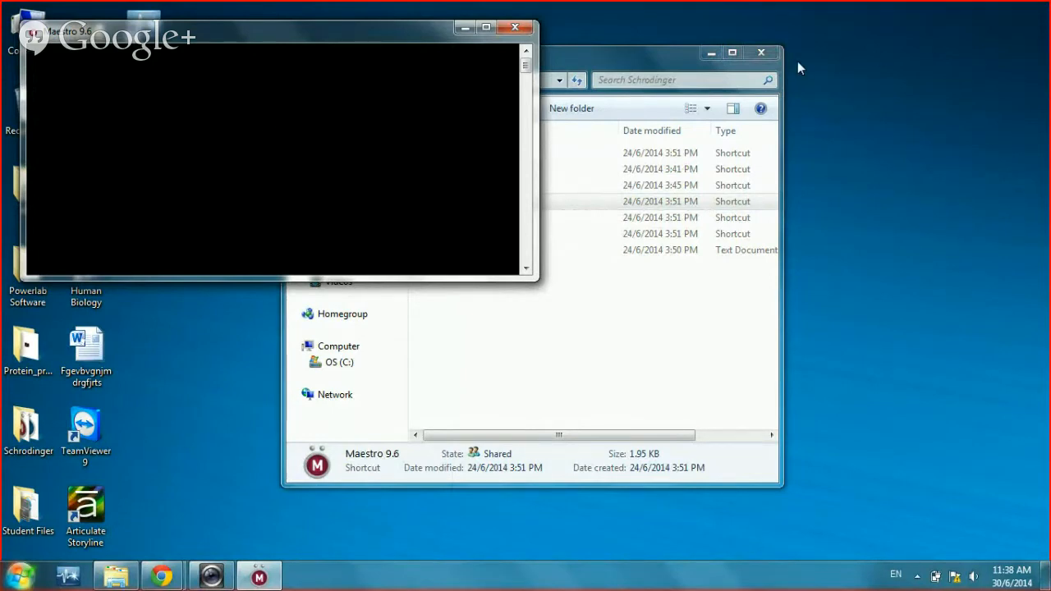
pyautogui.click(762, 54)
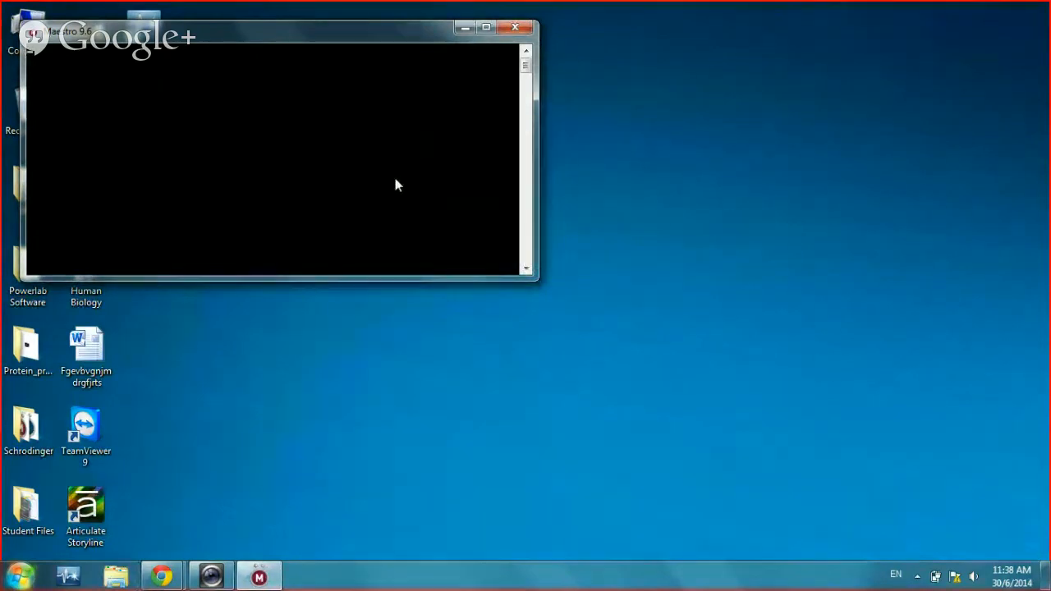
pyautogui.moveTo(162, 577)
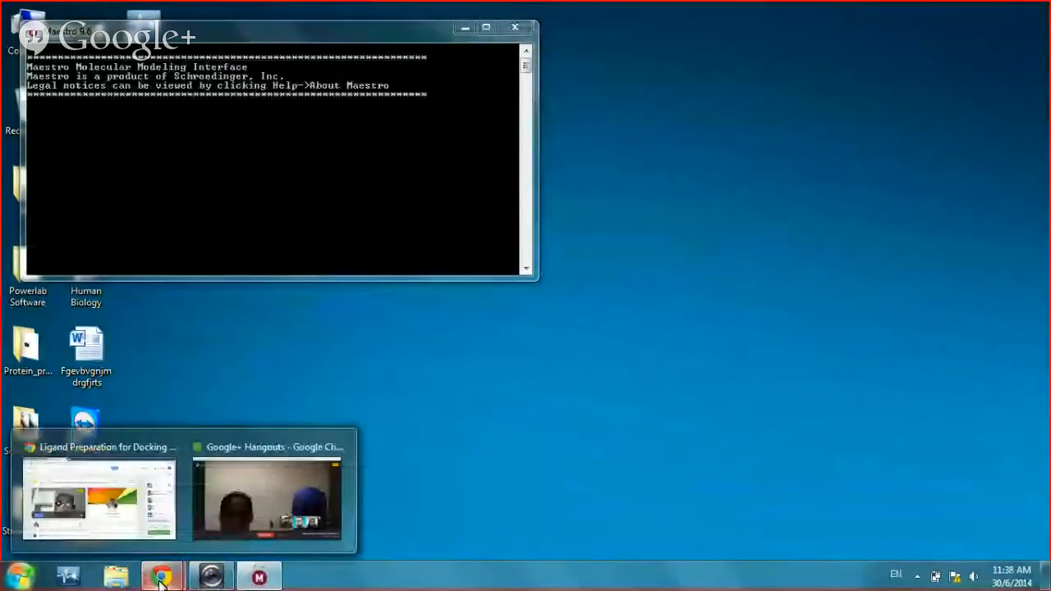
pyautogui.moveTo(256, 473)
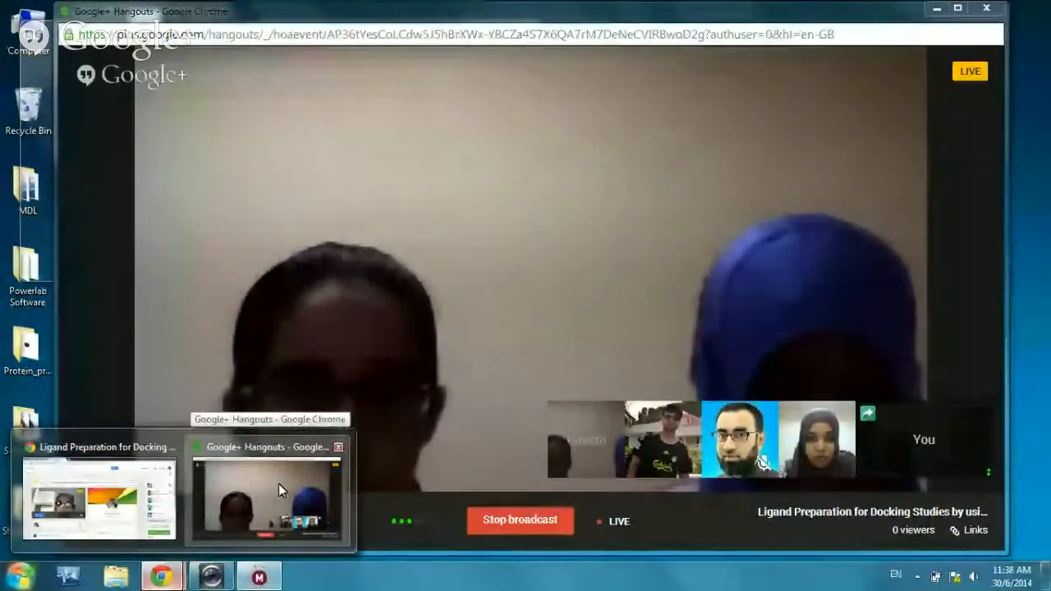
# Step: Bring Hangouts forward, read the group chat, then minimize the Chrome window
pyautogui.click(282, 498)
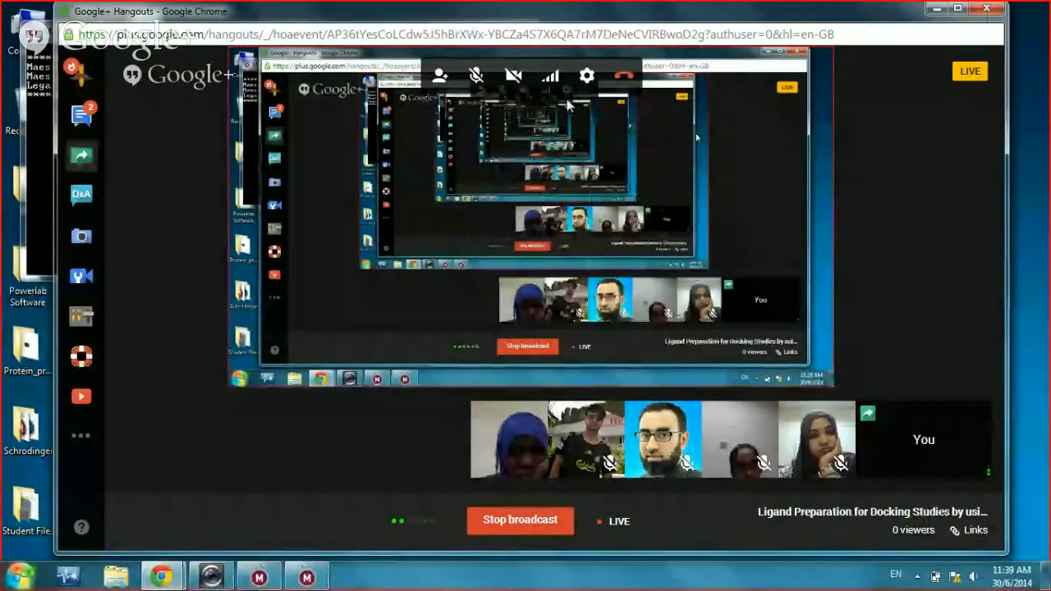
pyautogui.click(82, 117)
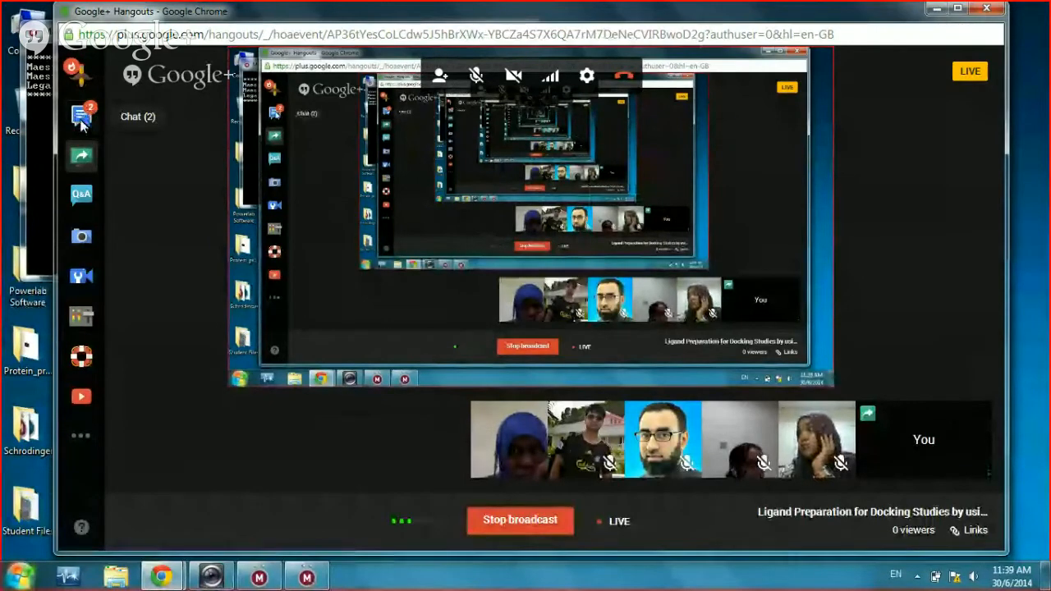
pyautogui.click(81, 125)
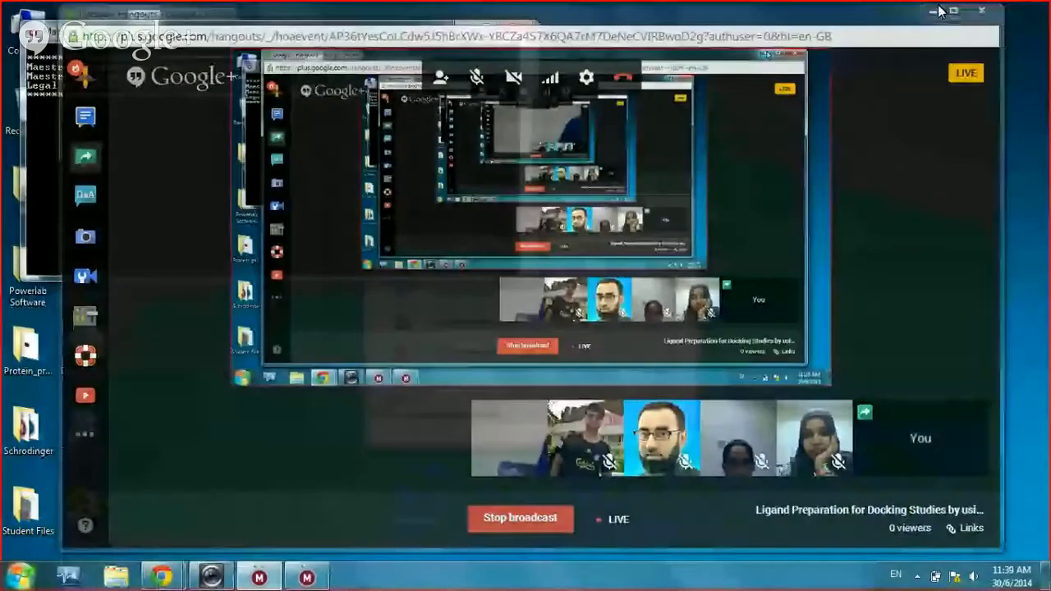
pyautogui.click(936, 11)
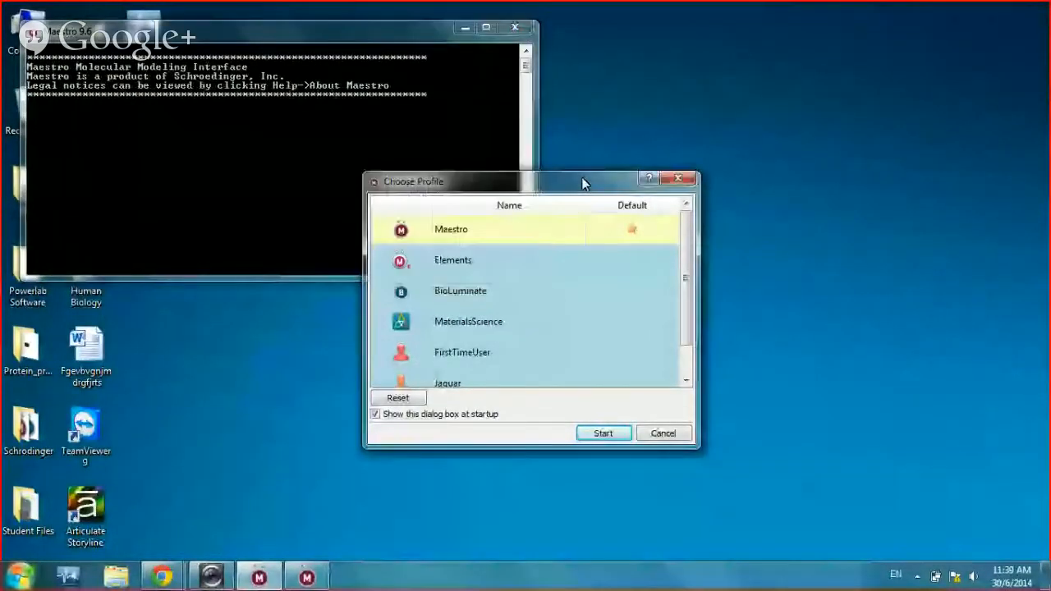
# Step: Move the Choose Profile dialog to the upper right of the screen
pyautogui.moveTo(582, 177); pyautogui.dragTo(782, 123)
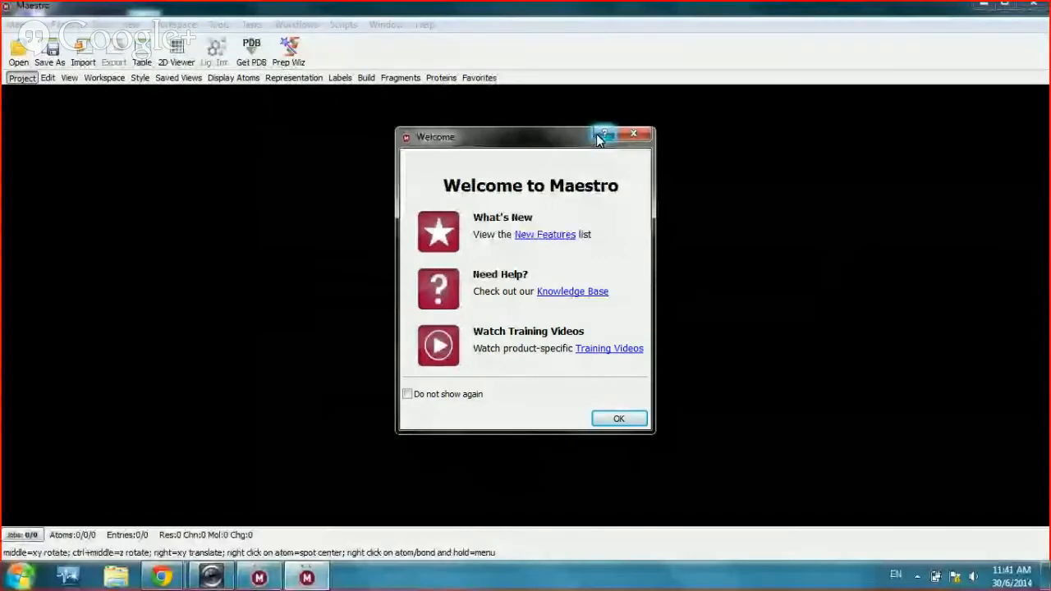
# Step: Close the Welcome to Maestro dialog and bring up the Project menu
pyautogui.moveTo(528, 140); pyautogui.dragTo(553, 124)
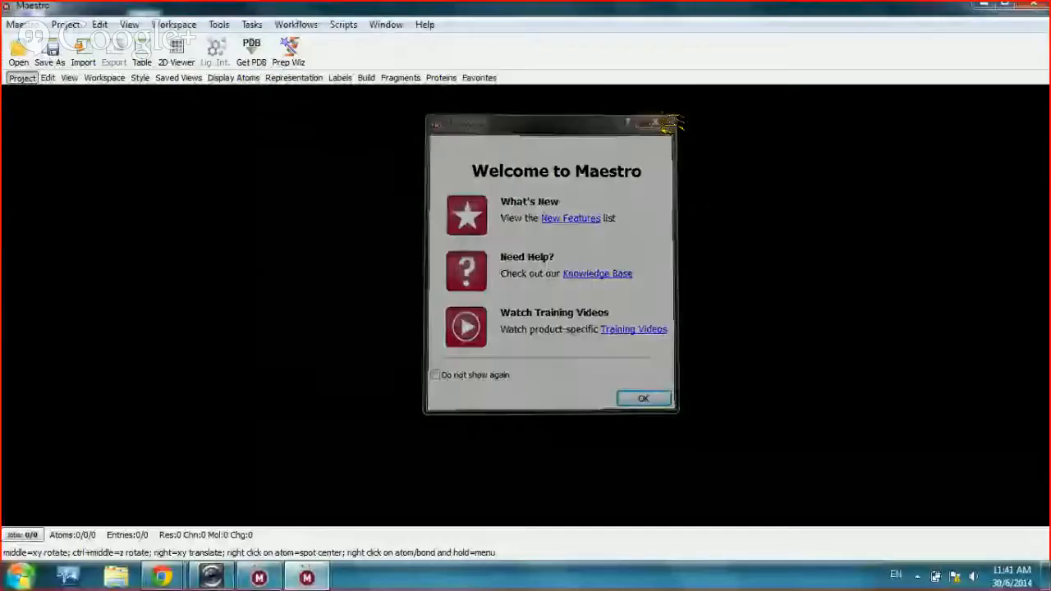
pyautogui.click(670, 117)
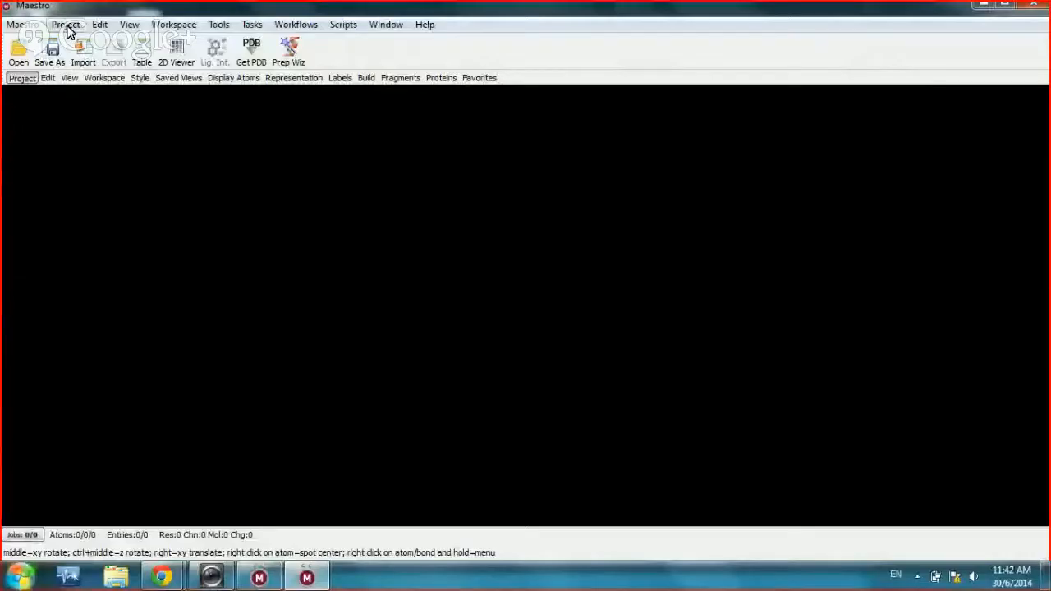
pyautogui.click(67, 24)
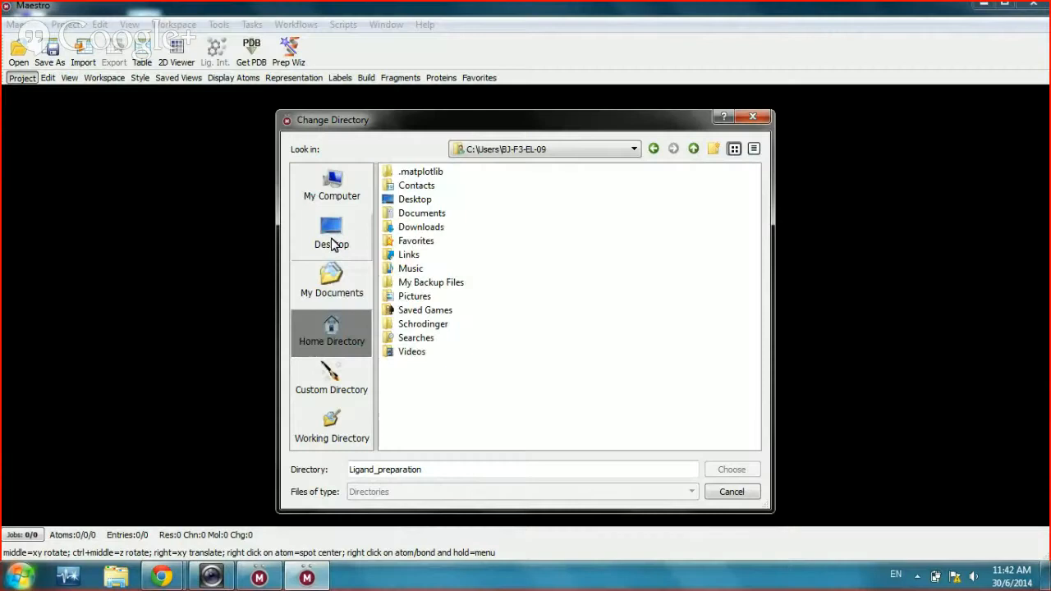
# Step: List the Desktop folders in the Change Directory dialog
pyautogui.click(332, 241)
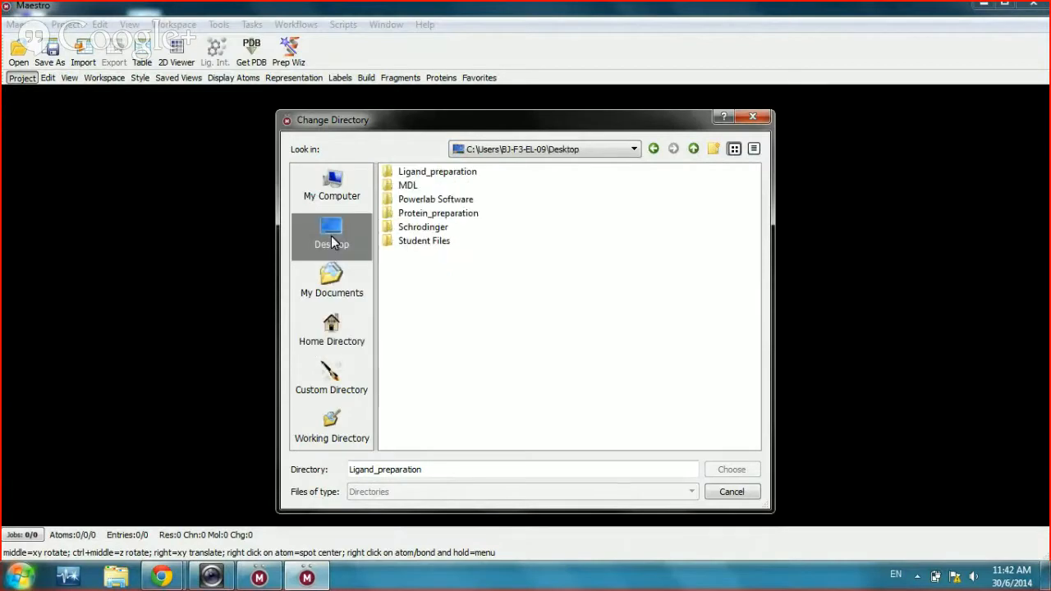
# Step: Choose the Desktop's Ligand_preparation folder as Maestro's working directory
pyautogui.click(444, 173)
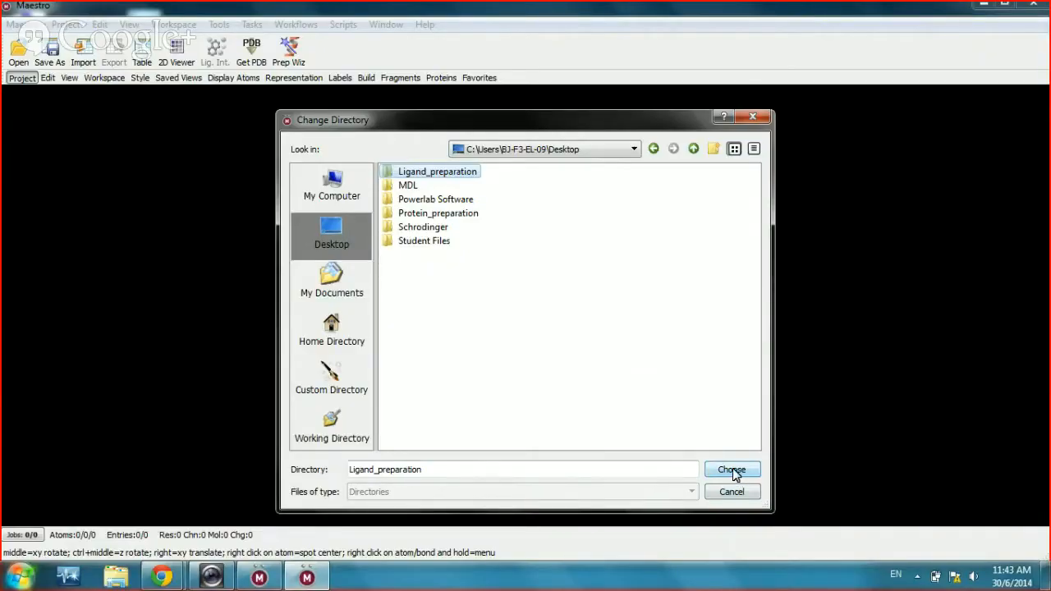
pyautogui.click(731, 470)
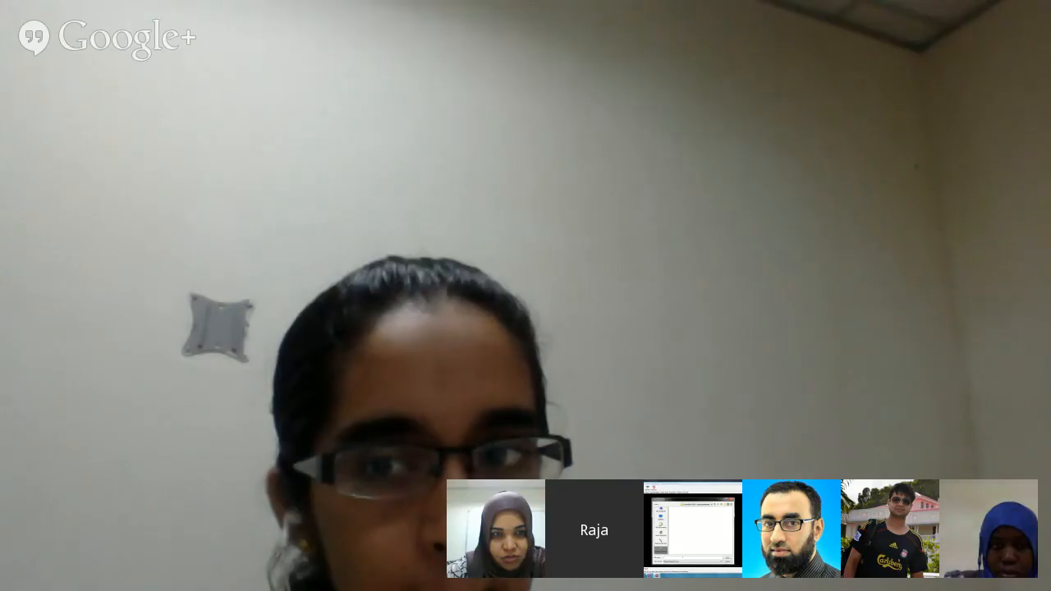
# Step: Save the project with the file name 'Ligand_preparation'
pyautogui.write('Ligand_preparation')
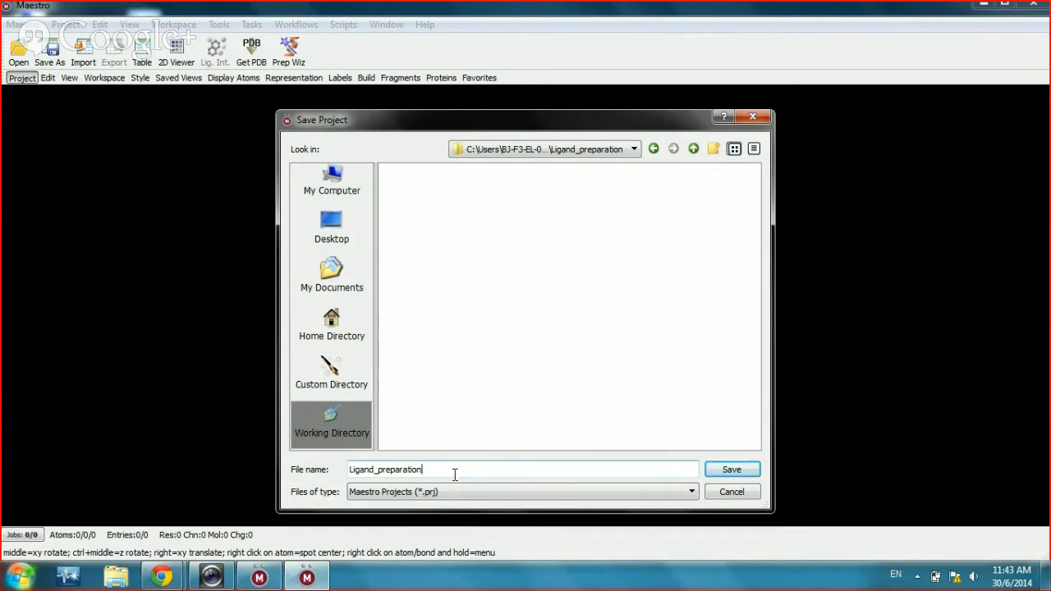
pyautogui.click(731, 470)
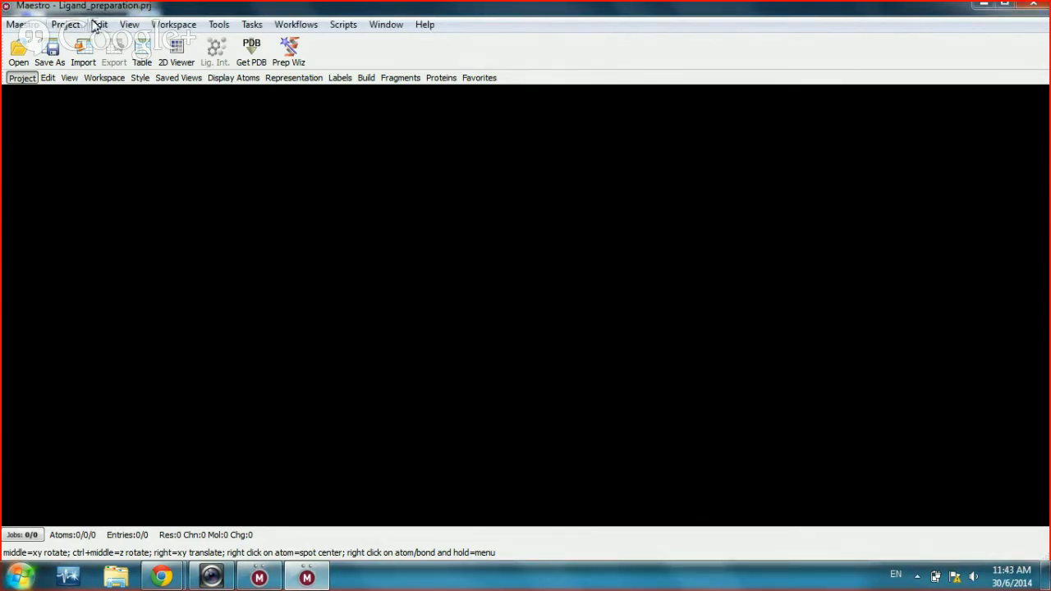
# Step: Open the Project Table, moving it higher and narrowing its window
pyautogui.click(68, 24)
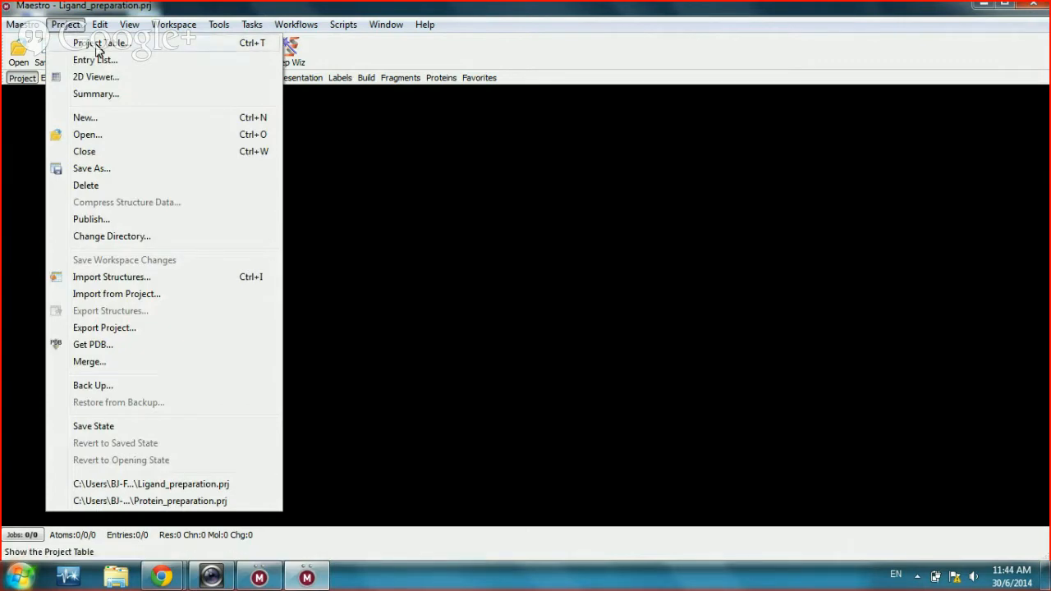
pyautogui.click(96, 50)
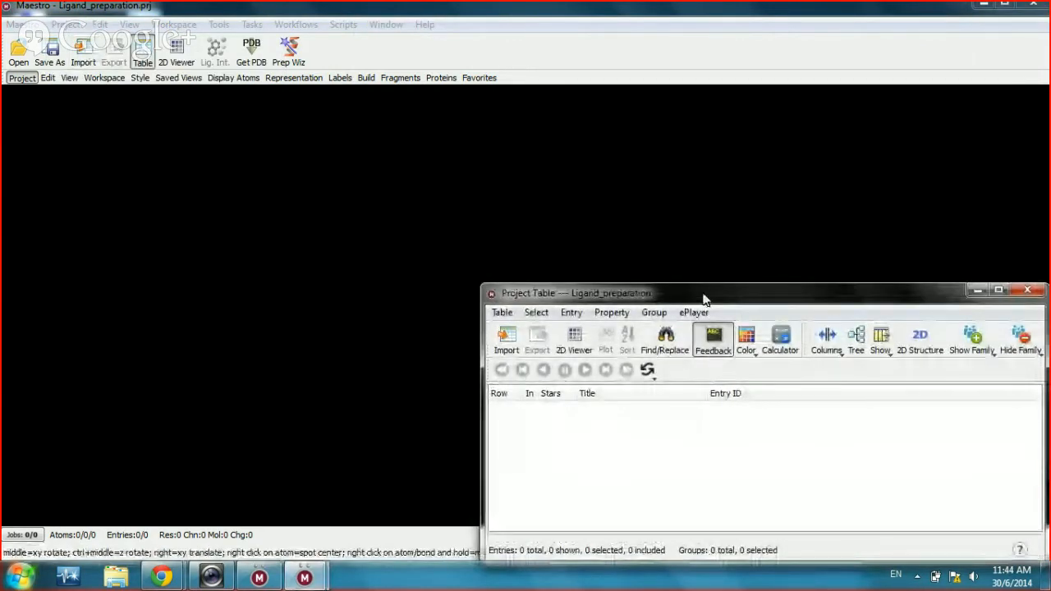
pyautogui.moveTo(704, 300); pyautogui.dragTo(700, 213)
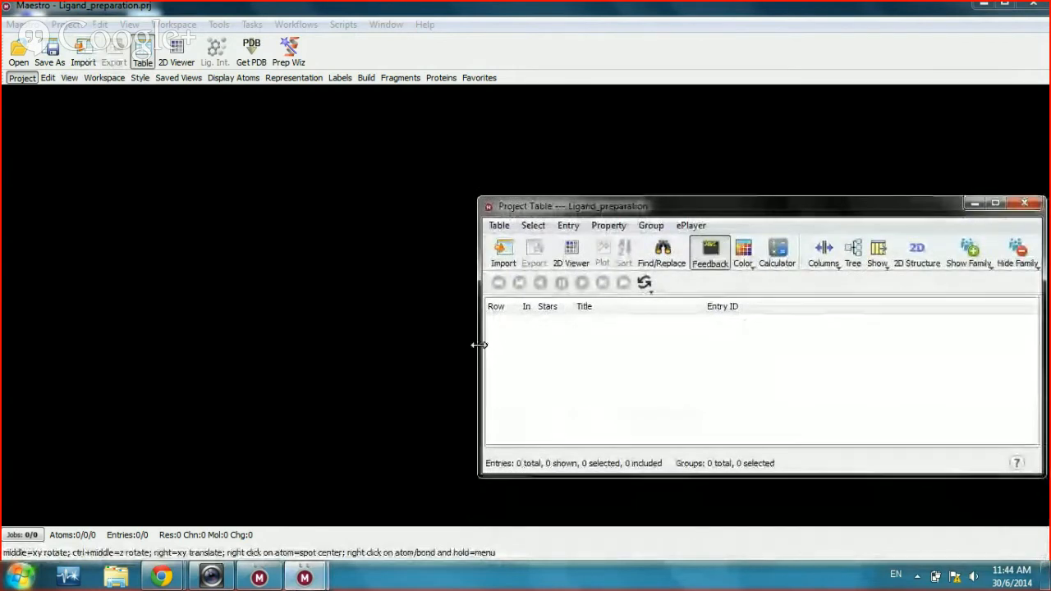
pyautogui.moveTo(479, 345); pyautogui.dragTo(689, 319)
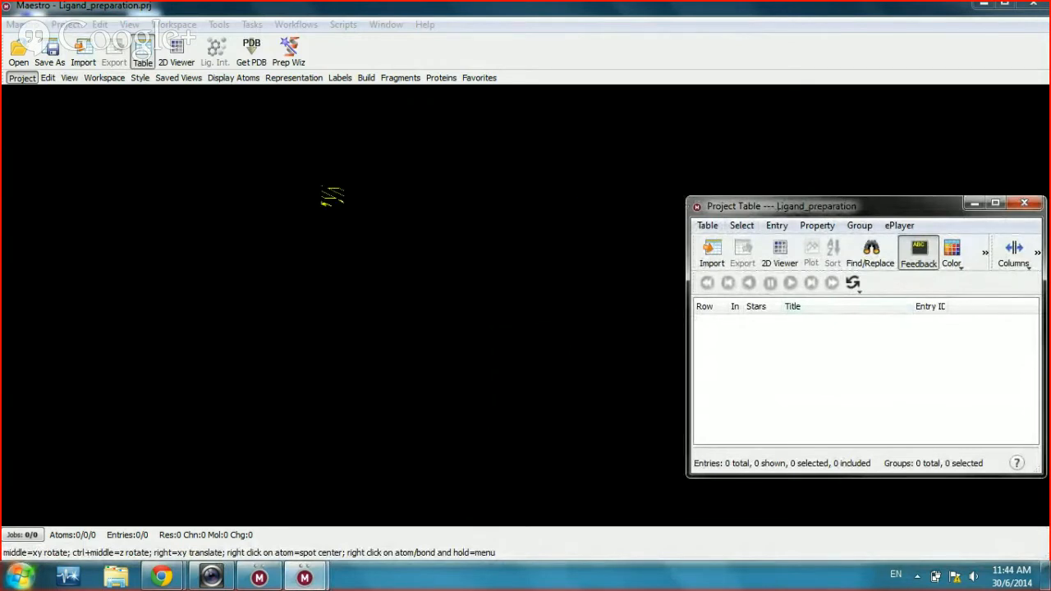
# Step: Narrow the main window and stretch the Project Table full-height beside it on the right
pyautogui.click(1007, 8)
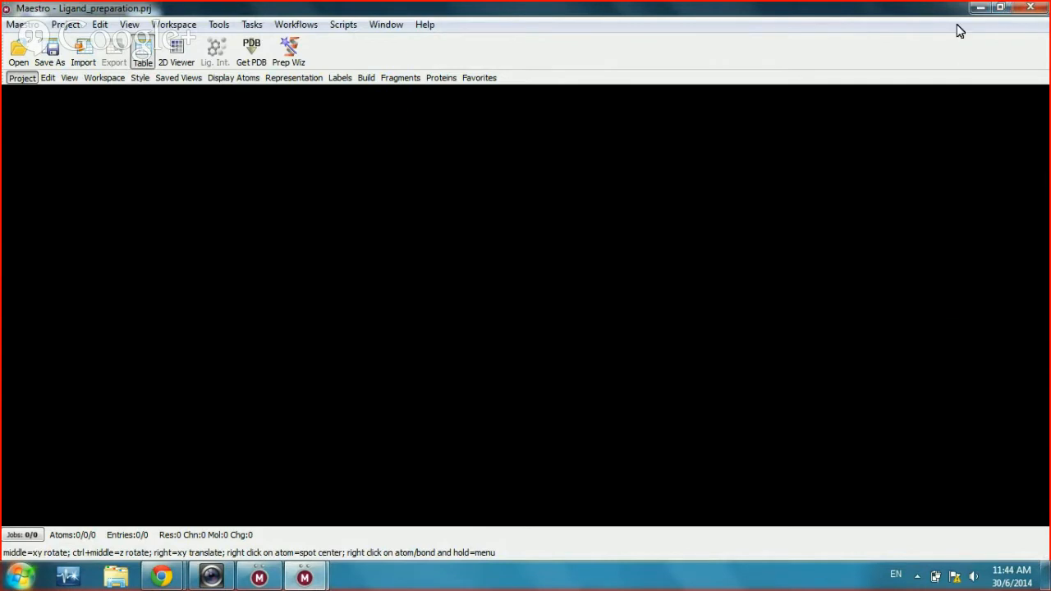
pyautogui.moveTo(947, 13)
pyautogui.mouseDown()
pyautogui.moveTo(933, 33)
pyautogui.moveTo(945, 32)
pyautogui.mouseUp()
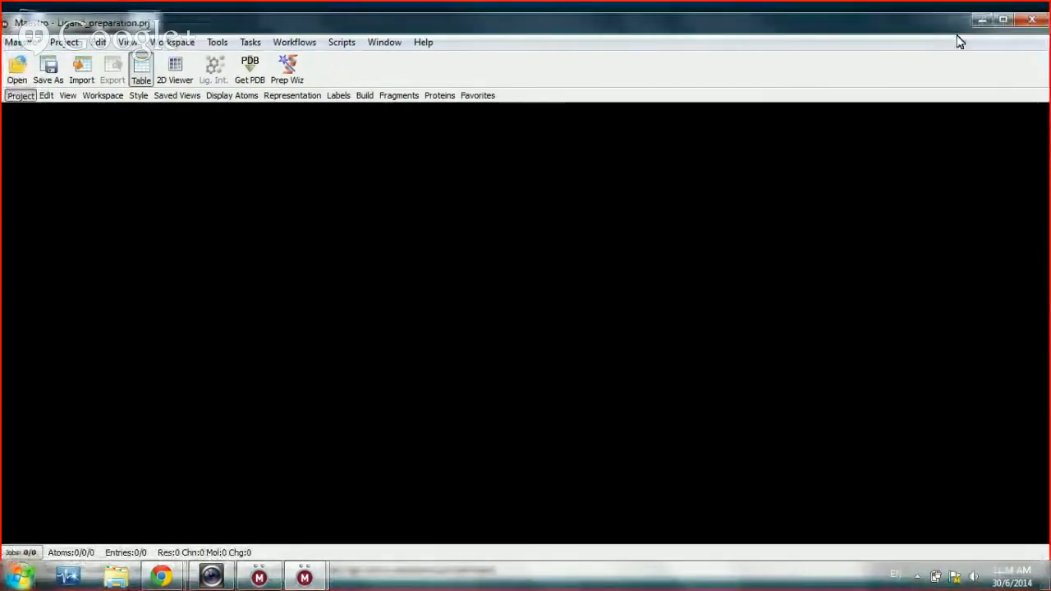
pyautogui.moveTo(957, 31); pyautogui.dragTo(903, 41)
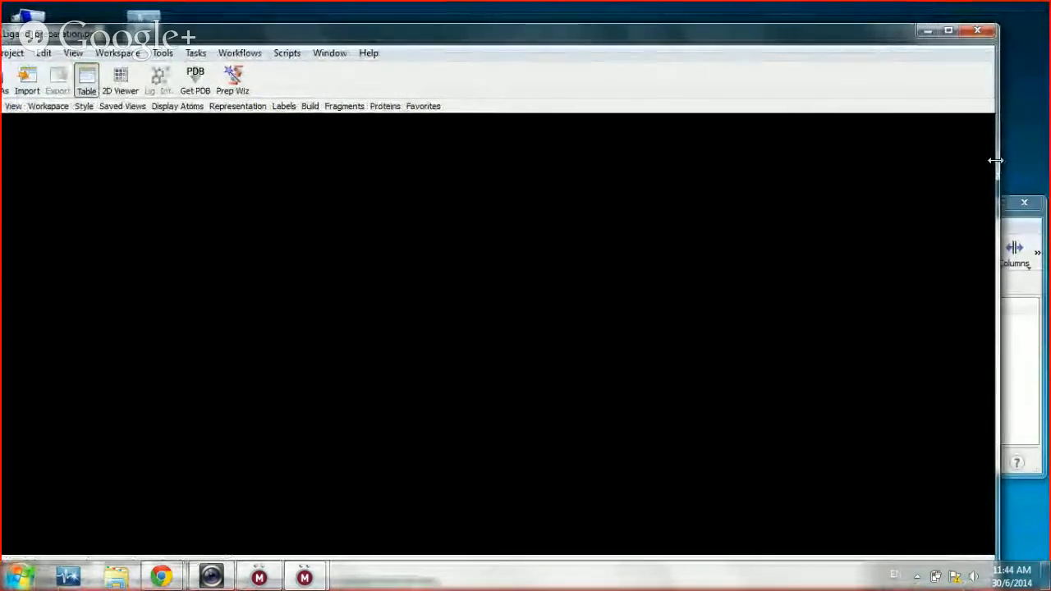
pyautogui.moveTo(996, 160); pyautogui.dragTo(688, 212)
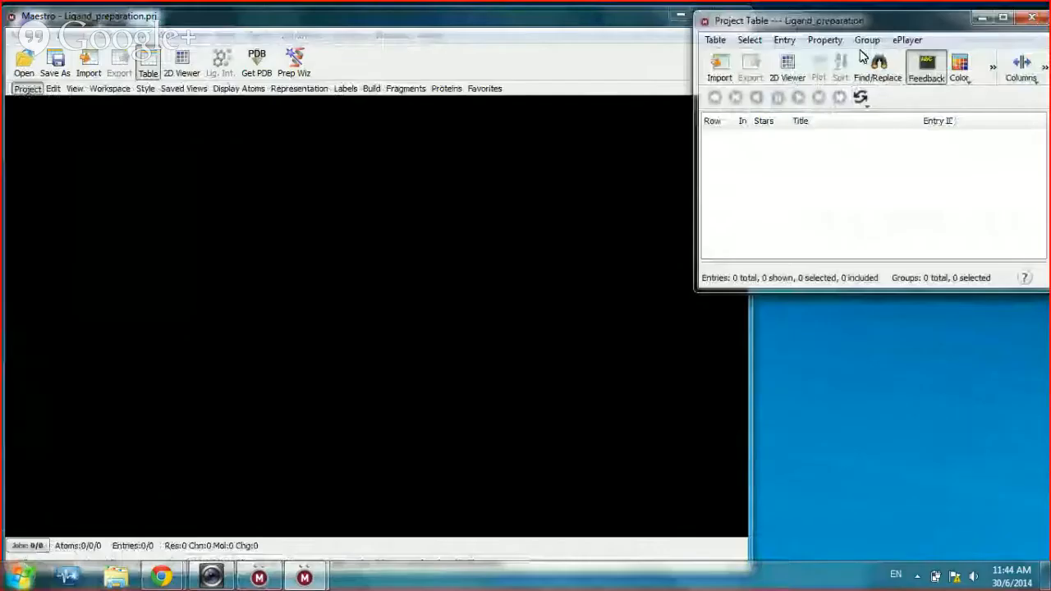
pyautogui.moveTo(694, 163); pyautogui.dragTo(751, 156)
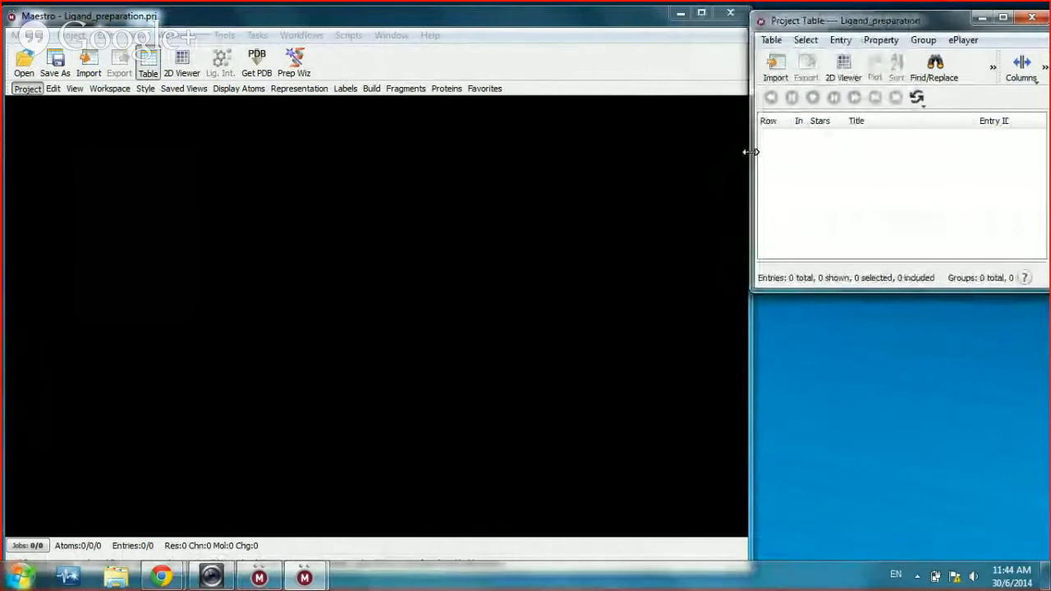
pyautogui.moveTo(883, 287); pyautogui.dragTo(941, 556)
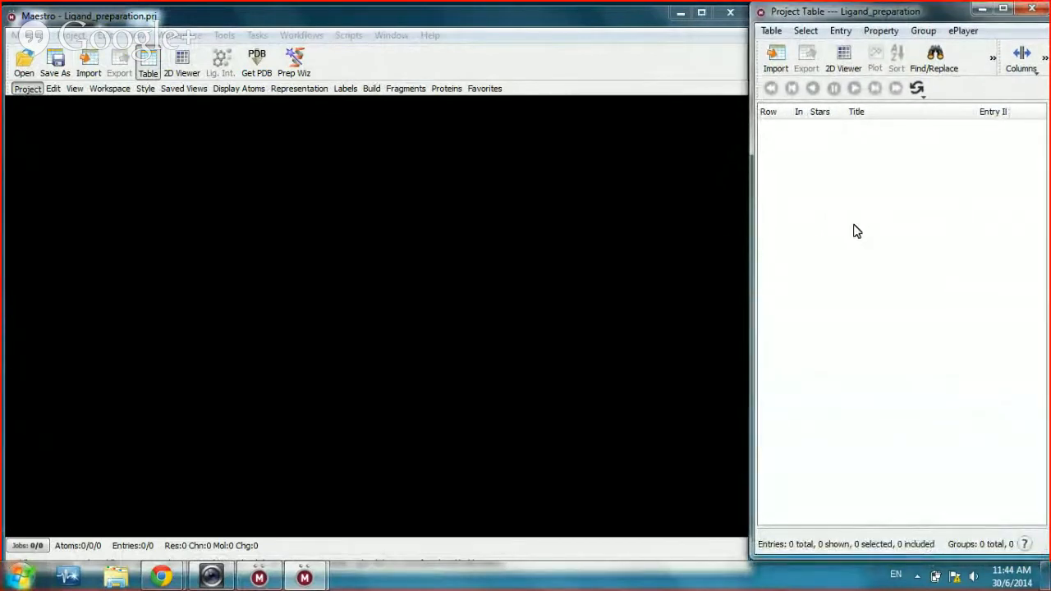
pyautogui.moveTo(754, 238); pyautogui.dragTo(762, 237)
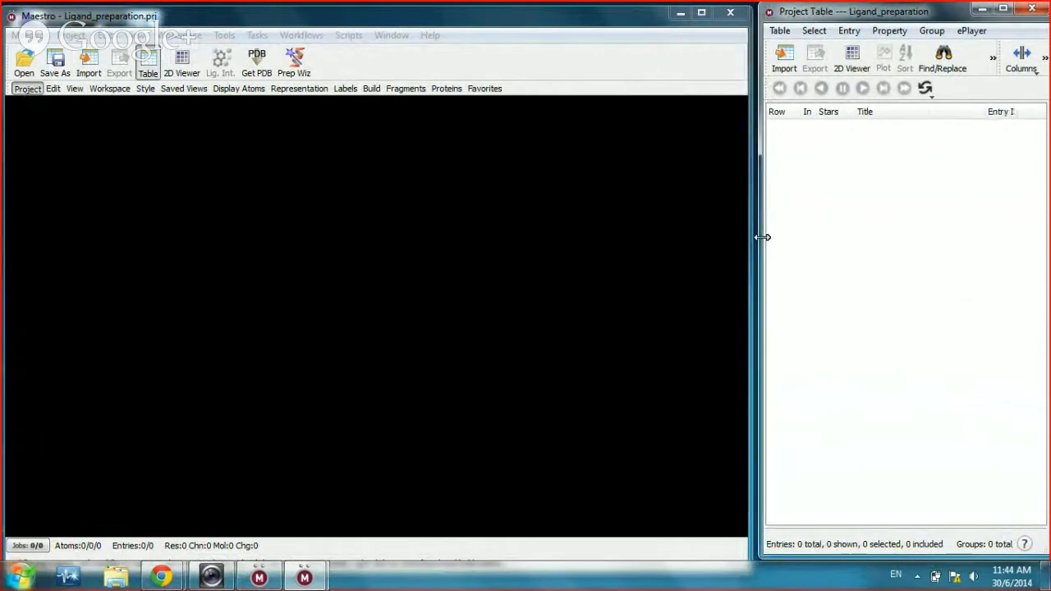
pyautogui.click(448, 23)
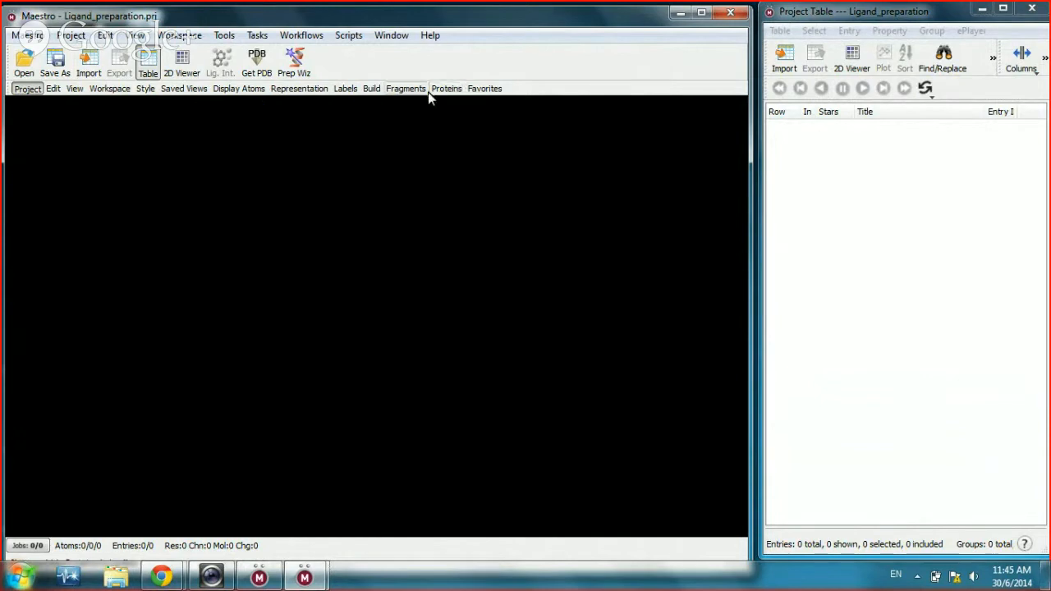
# Step: Show the edit, view, workspace, style, saved-views, labelling, build, fragment, protein and favourites toolbars
pyautogui.click(396, 89)
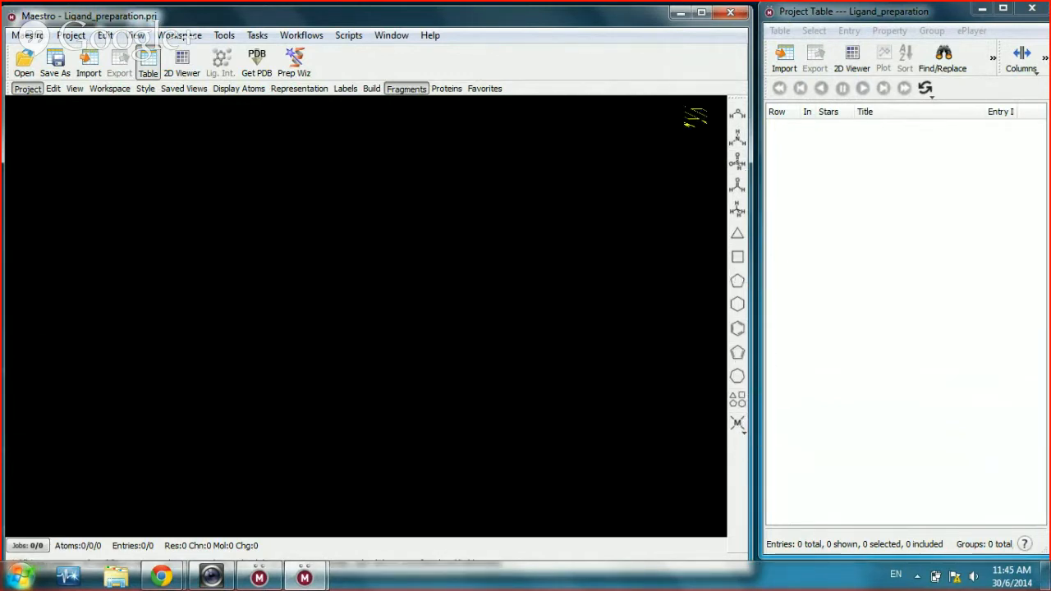
pyautogui.click(401, 87)
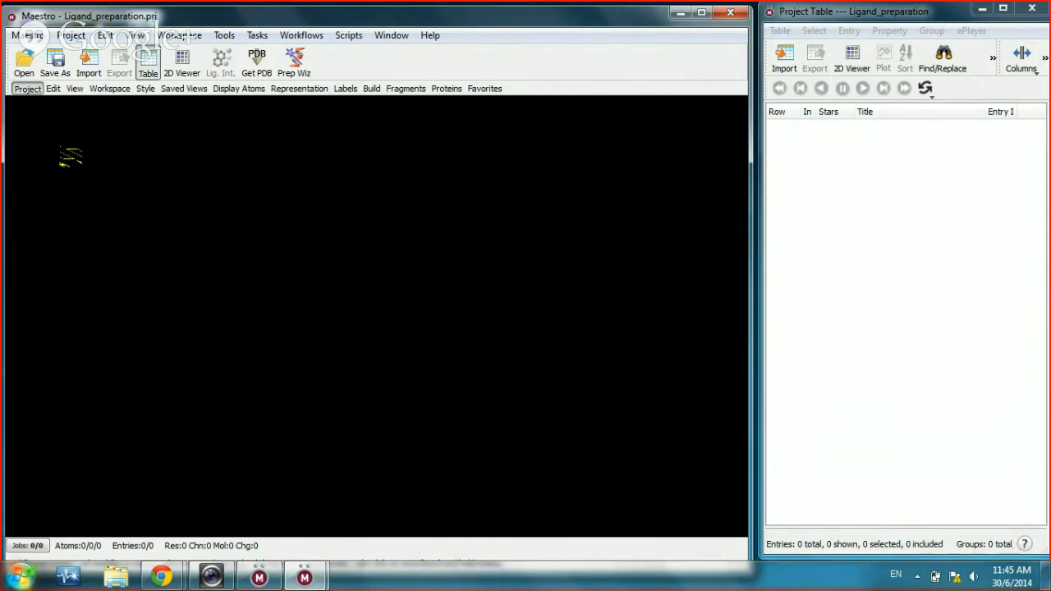
pyautogui.click(54, 88)
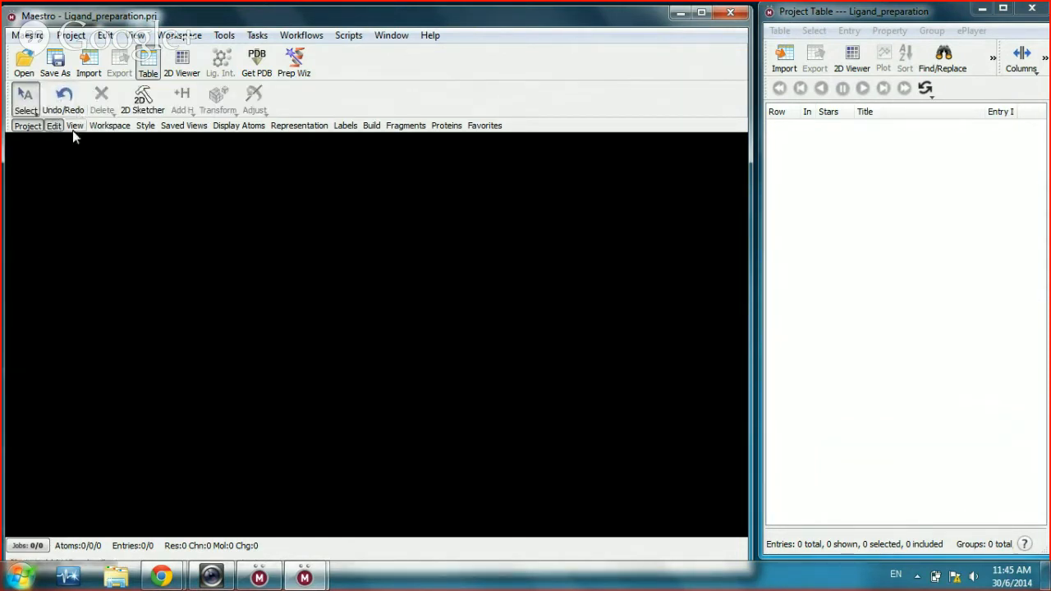
pyautogui.click(78, 127)
pyautogui.click(109, 127)
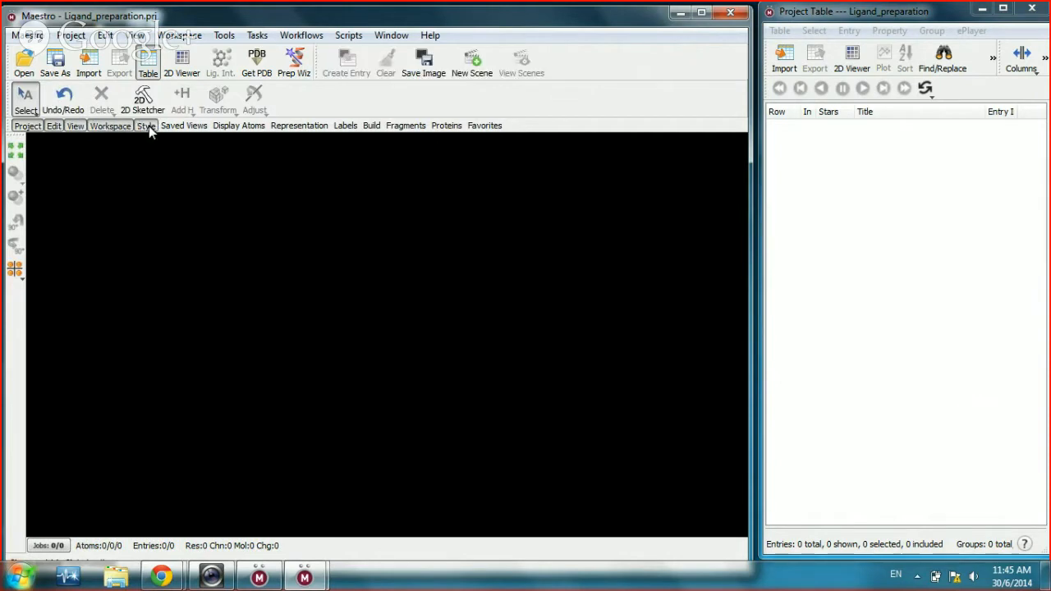
pyautogui.click(147, 126)
pyautogui.click(181, 127)
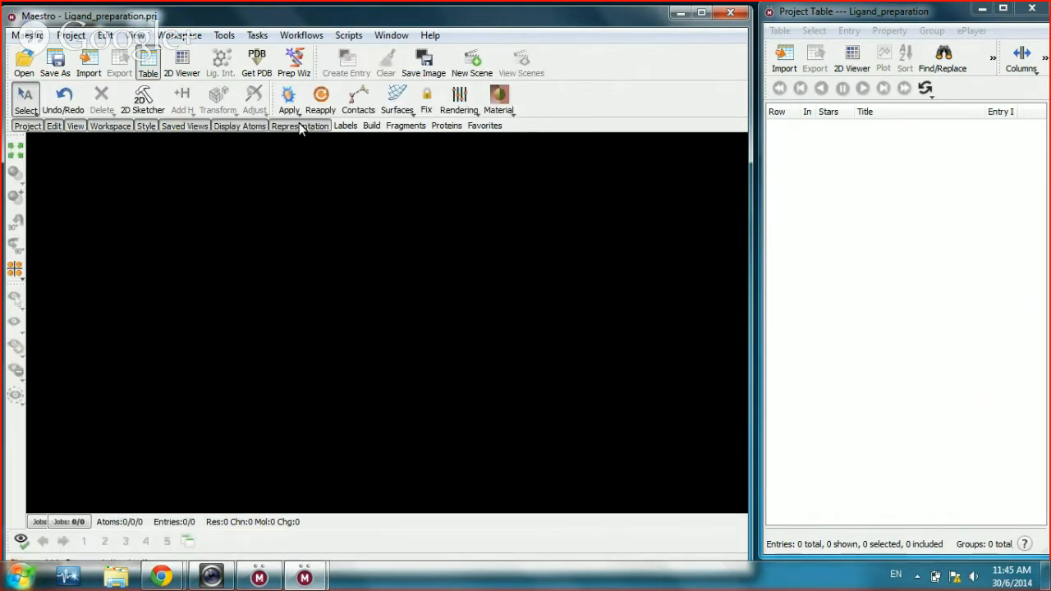
pyautogui.click(352, 126)
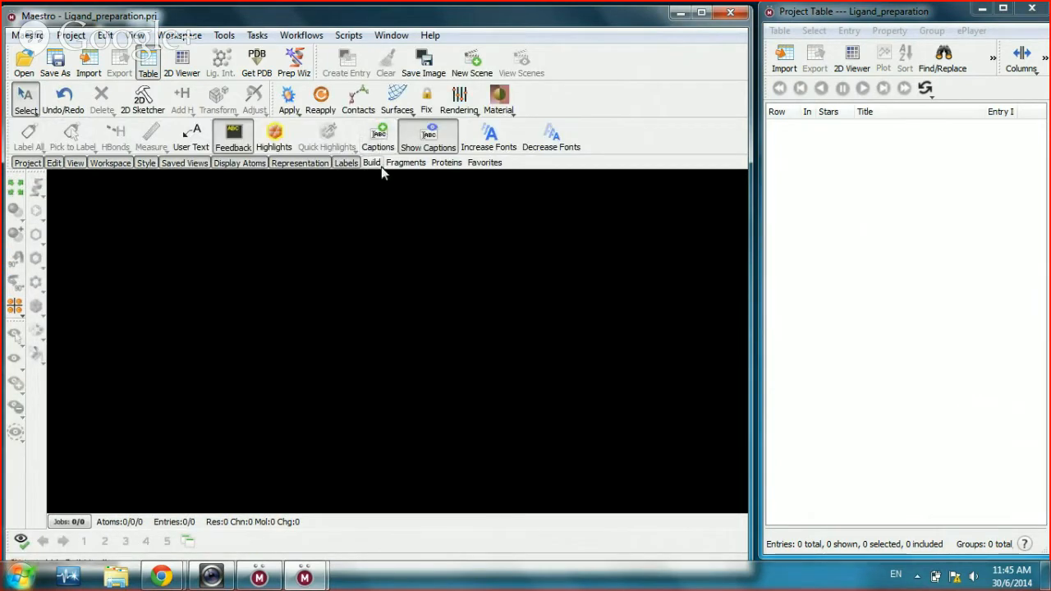
pyautogui.click(377, 166)
pyautogui.click(407, 163)
pyautogui.click(450, 163)
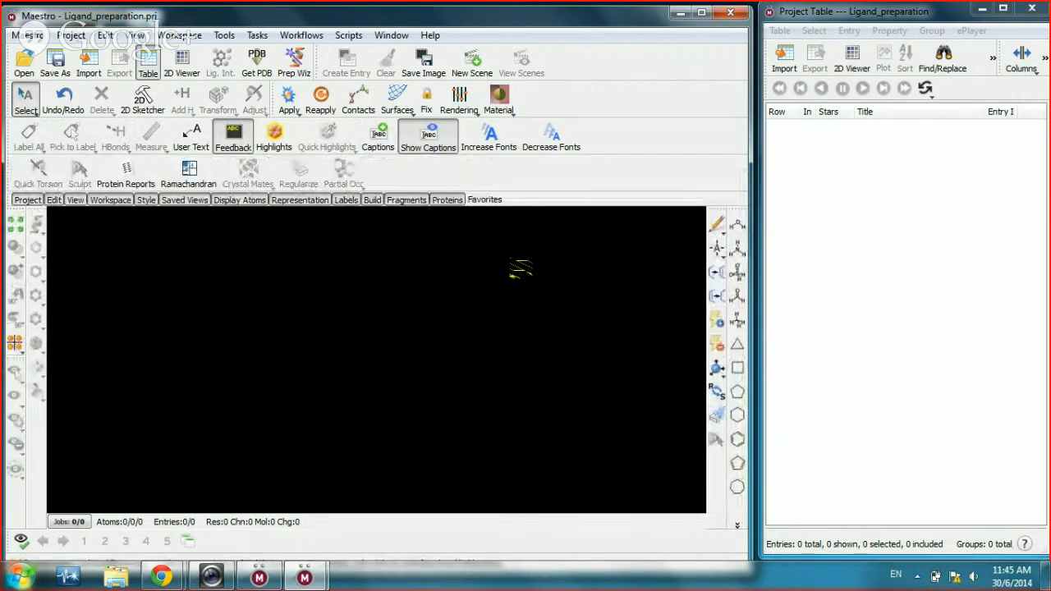
pyautogui.click(491, 197)
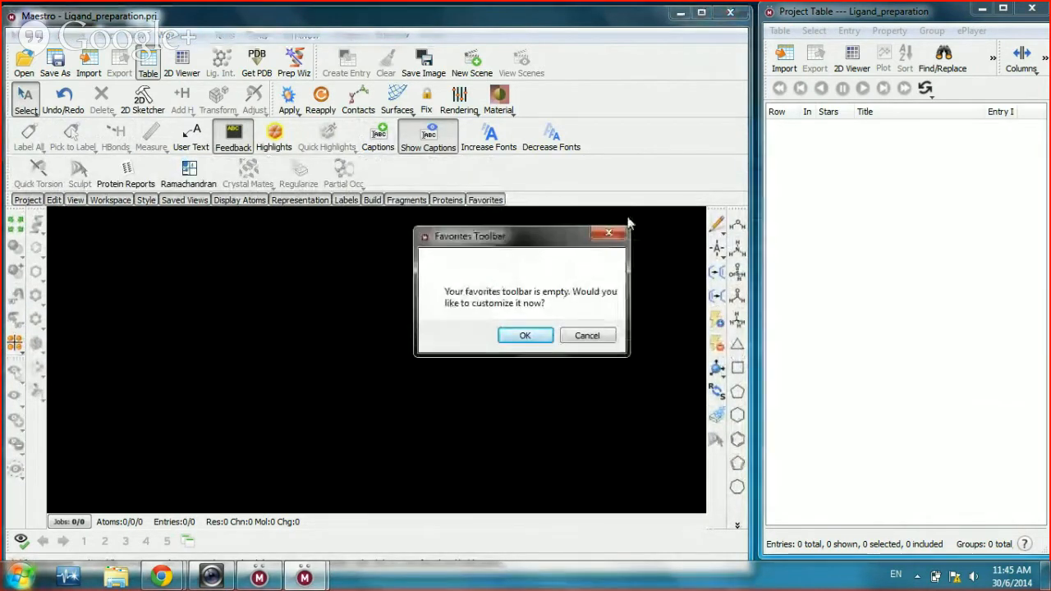
pyautogui.click(611, 235)
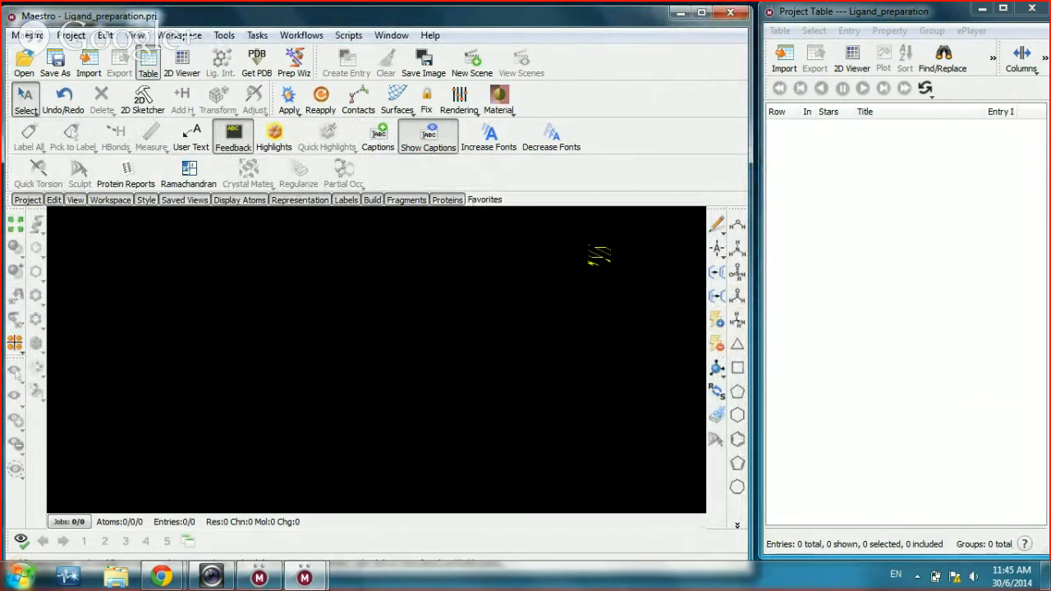
# Step: Hide the protein, labelling, representation, atom display, saved-views, style, workspace, view and edit toolbars
pyautogui.click(451, 198)
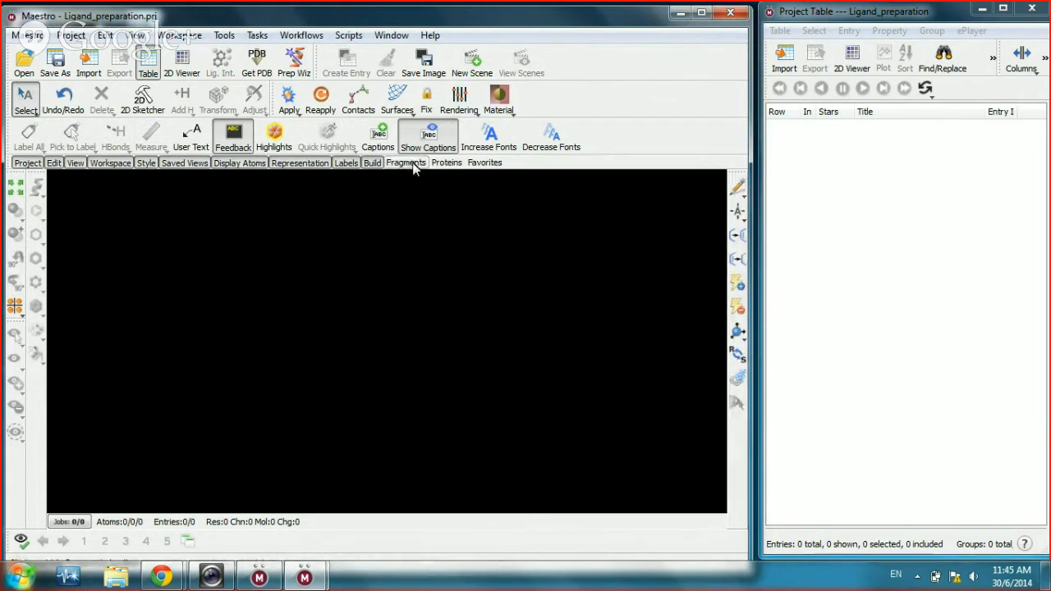
pyautogui.click(343, 164)
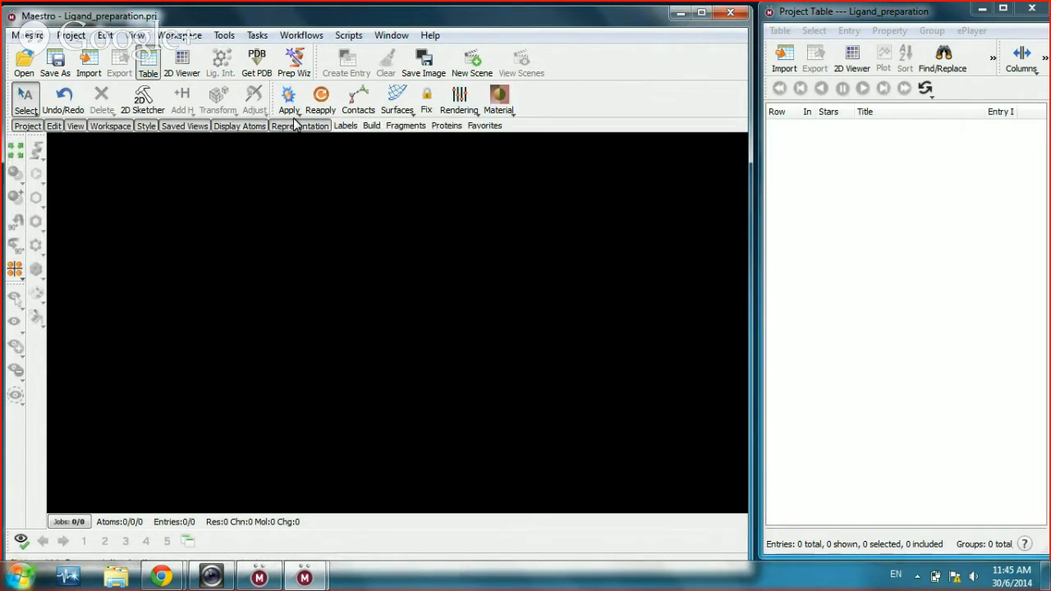
pyautogui.click(296, 126)
pyautogui.click(244, 127)
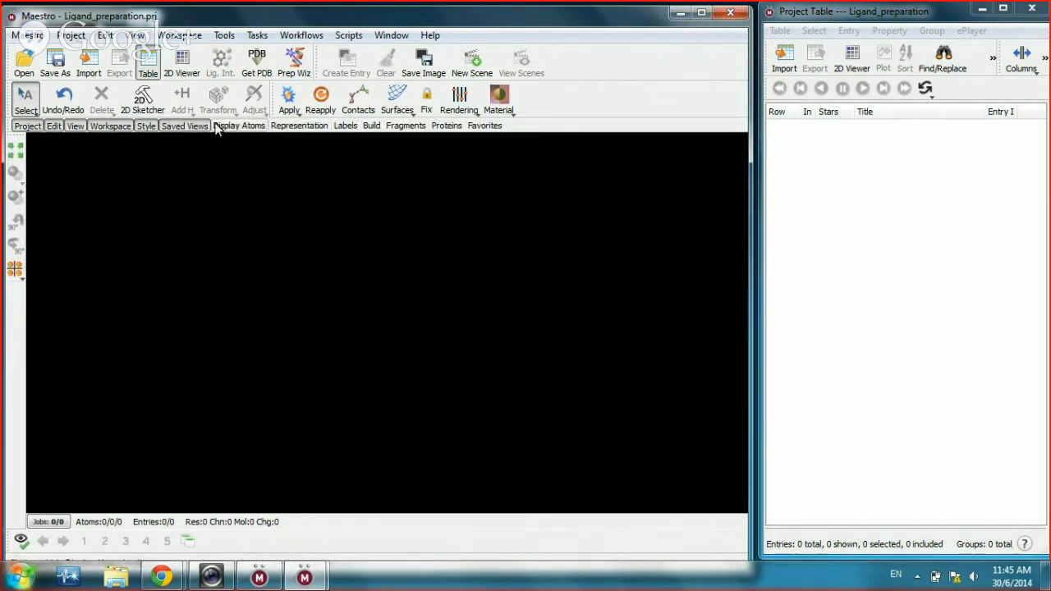
pyautogui.click(179, 127)
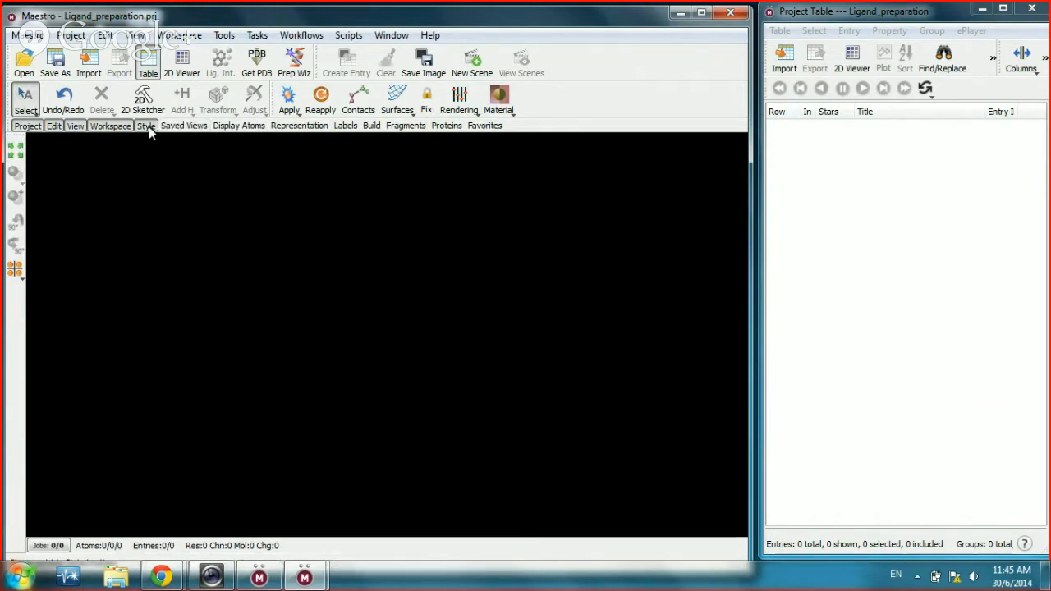
pyautogui.click(148, 126)
pyautogui.click(114, 124)
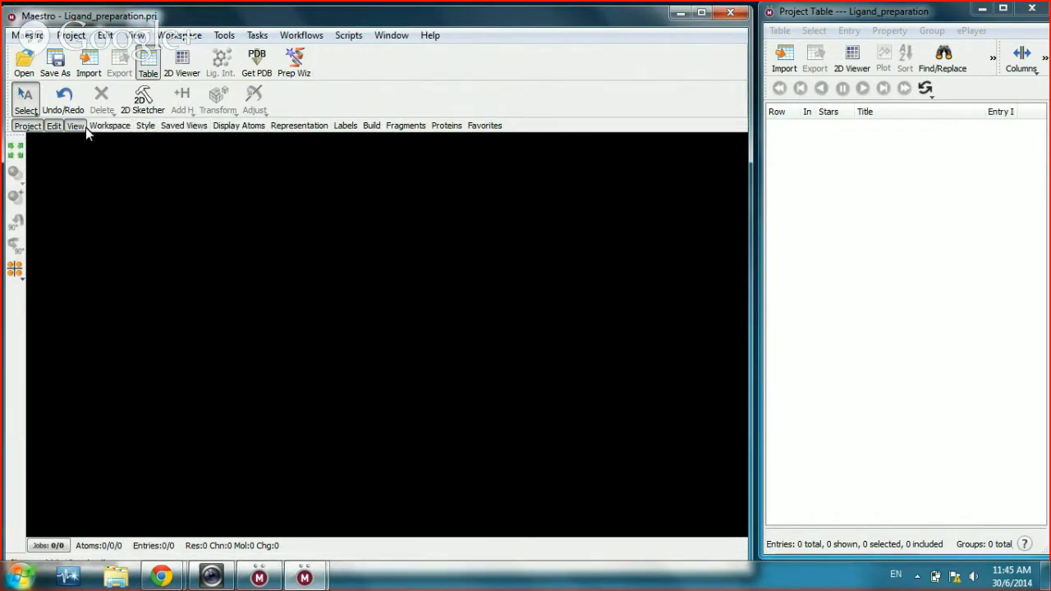
pyautogui.click(74, 127)
pyautogui.click(54, 125)
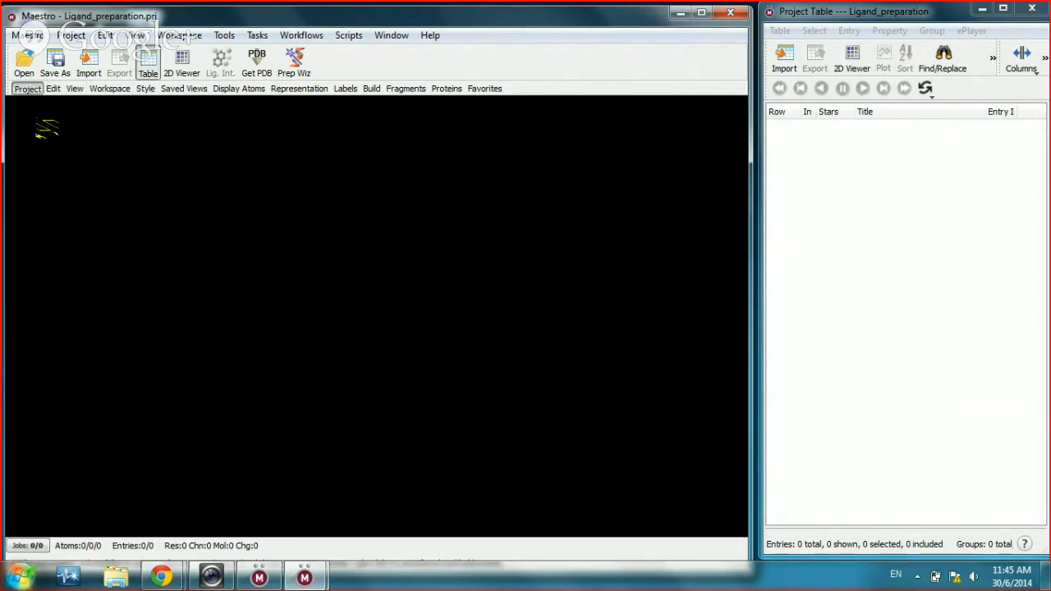
# Step: Show the Fragments, Build, Edit and Workspace toolbars, then bring the Hangouts broadcast window forward
pyautogui.click(405, 88)
pyautogui.click(371, 89)
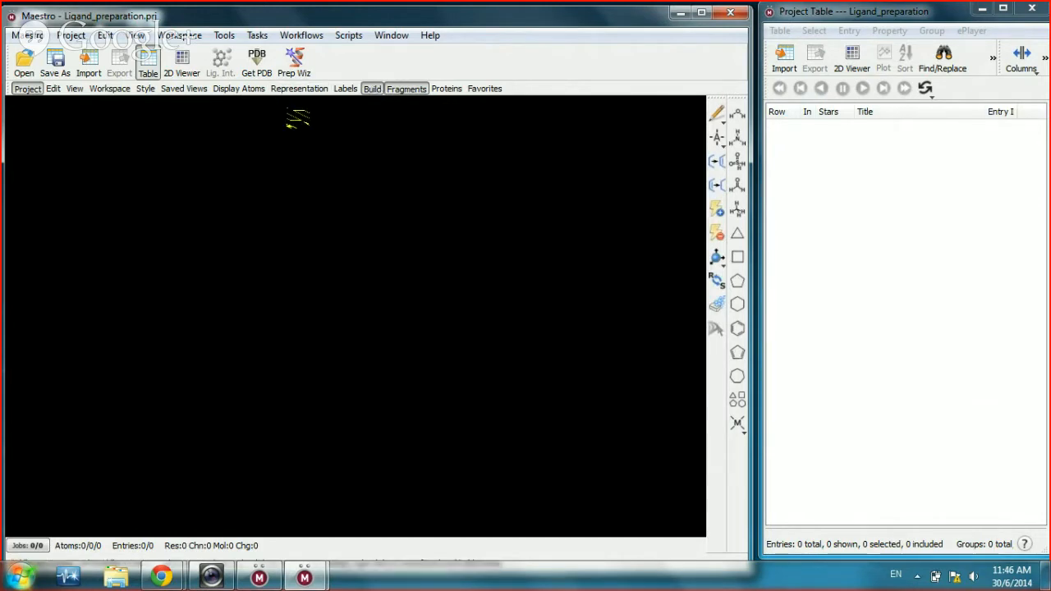
pyautogui.click(58, 90)
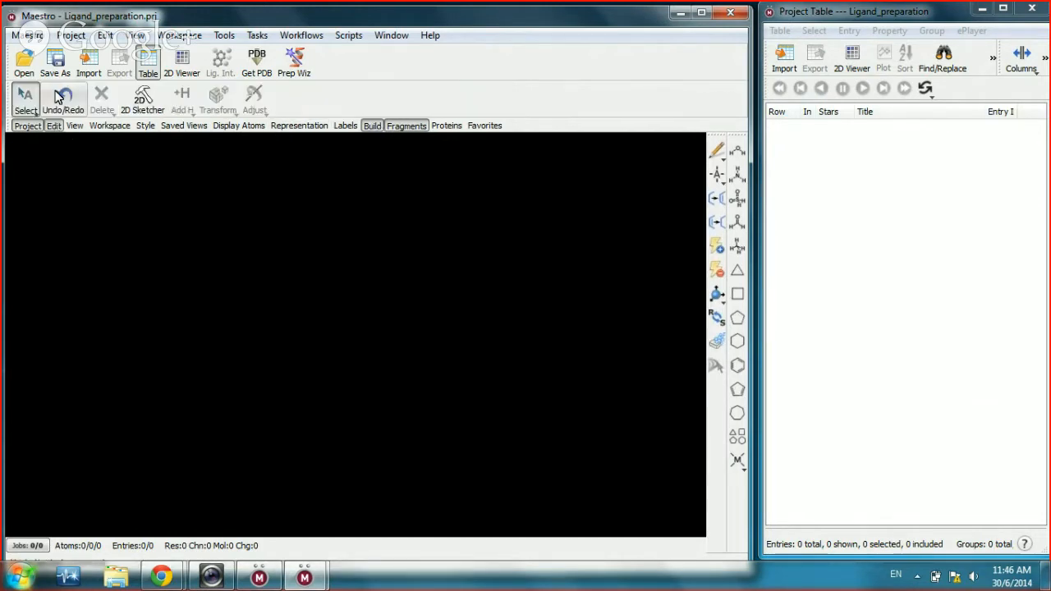
pyautogui.click(112, 126)
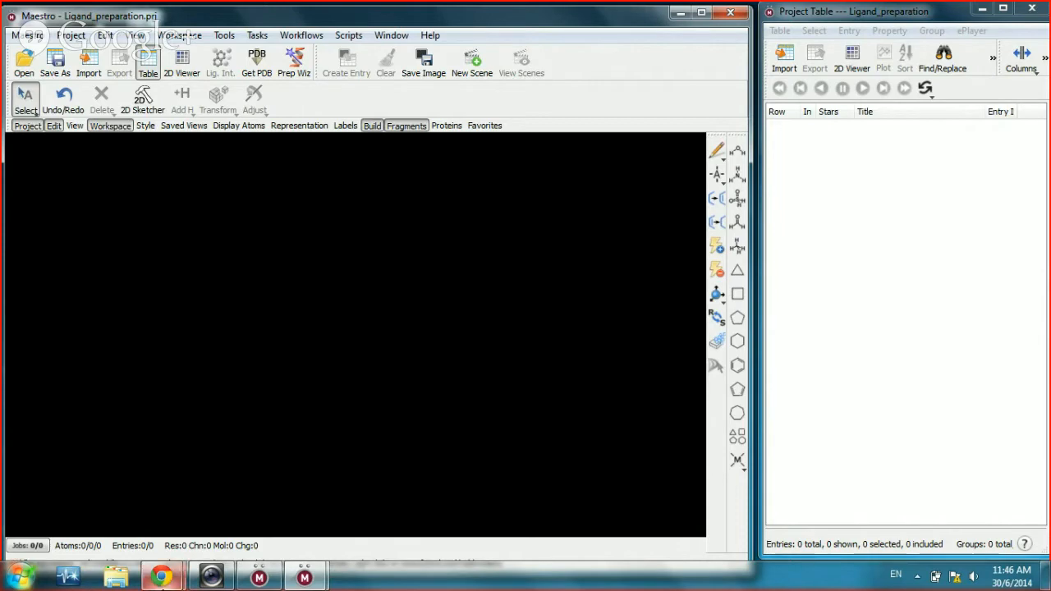
pyautogui.click(161, 579)
pyautogui.click(277, 499)
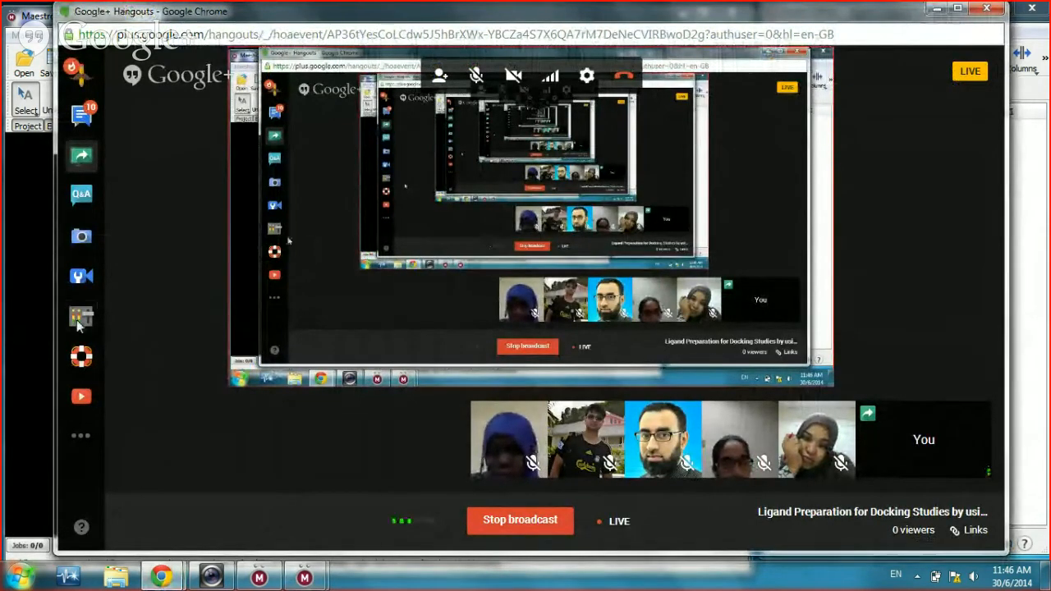
# Step: Narrow the Hangouts window and move it down, shrinking it to a small height
pyautogui.moveTo(55, 318); pyautogui.dragTo(662, 303)
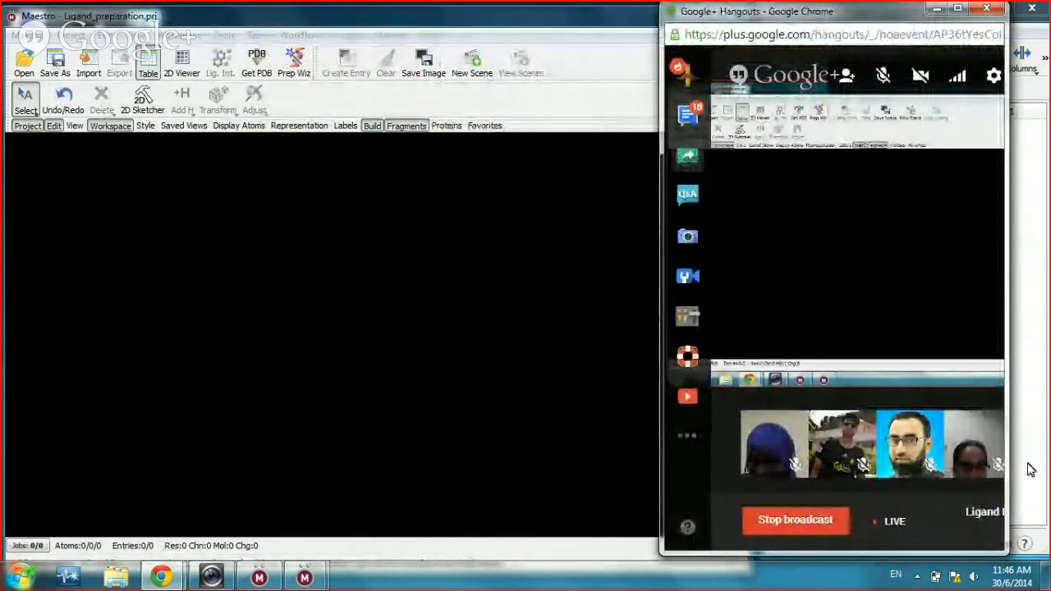
pyautogui.moveTo(897, 17); pyautogui.dragTo(914, 353)
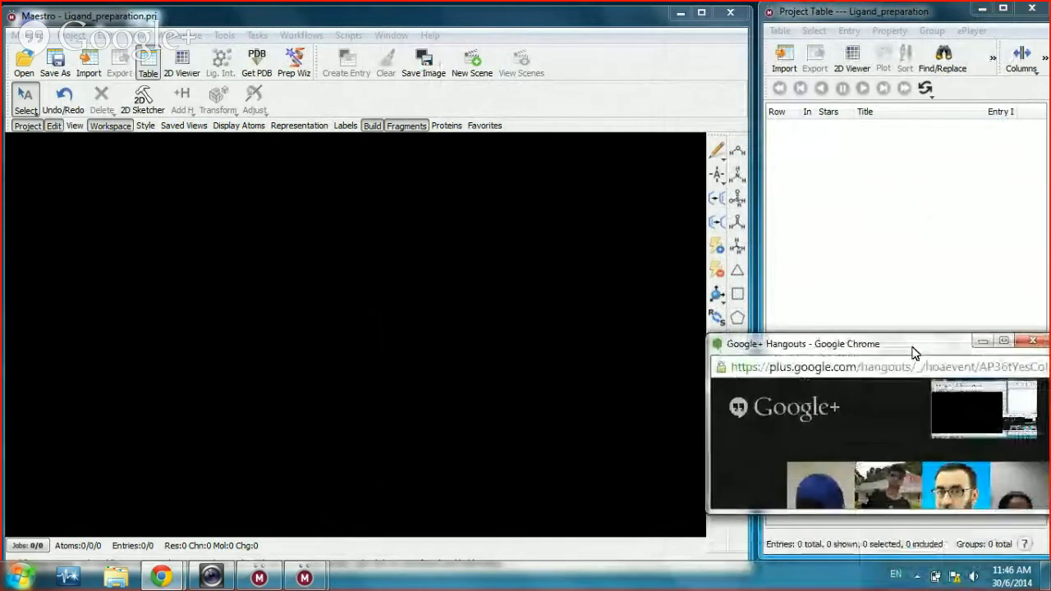
pyautogui.moveTo(943, 514); pyautogui.dragTo(904, 336)
pyautogui.moveTo(918, 410); pyautogui.dragTo(930, 557)
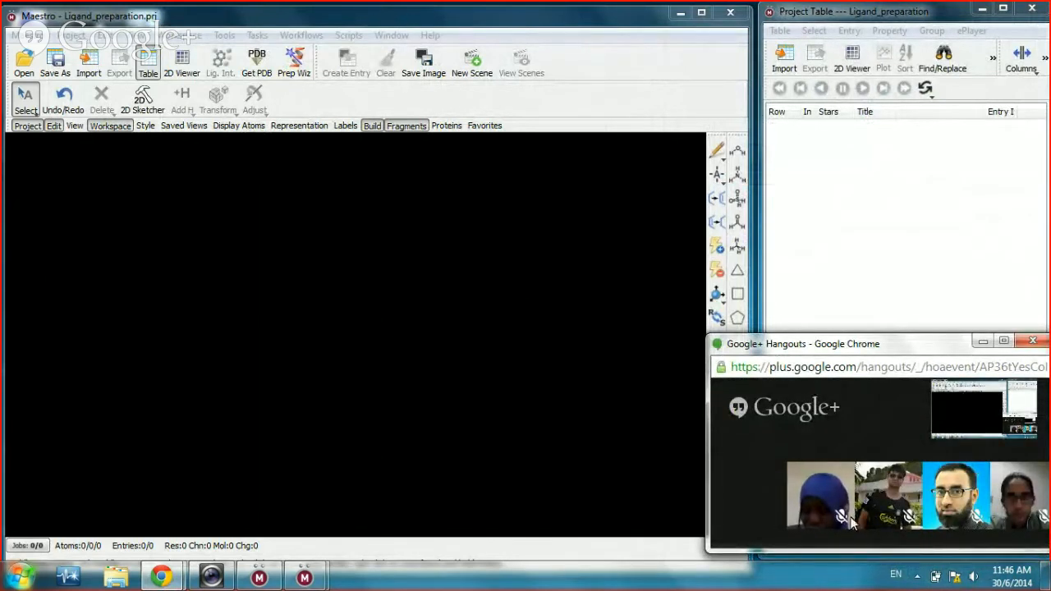
# Step: Fit the small Hangouts window against the right screen edge and bring Maestro back in front
pyautogui.moveTo(901, 344); pyautogui.dragTo(887, 348)
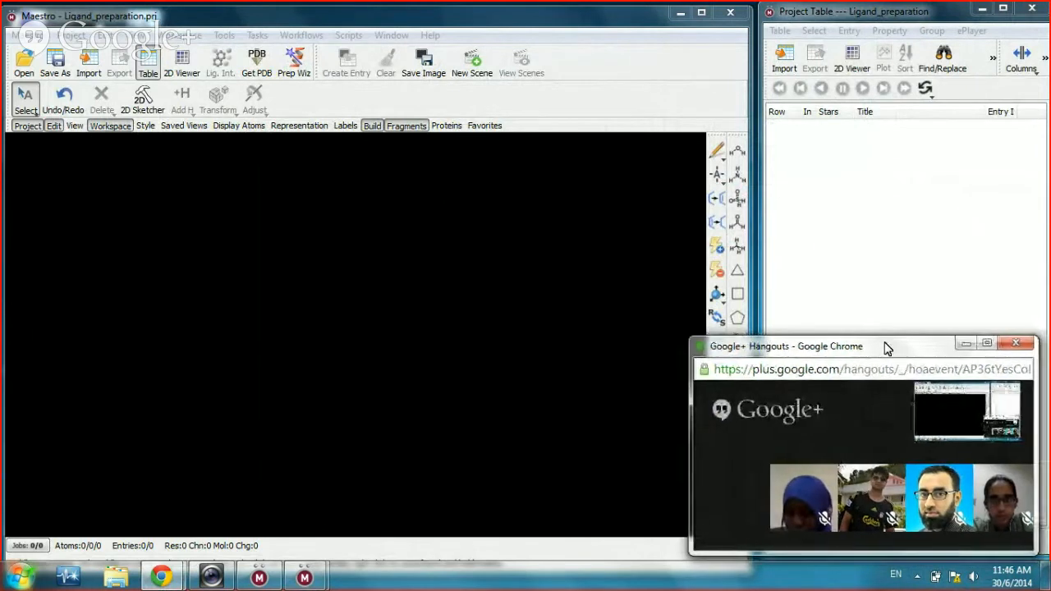
pyautogui.moveTo(1038, 449); pyautogui.dragTo(1049, 448)
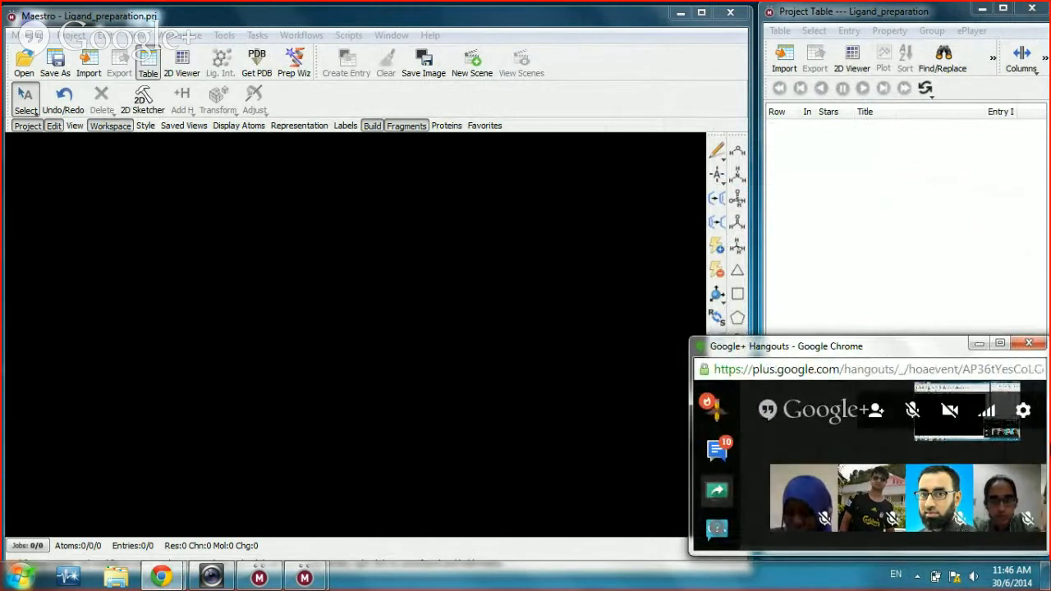
pyautogui.moveTo(874, 354); pyautogui.dragTo(858, 359)
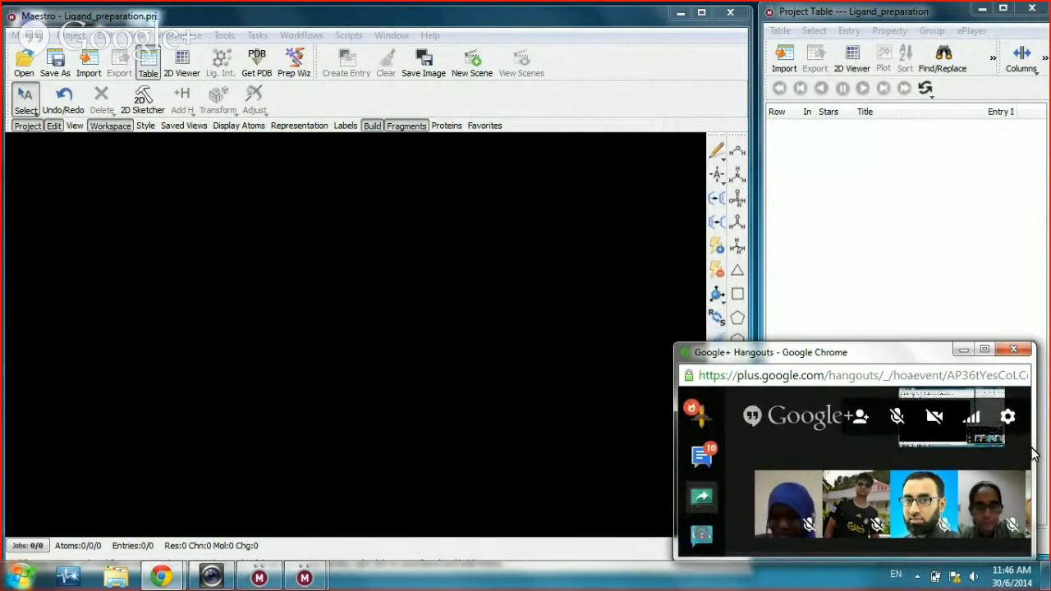
pyautogui.moveTo(1033, 455); pyautogui.dragTo(1046, 454)
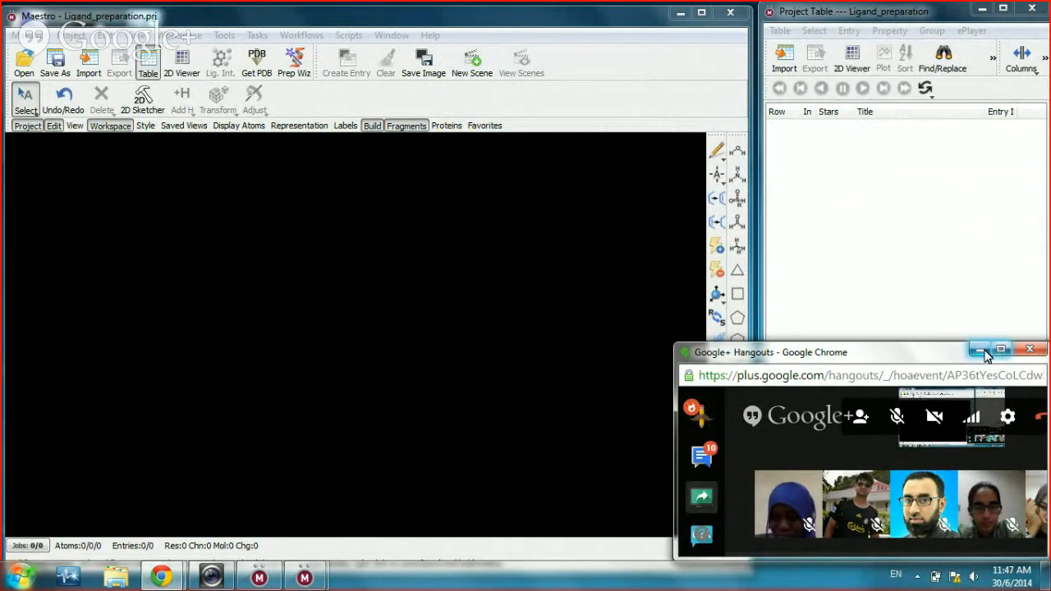
pyautogui.moveTo(940, 361); pyautogui.dragTo(921, 365)
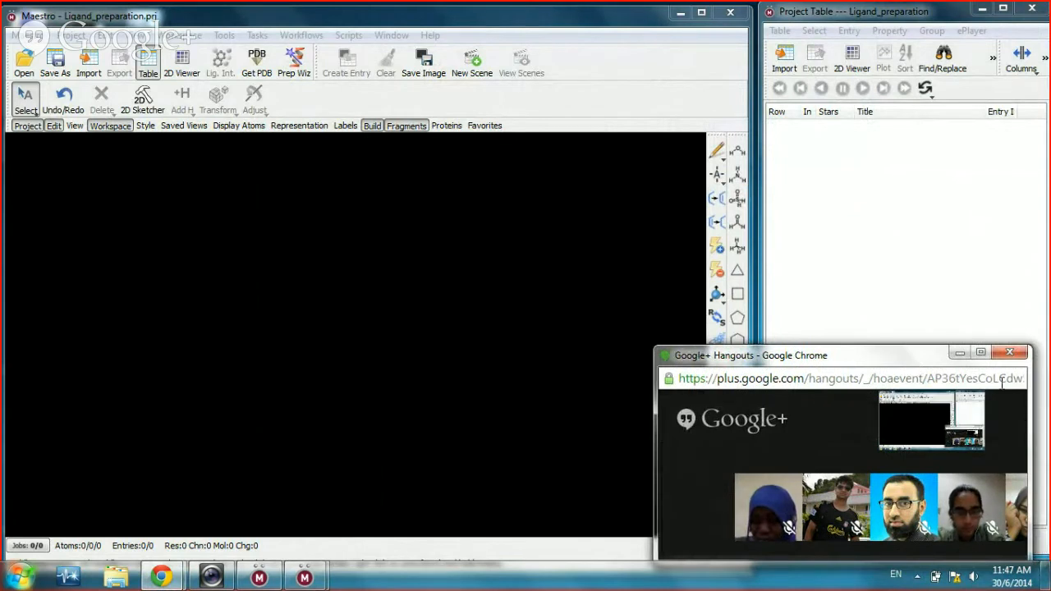
pyautogui.moveTo(1030, 425); pyautogui.dragTo(1049, 425)
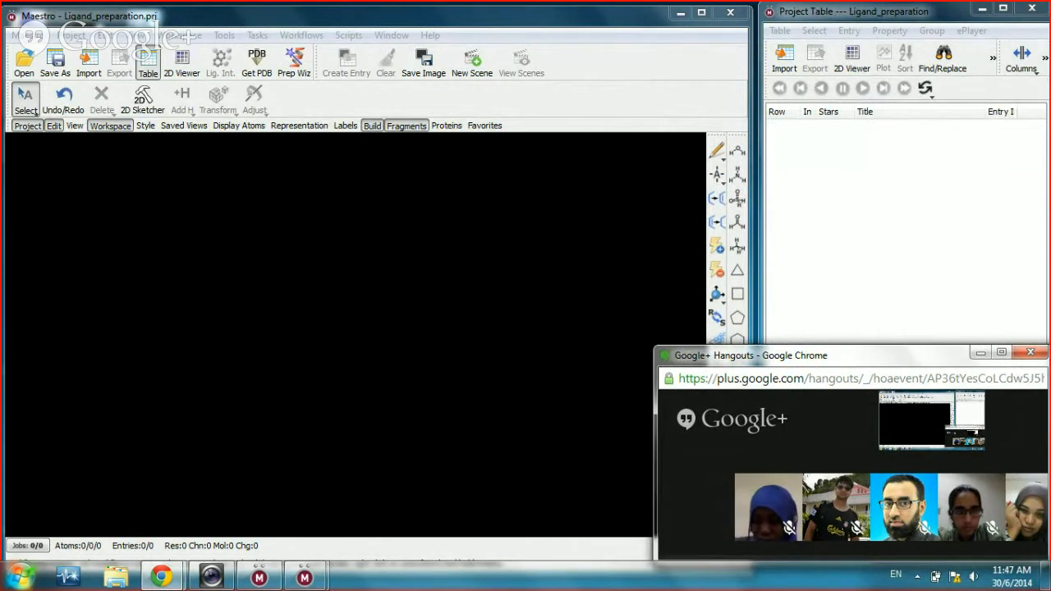
pyautogui.click(614, 18)
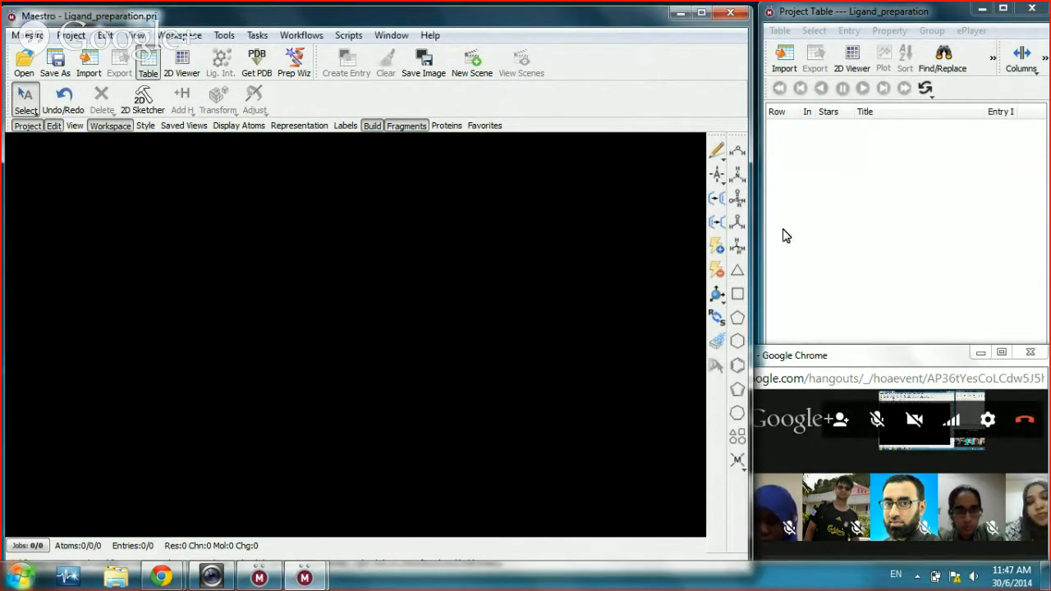
pyautogui.click(738, 372)
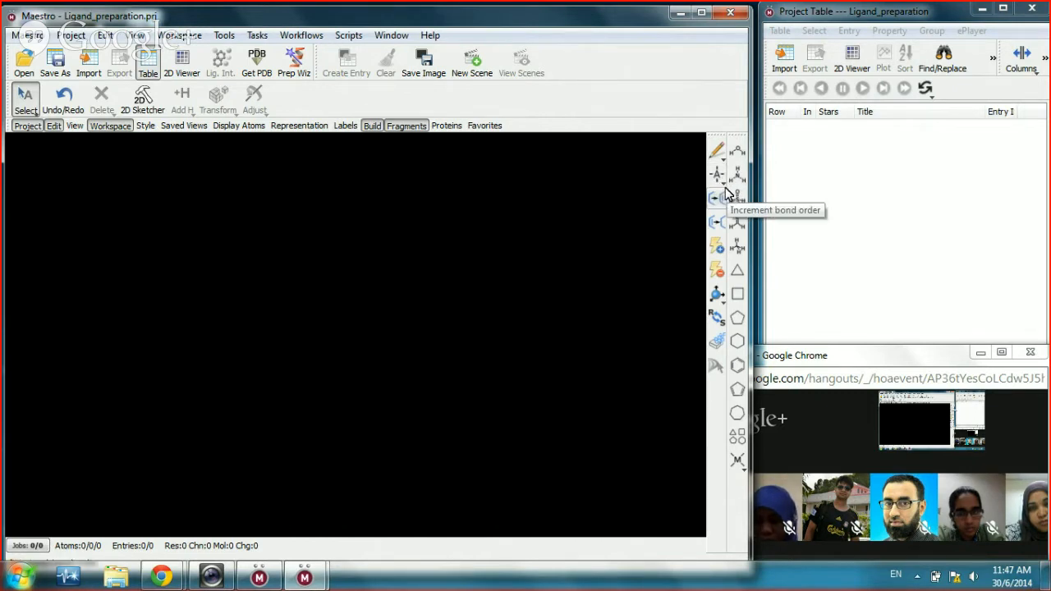
pyautogui.click(724, 186)
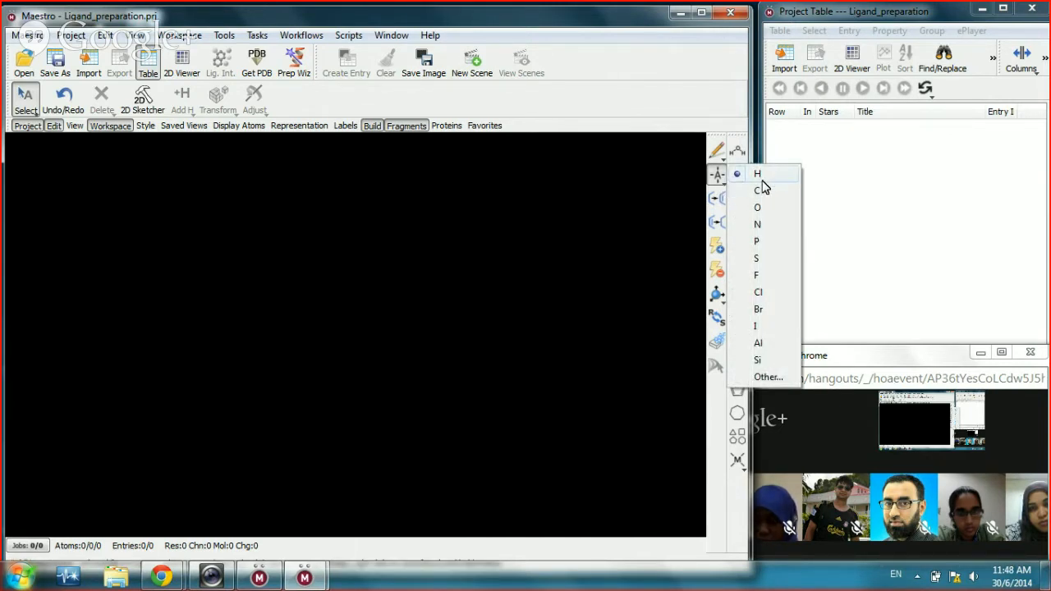
pyautogui.click(770, 241)
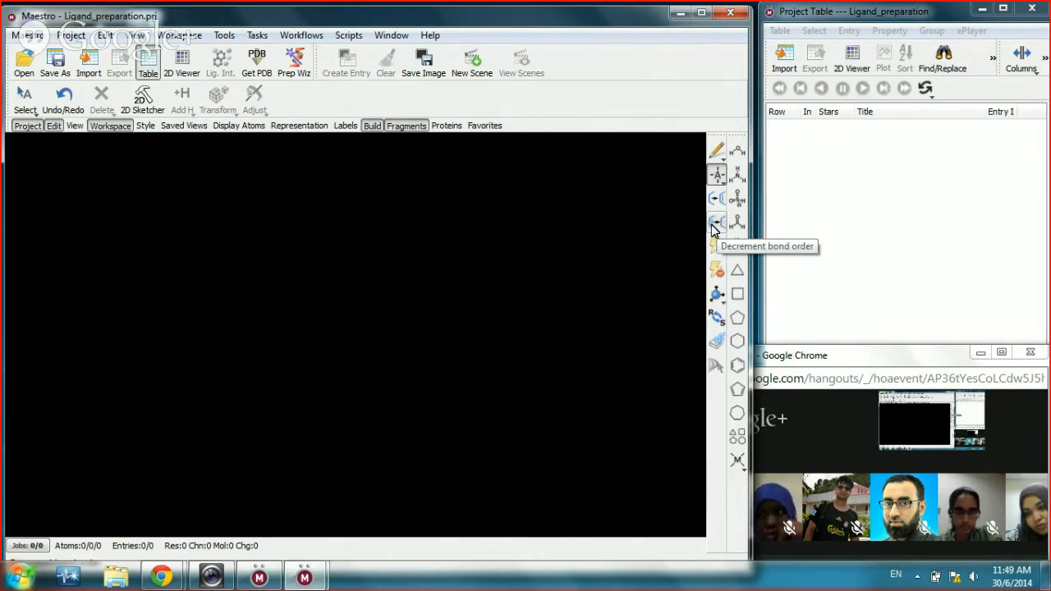
# Step: Place a Phenyl fragment in the empty workspace, giving a 12-atom benzene ring
pyautogui.click(737, 367)
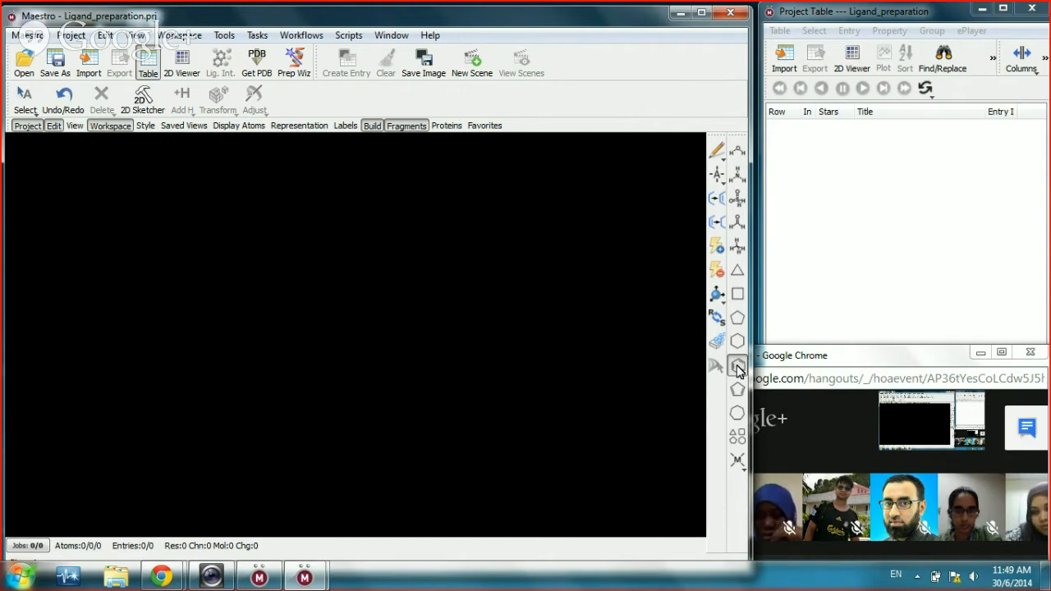
pyautogui.click(738, 368)
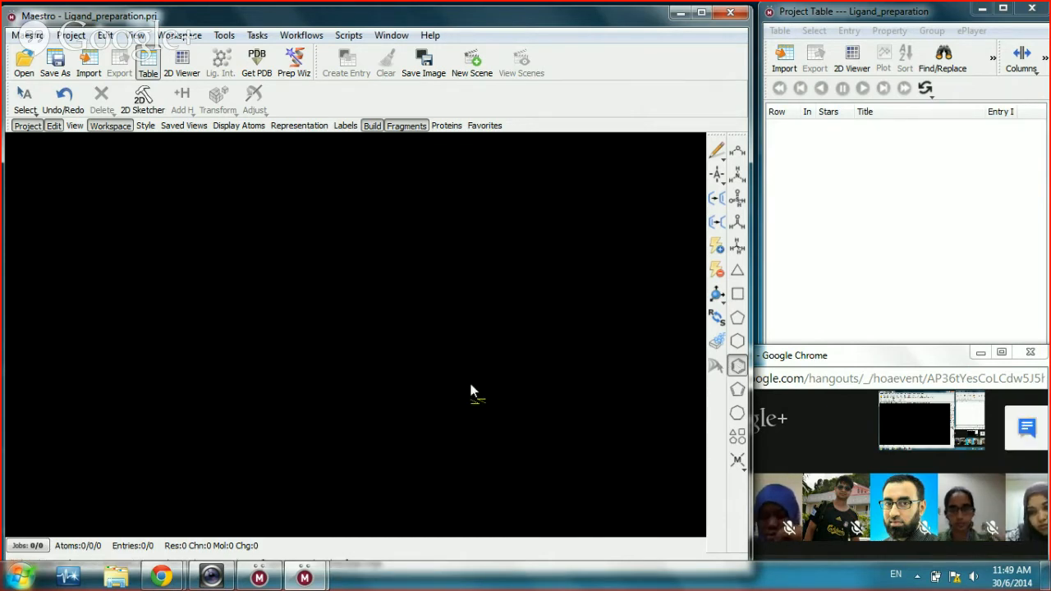
pyautogui.click(353, 332)
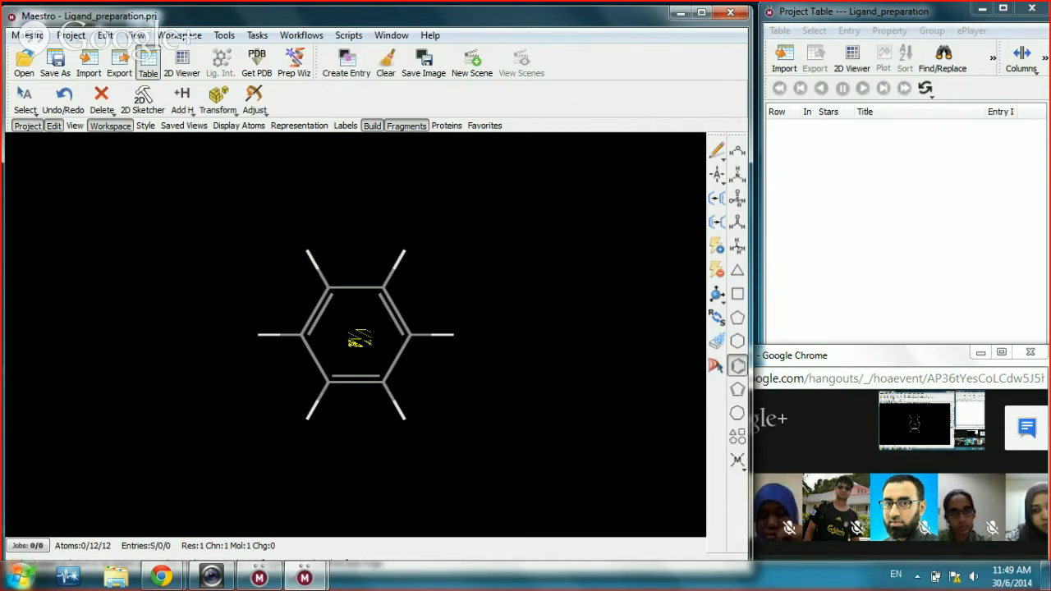
pyautogui.click(738, 320)
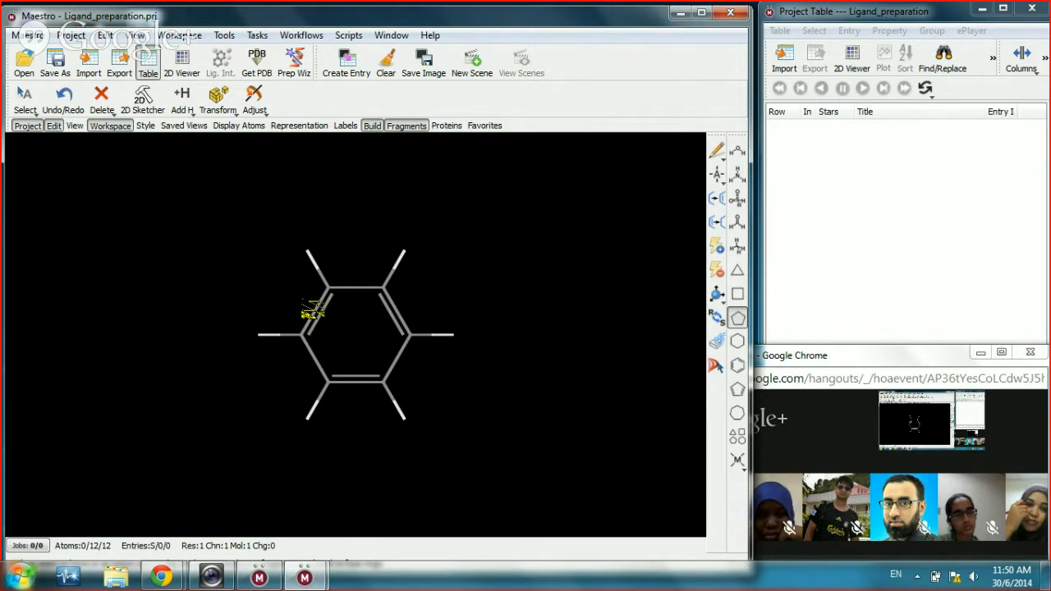
pyautogui.click(312, 311)
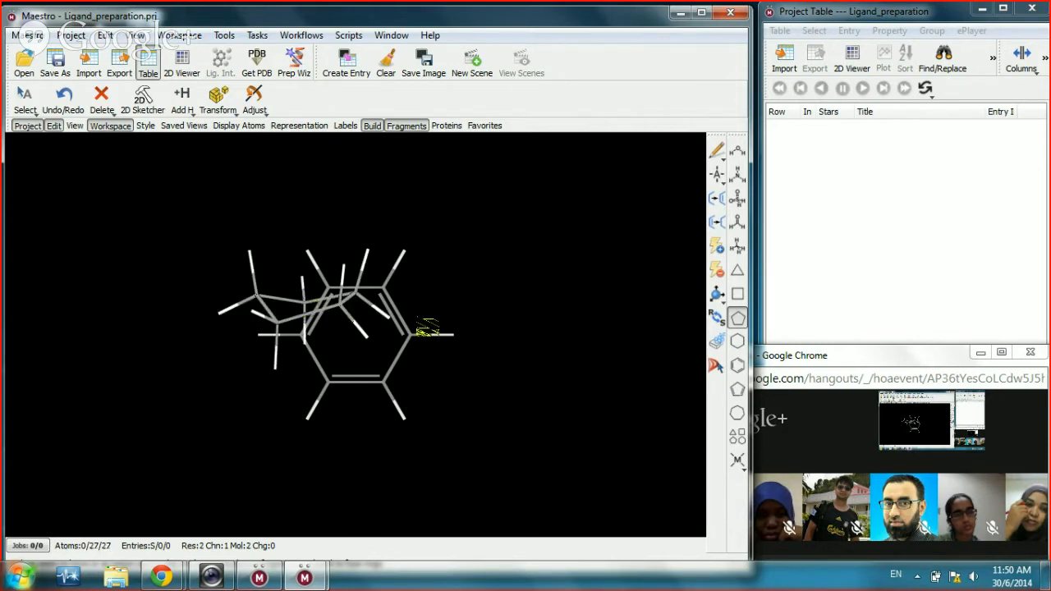
pyautogui.moveTo(509, 289); pyautogui.dragTo(363, 253)
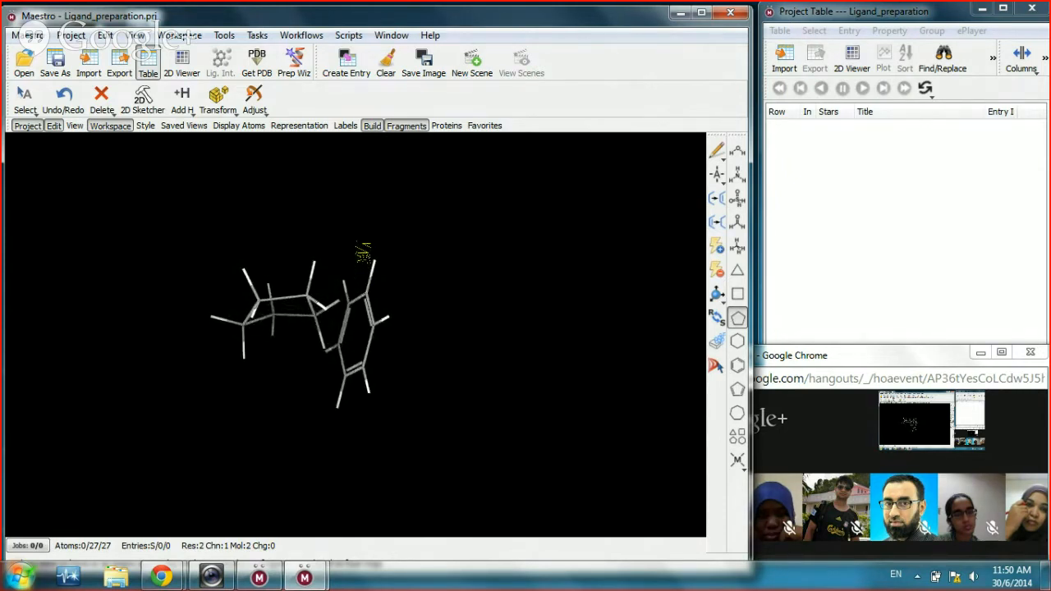
pyautogui.moveTo(363, 253); pyautogui.dragTo(468, 280)
pyautogui.scroll(3, 467, 281)
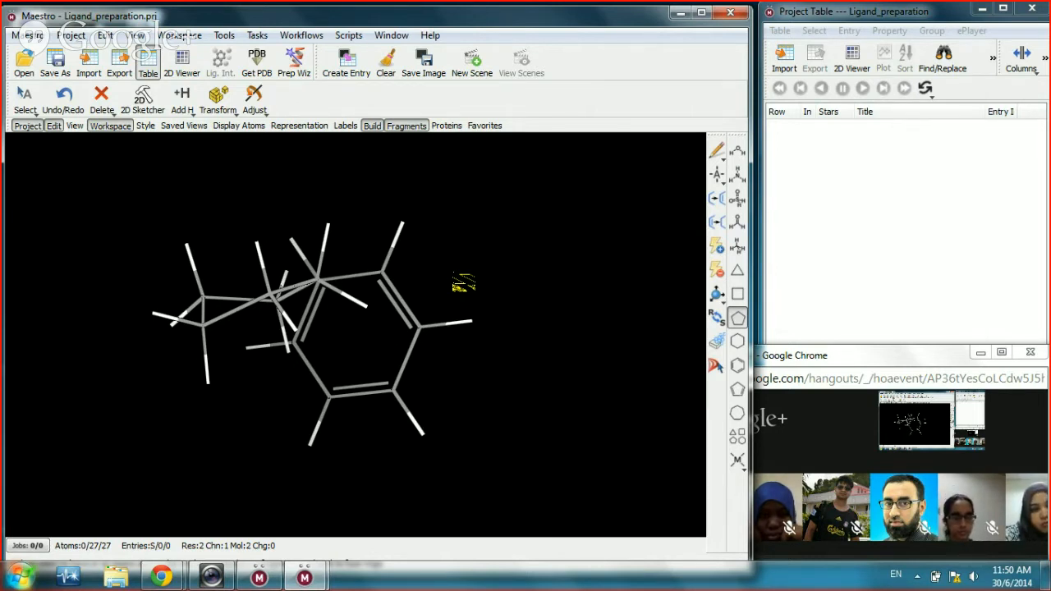
pyautogui.click(64, 98)
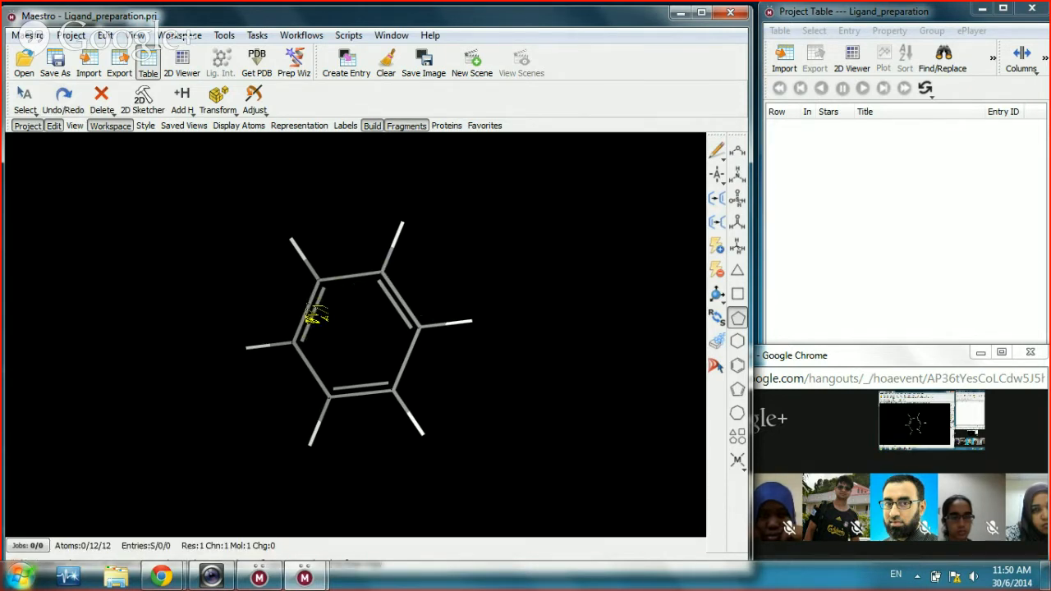
pyautogui.click(315, 314)
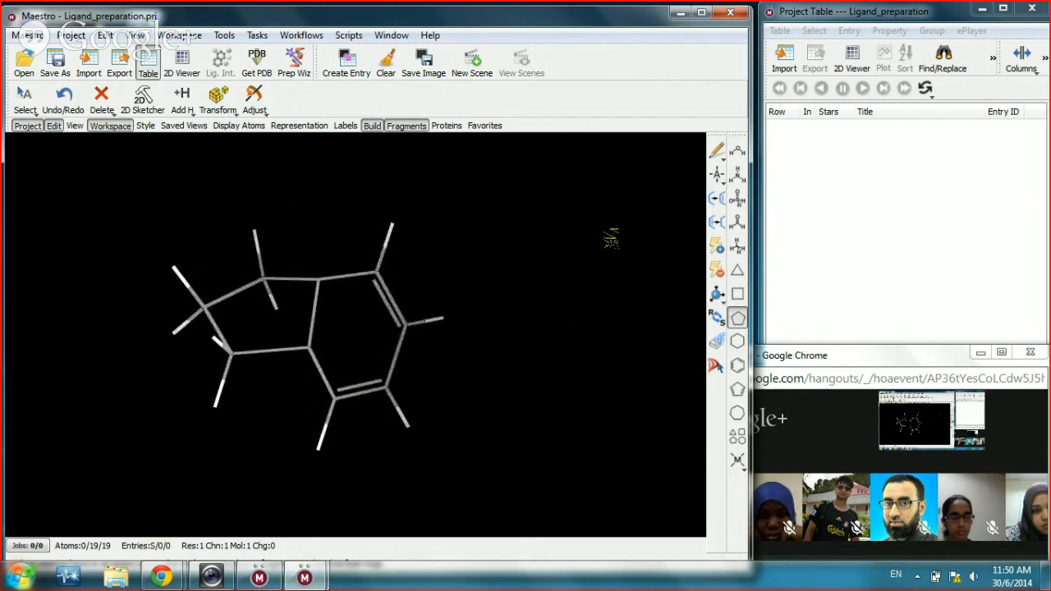
pyautogui.moveTo(612, 236); pyautogui.dragTo(589, 310)
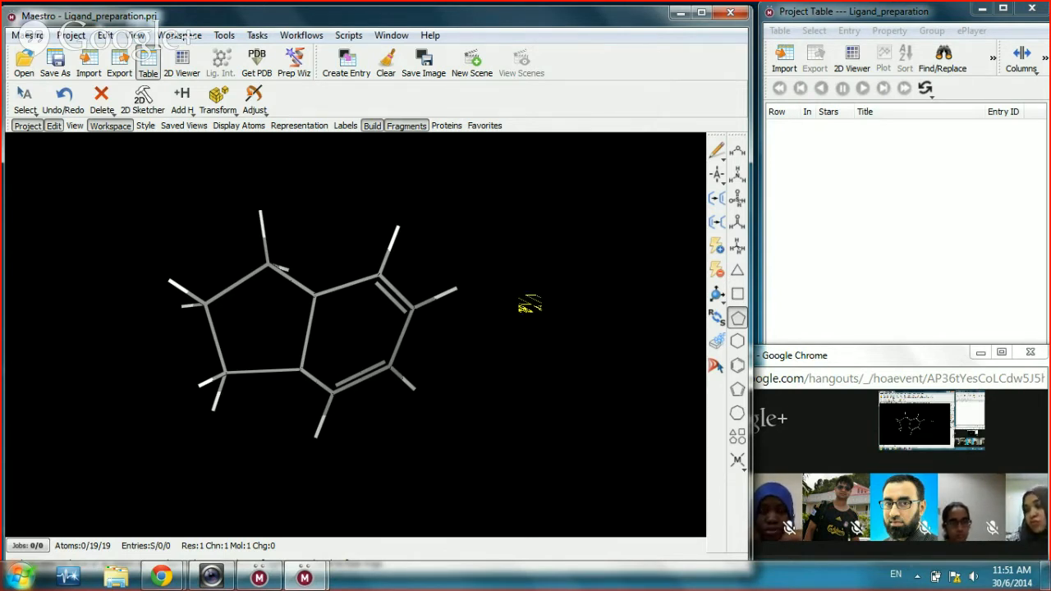
pyautogui.scroll(-3, 530, 305)
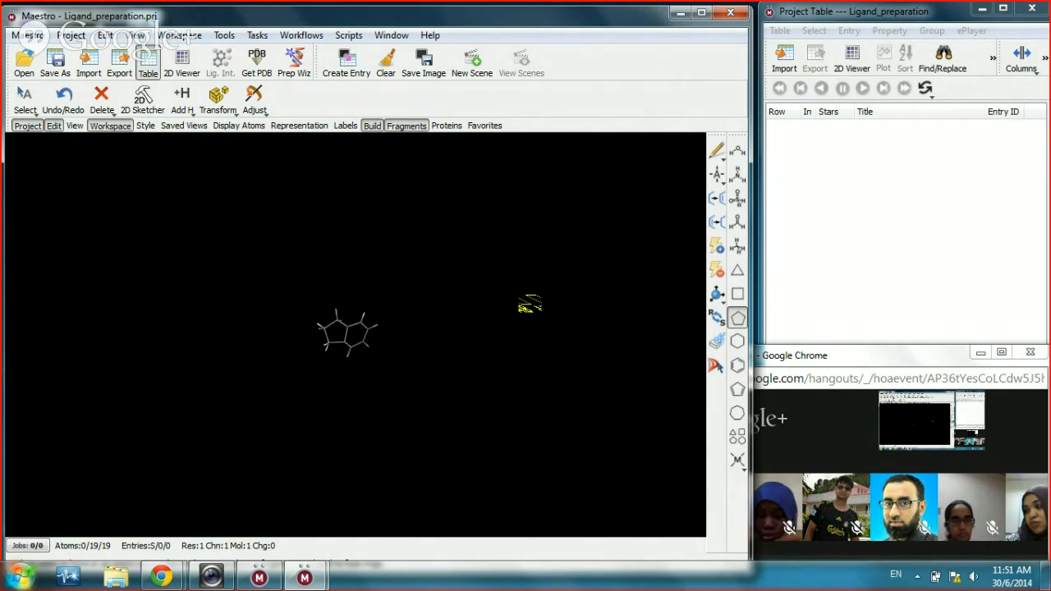
pyautogui.scroll(6, 529, 305)
pyautogui.scroll(-5, 530, 306)
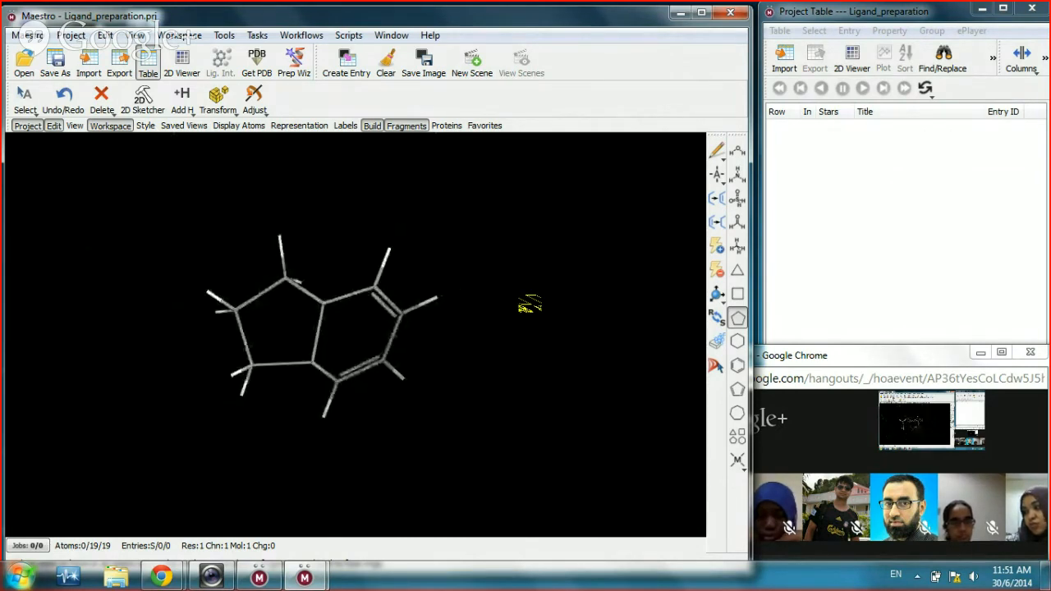
pyautogui.scroll(3, 530, 305)
pyautogui.scroll(-3, 529, 306)
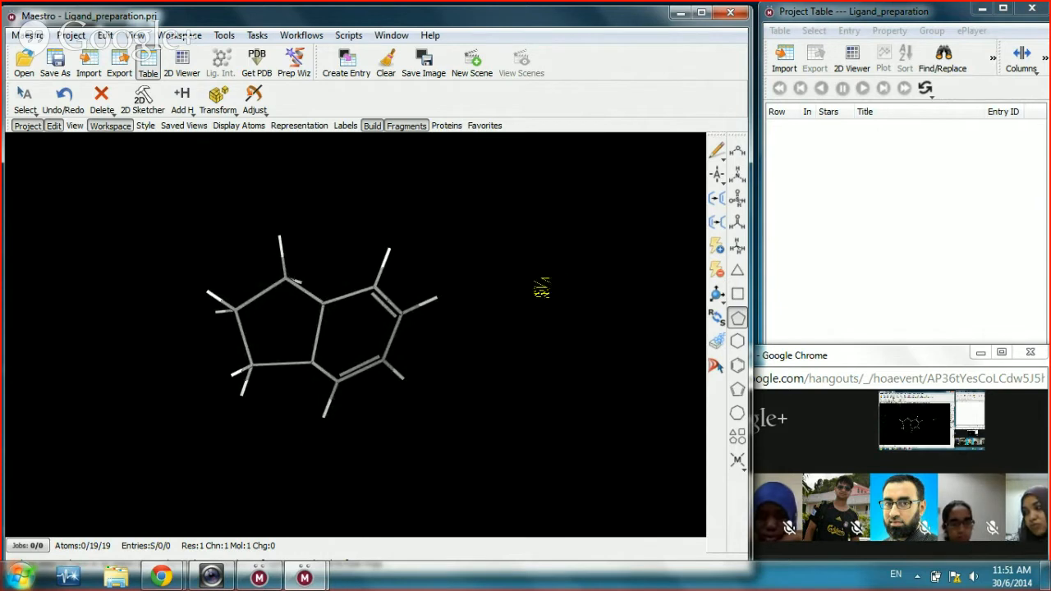
pyautogui.moveTo(541, 288); pyautogui.dragTo(518, 265)
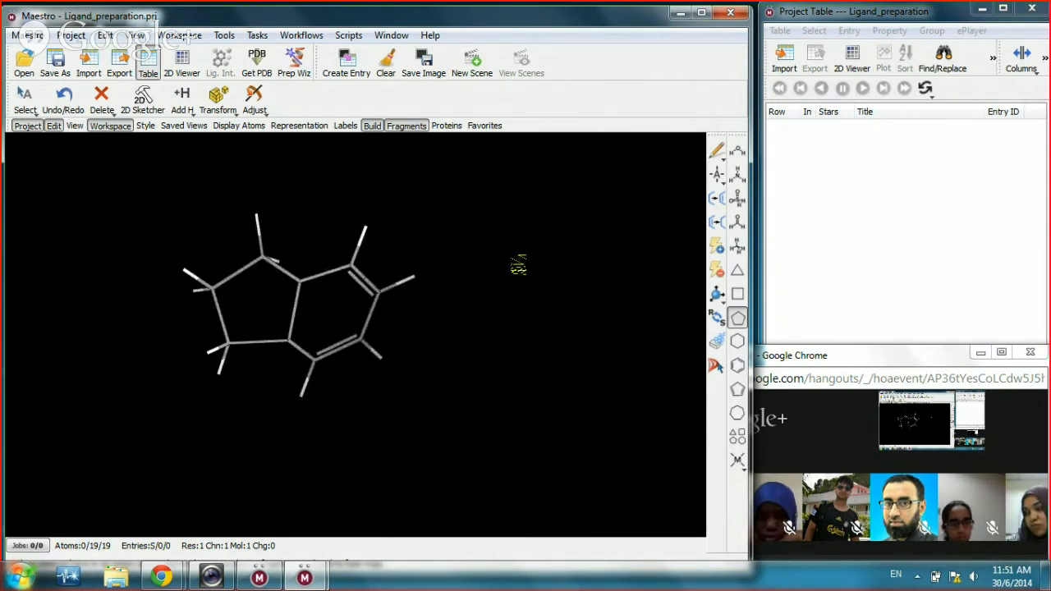
pyautogui.moveTo(516, 263); pyautogui.dragTo(593, 307)
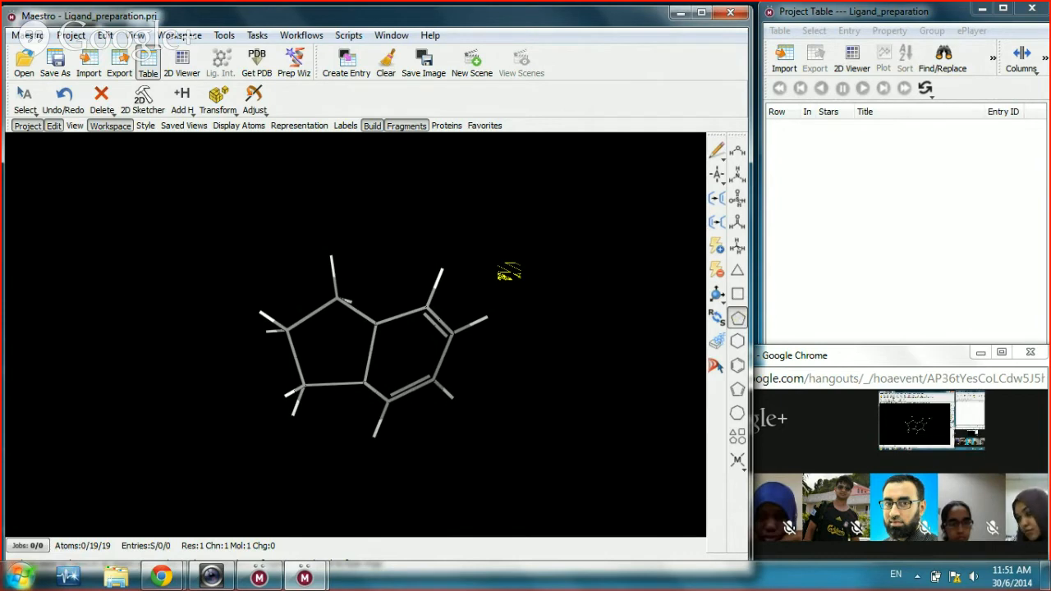
pyautogui.moveTo(501, 263); pyautogui.dragTo(426, 389)
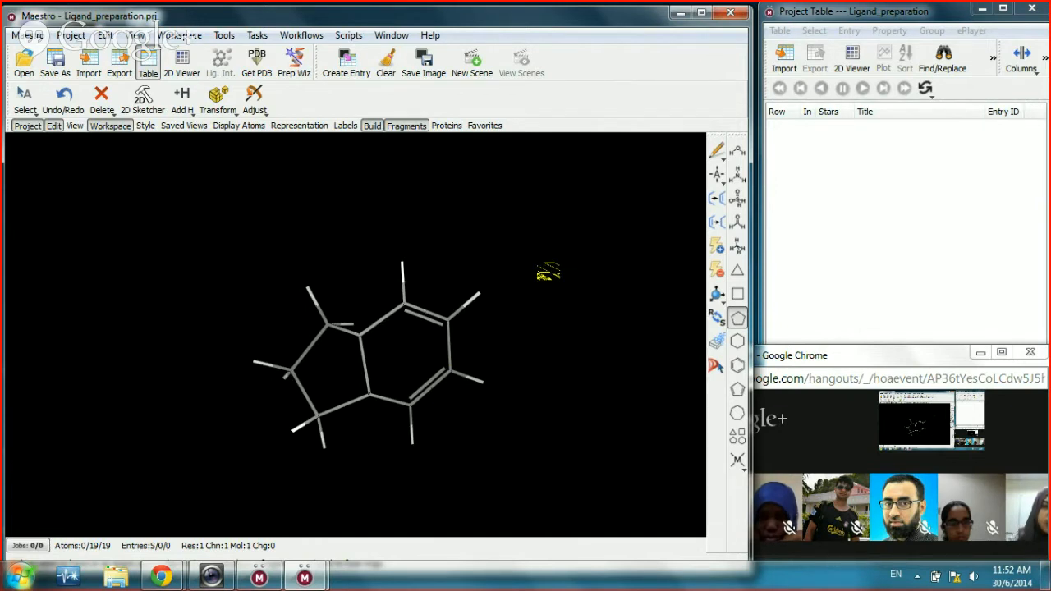
pyautogui.moveTo(547, 274); pyautogui.dragTo(588, 243)
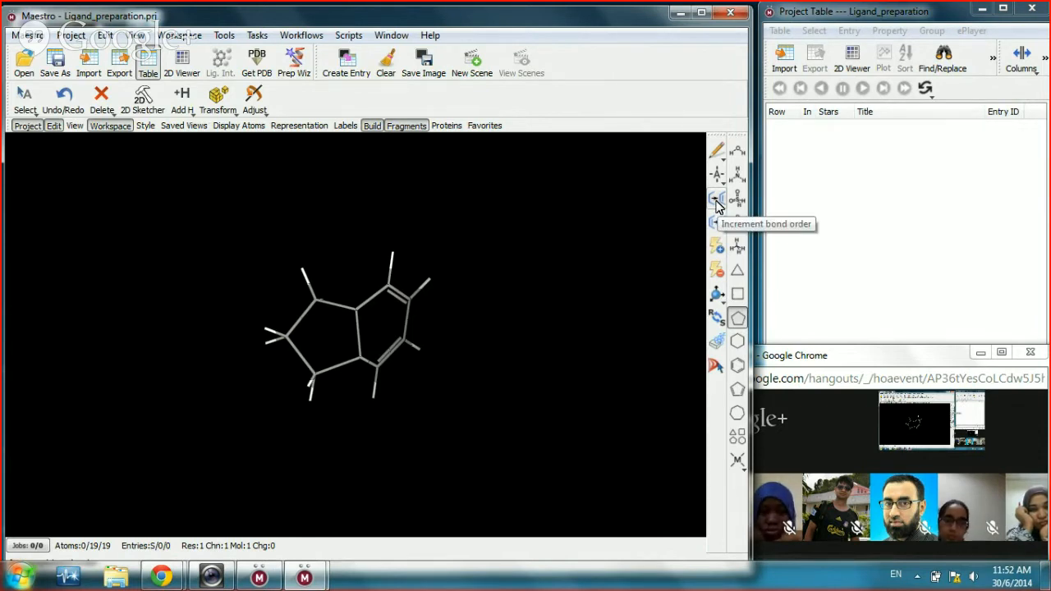
# Step: Raise bond orders in the five-membered ring to add a double bond, making it indene-like
pyautogui.click(717, 202)
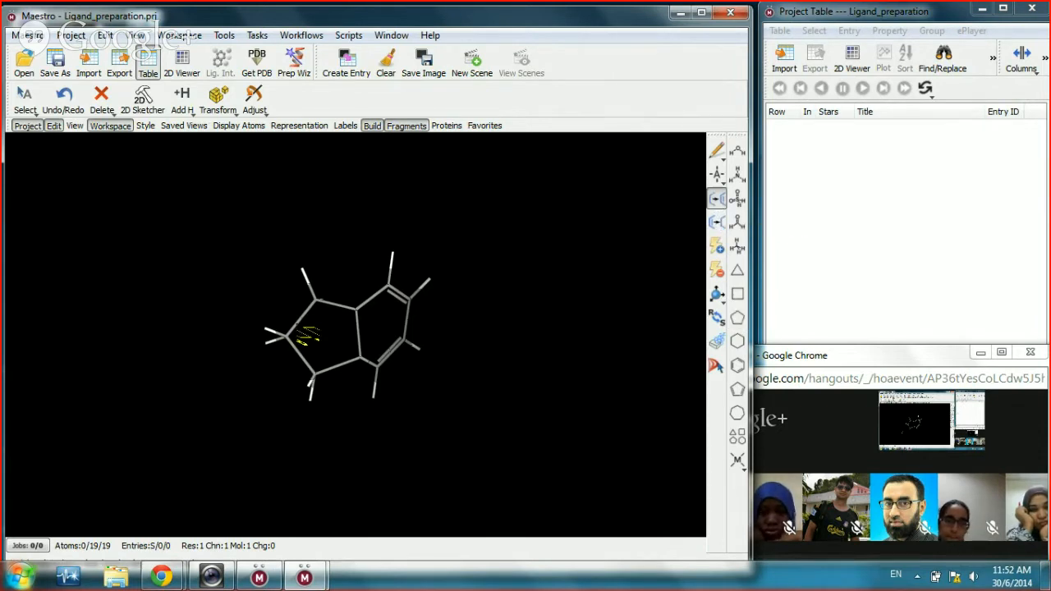
pyautogui.click(306, 320)
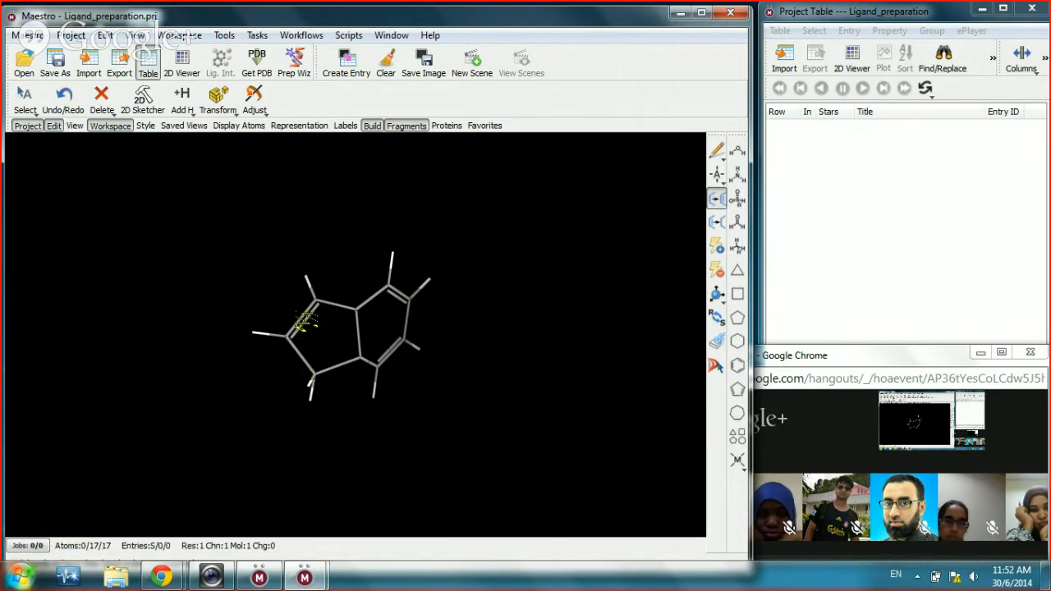
pyautogui.click(716, 228)
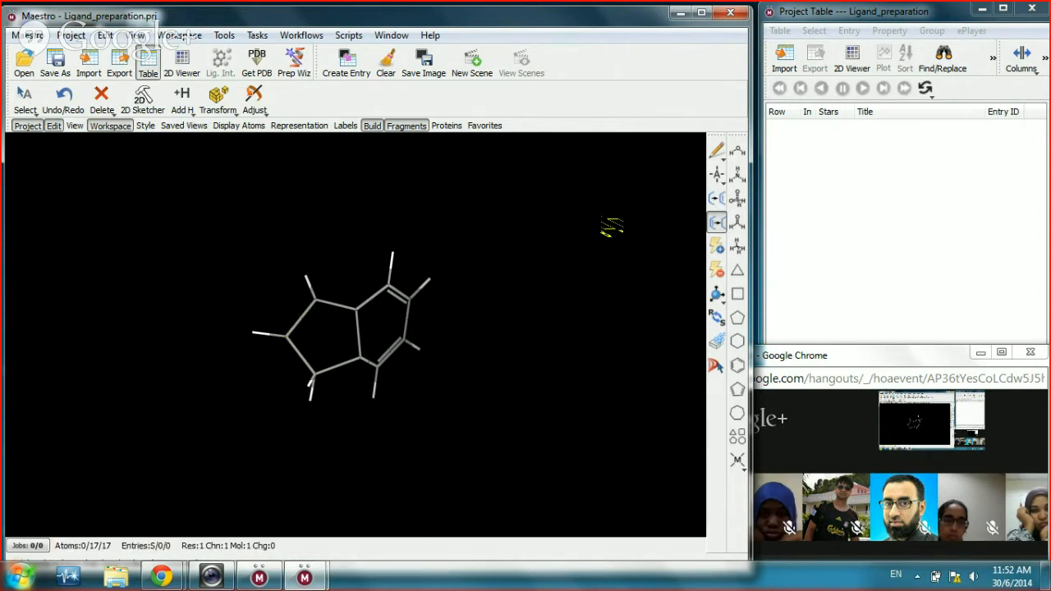
pyautogui.click(716, 199)
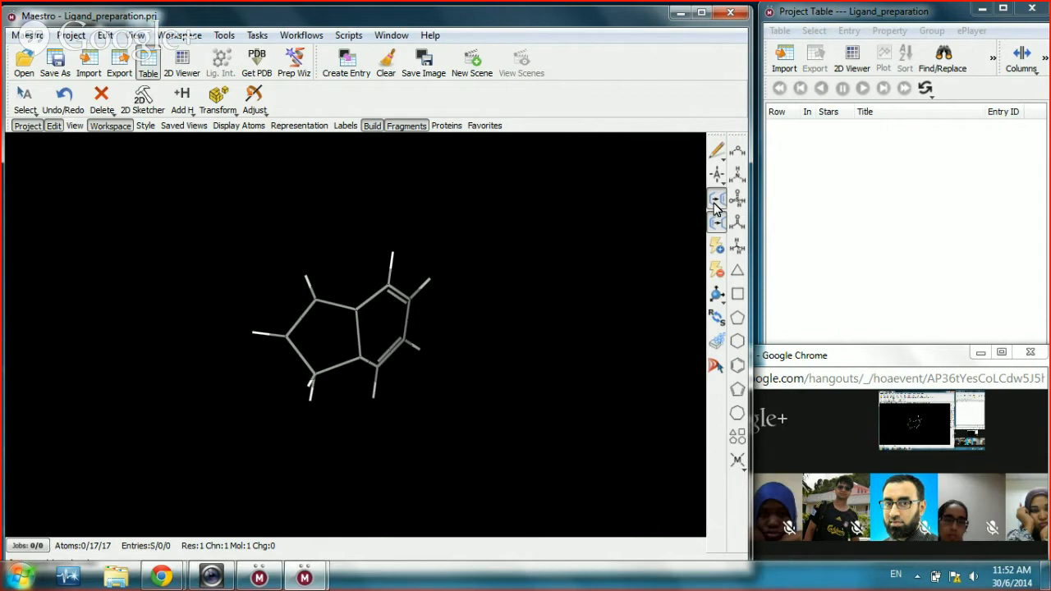
pyautogui.click(296, 363)
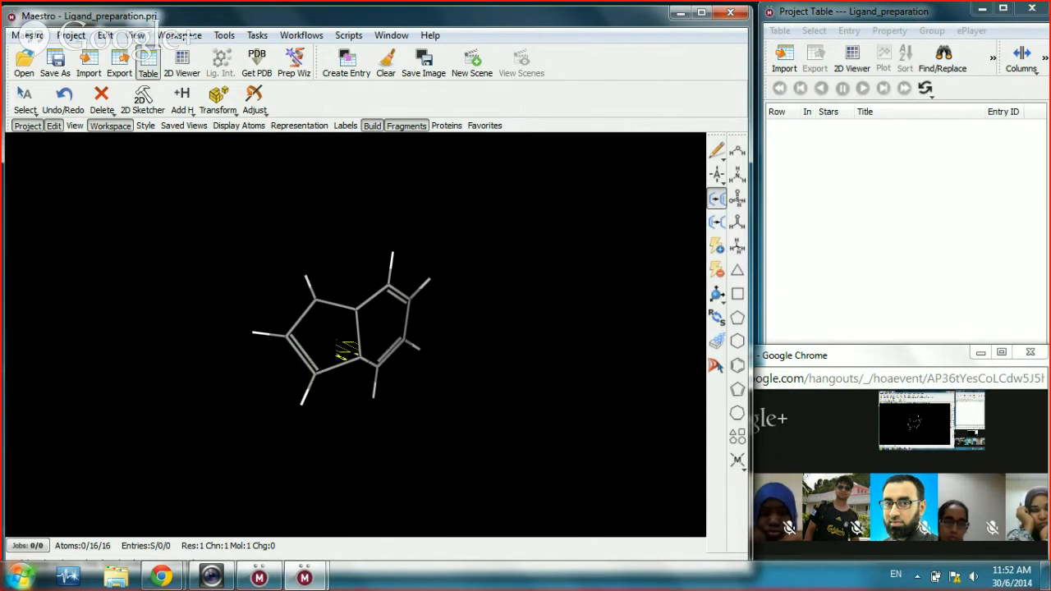
pyautogui.moveTo(543, 395); pyautogui.dragTo(480, 383)
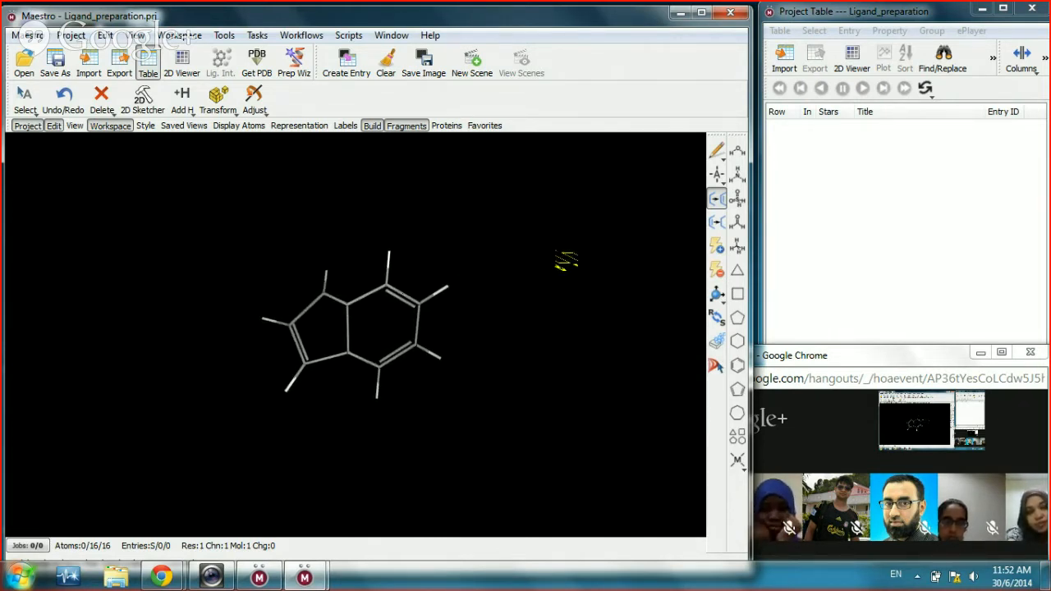
pyautogui.moveTo(586, 340); pyautogui.dragTo(517, 345)
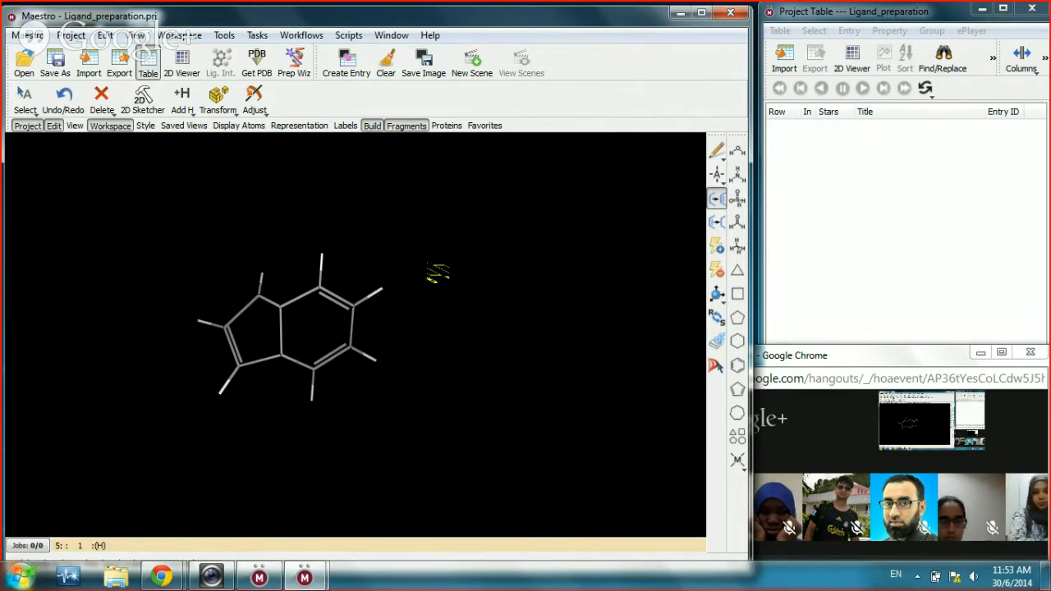
# Step: Replace a ring hydrogen with a methyl and extend it carbon by carbon into a long alkyl chain
pyautogui.click(736, 251)
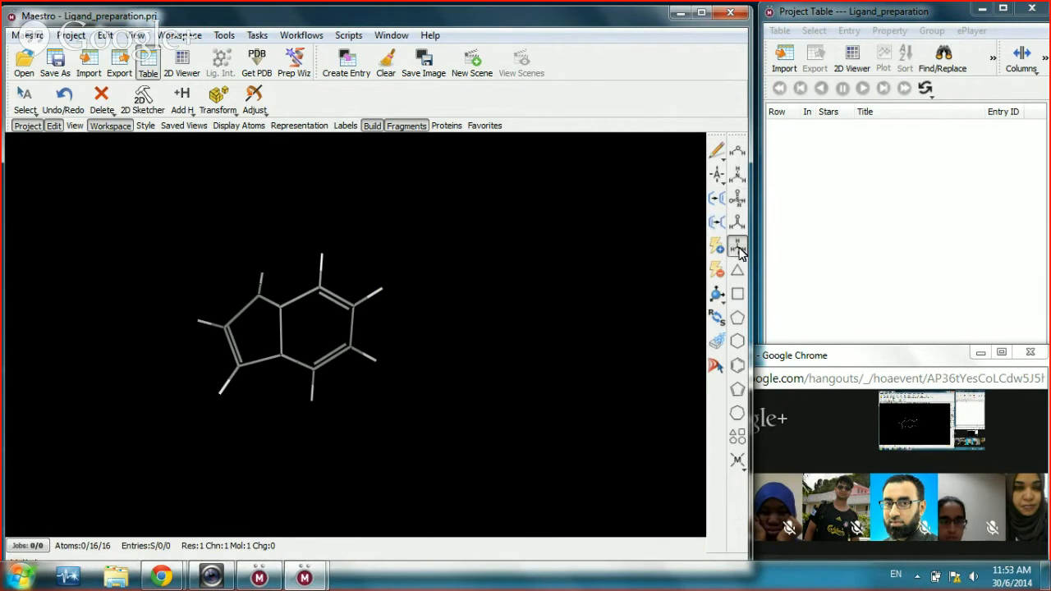
pyautogui.click(381, 294)
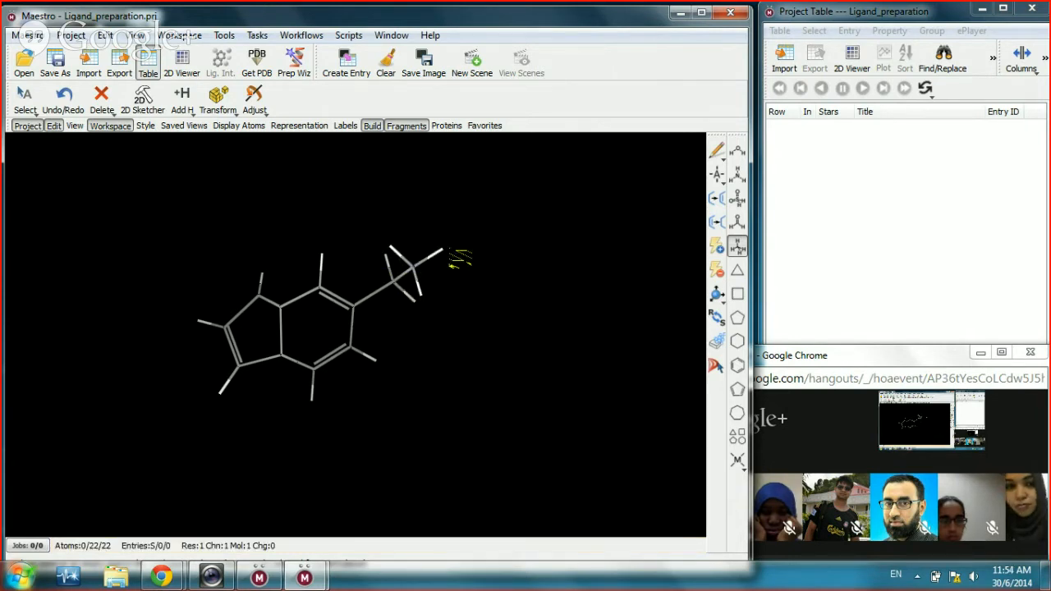
pyautogui.click(442, 251)
pyautogui.click(475, 265)
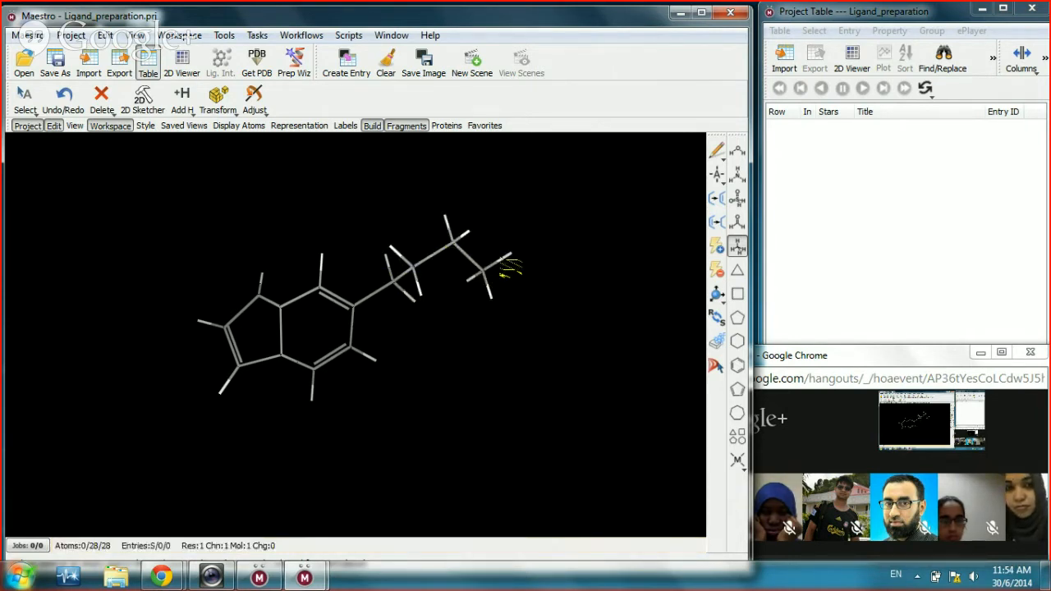
pyautogui.click(514, 254)
pyautogui.click(539, 263)
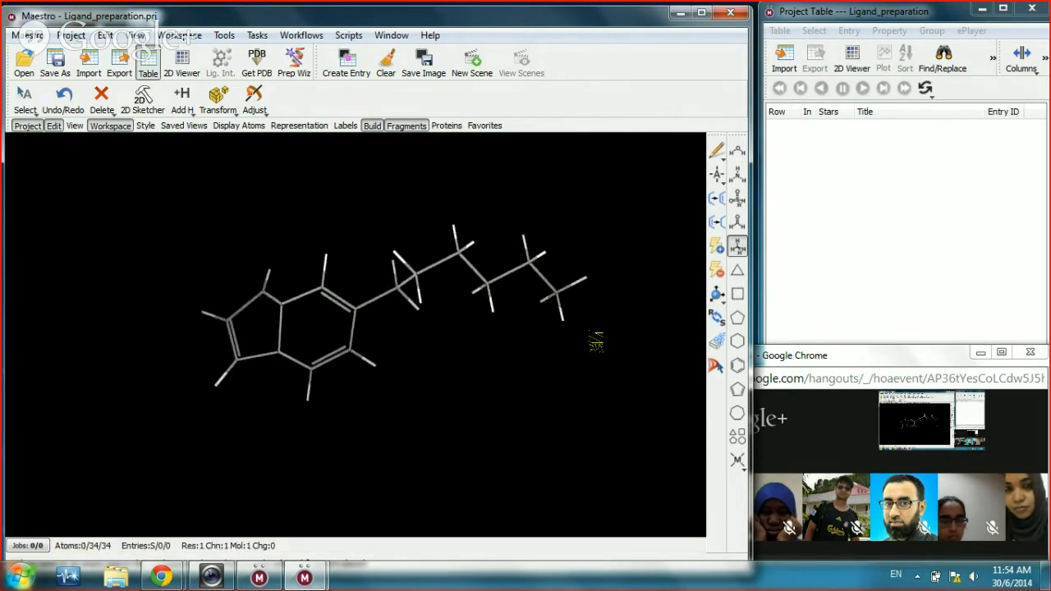
pyautogui.click(598, 294)
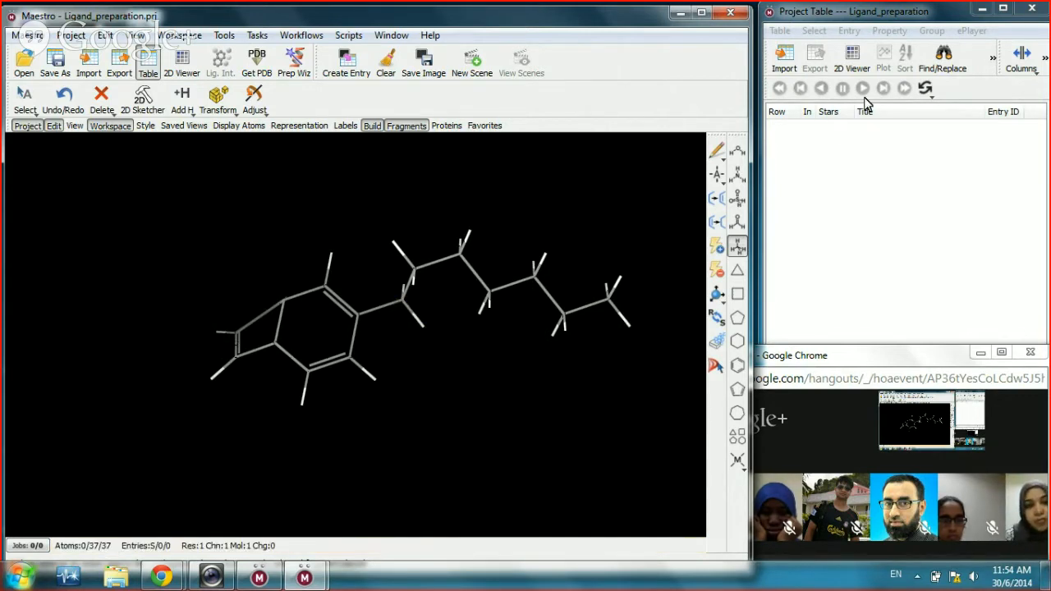
pyautogui.click(720, 184)
# Step: Make the first chain carbon a nitrogen, add a hydroxyl, and turn a chain carbon into oxygen
pyautogui.click(757, 229)
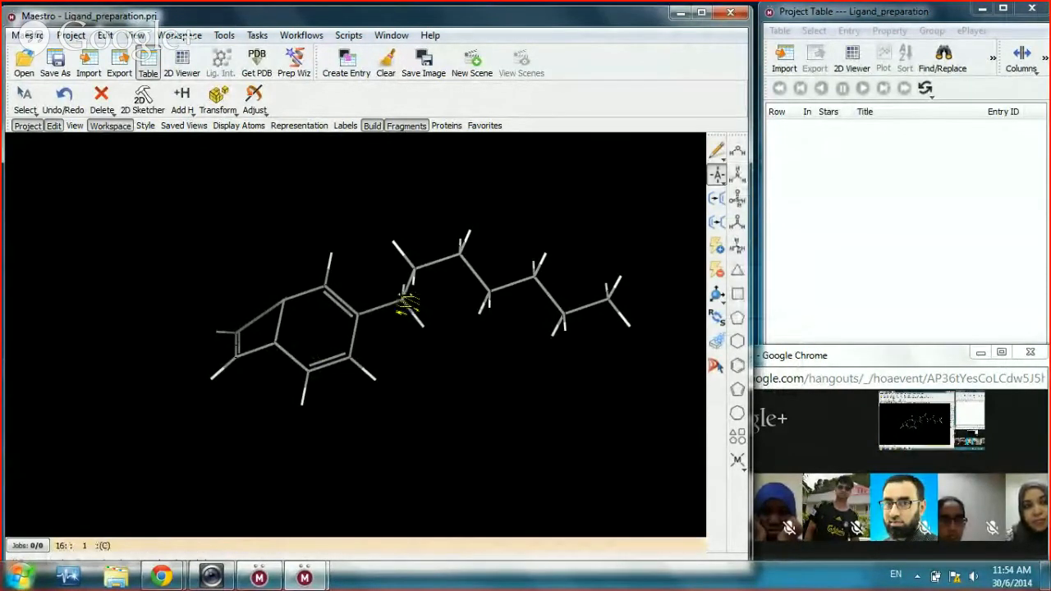
pyautogui.click(407, 304)
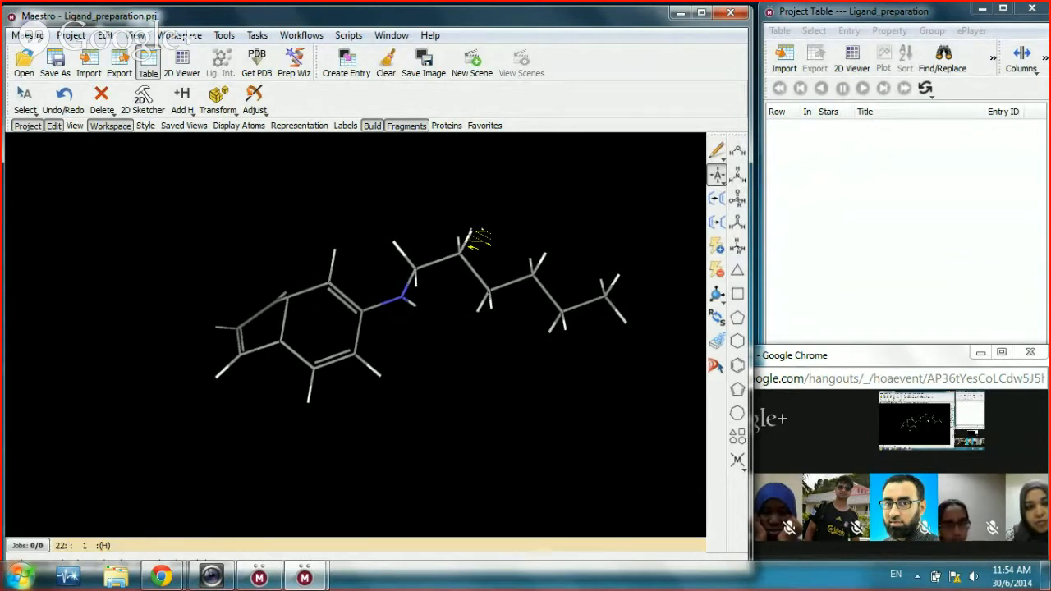
pyautogui.click(739, 154)
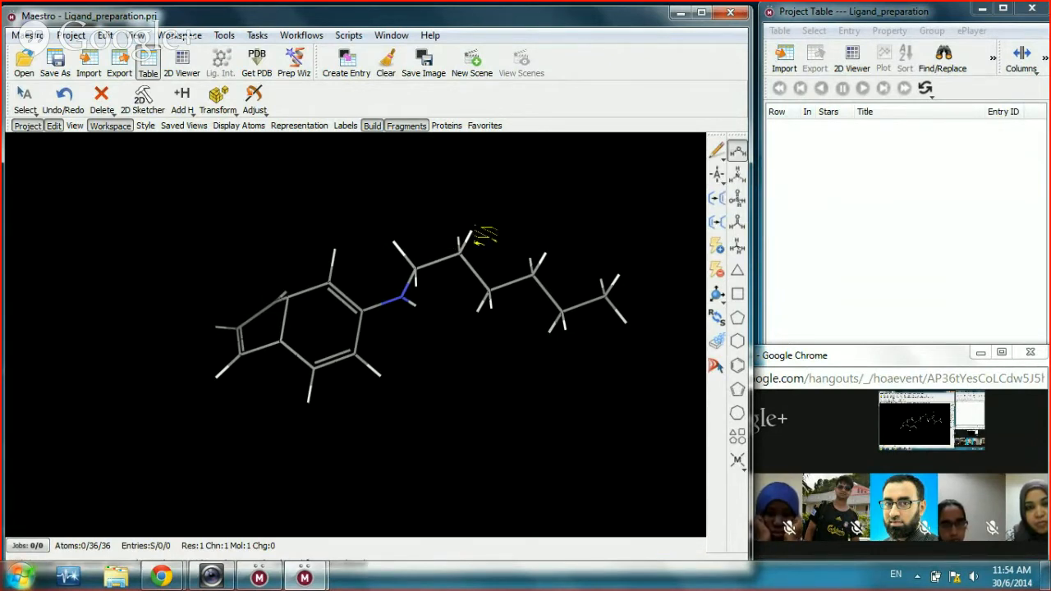
pyautogui.click(471, 233)
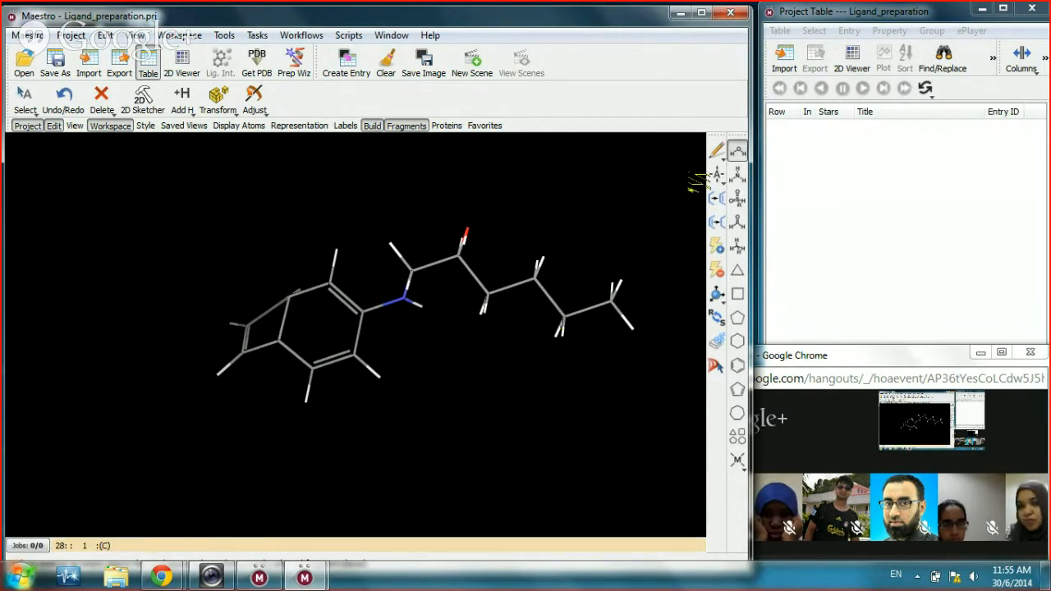
pyautogui.click(721, 187)
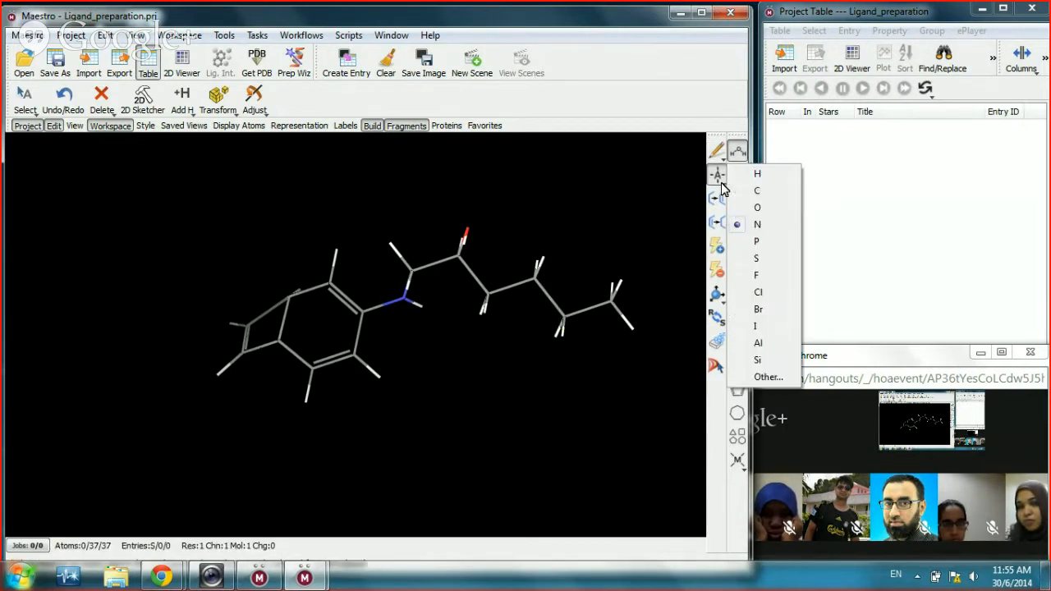
pyautogui.click(761, 210)
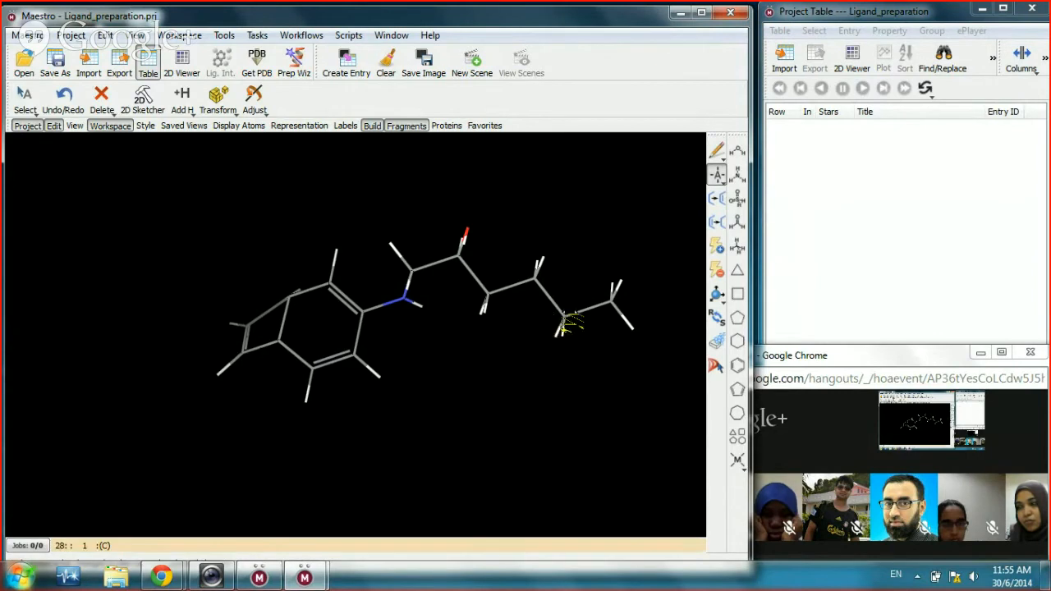
pyautogui.click(565, 325)
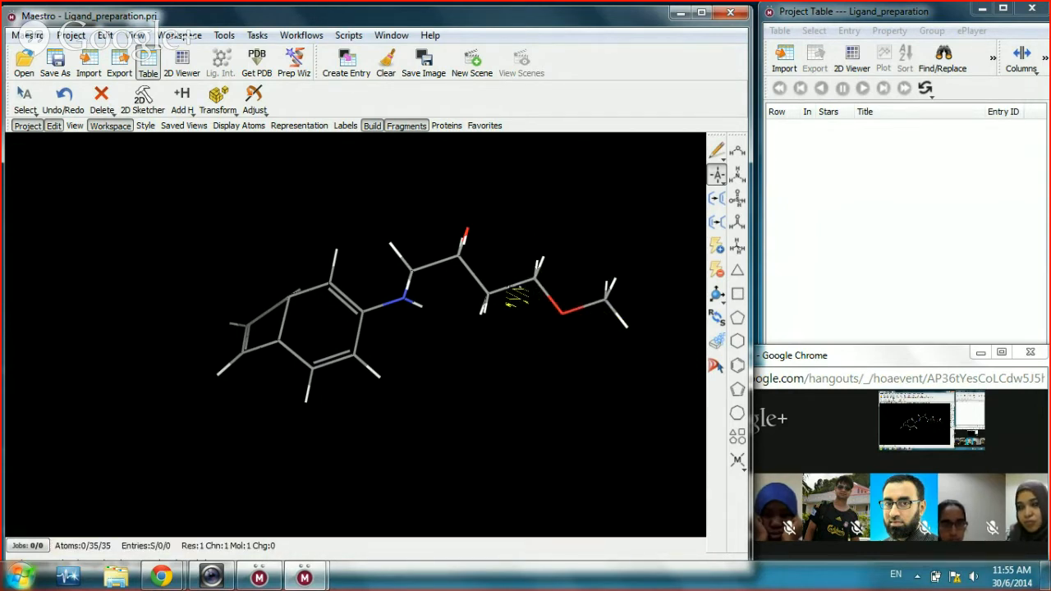
pyautogui.moveTo(543, 352)
pyautogui.mouseDown()
pyautogui.moveTo(535, 303)
pyautogui.moveTo(537, 338)
pyautogui.mouseUp()
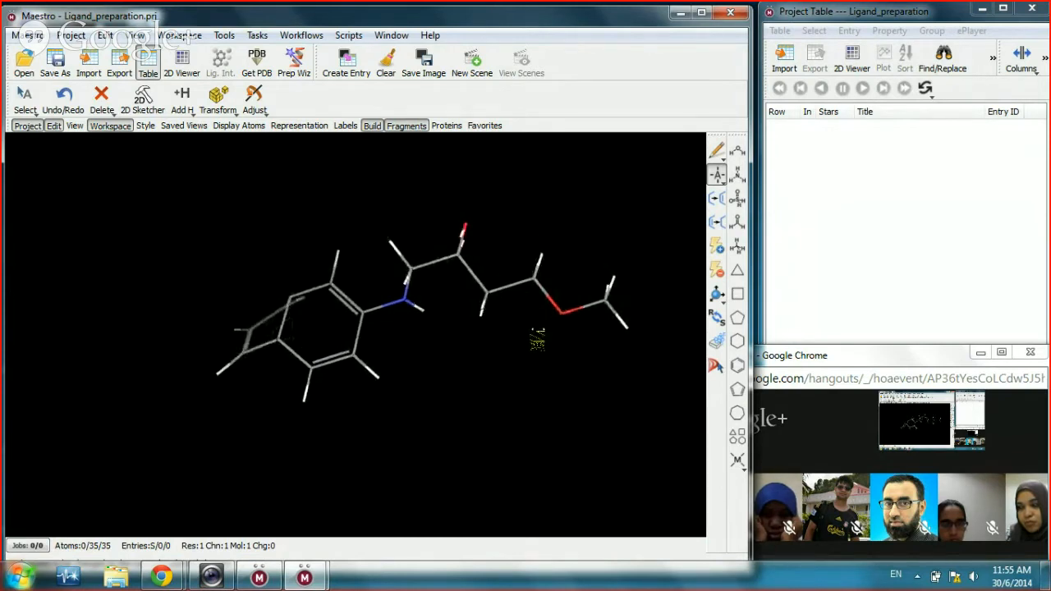
# Step: Raise the order of the middle side-chain C–C bond twice, leaving 31 atoms
pyautogui.click(717, 198)
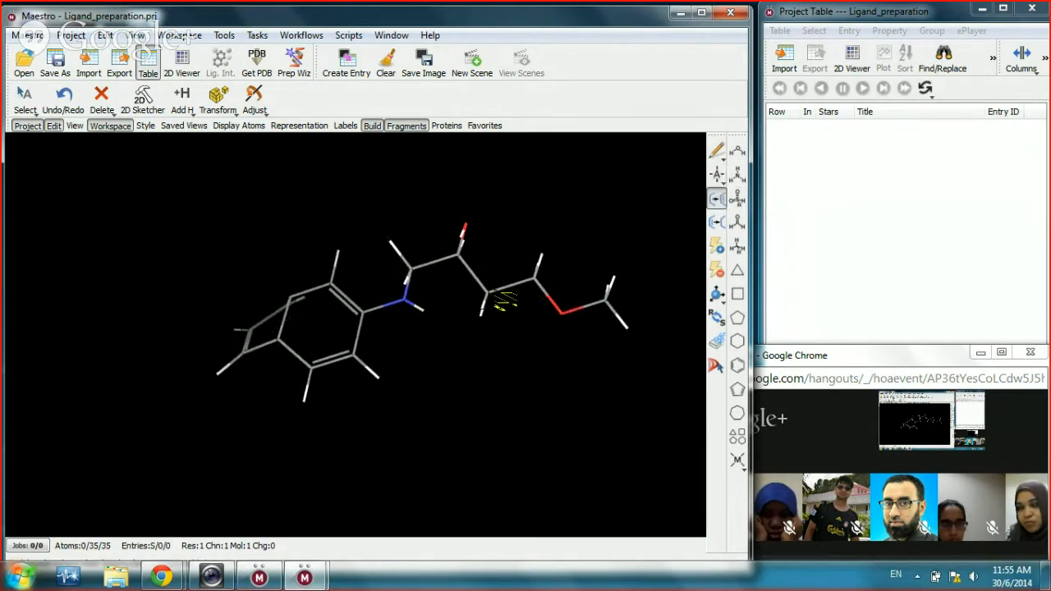
pyautogui.click(509, 294)
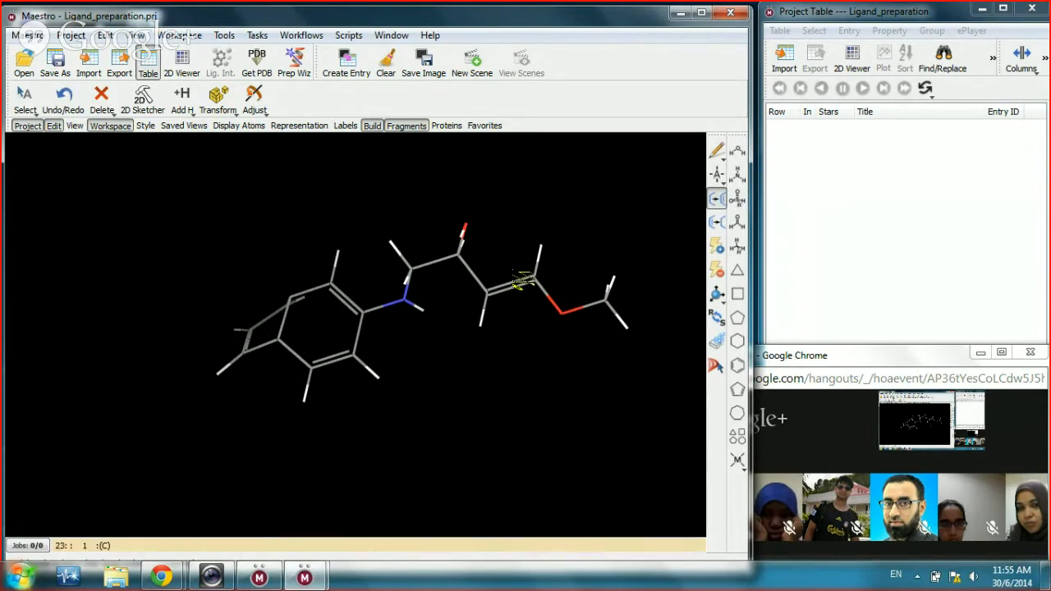
pyautogui.click(513, 289)
pyautogui.moveTo(535, 364); pyautogui.dragTo(518, 399)
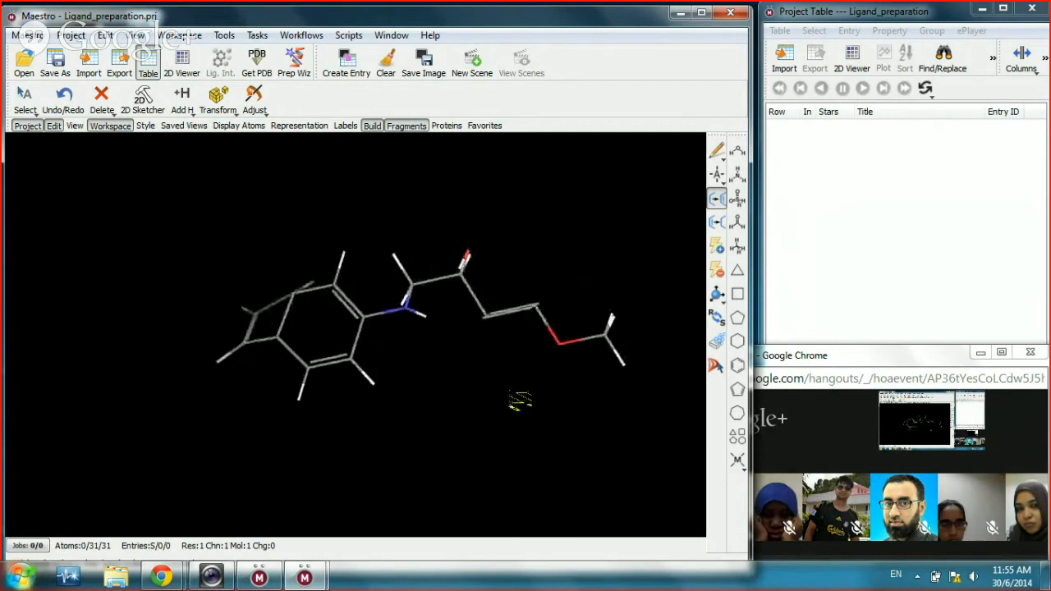
pyautogui.scroll(3, 526, 394)
pyautogui.moveTo(599, 367); pyautogui.dragTo(500, 331)
pyautogui.scroll(-3, 552, 327)
pyautogui.scroll(3, 551, 314)
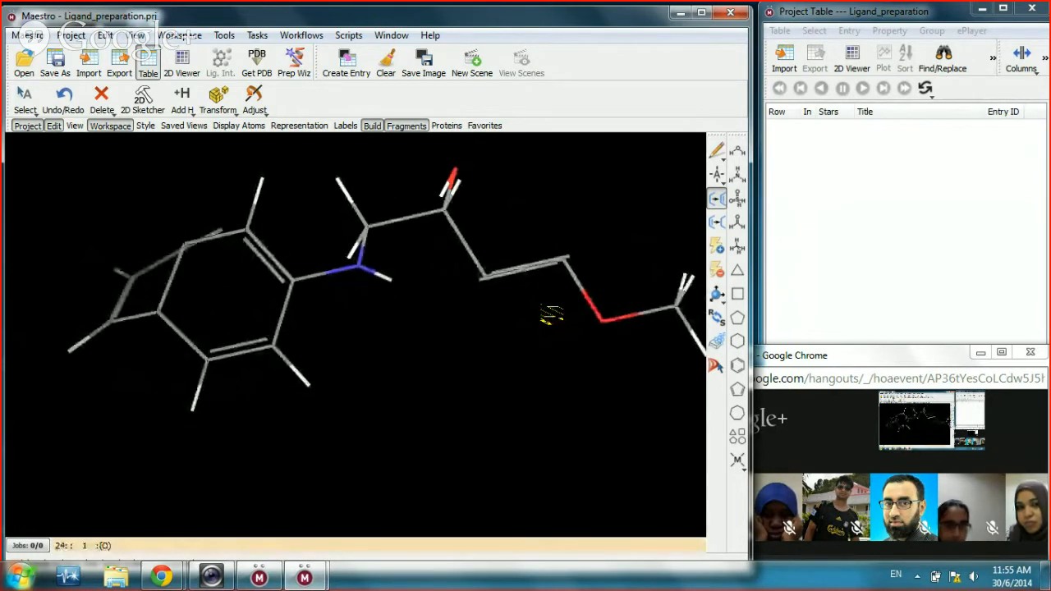
pyautogui.scroll(-3, 550, 314)
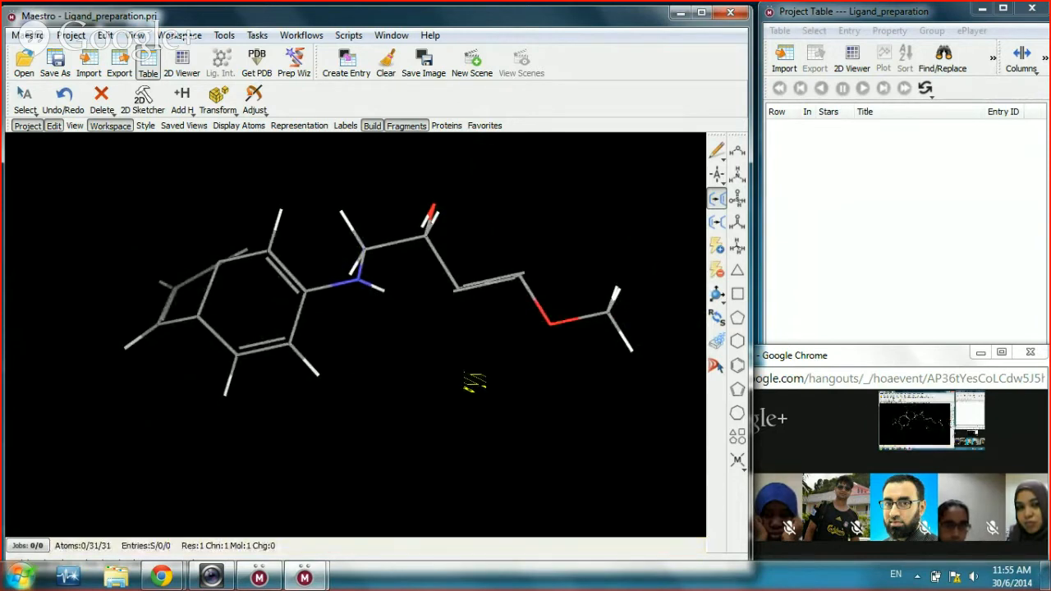
pyautogui.click(716, 195)
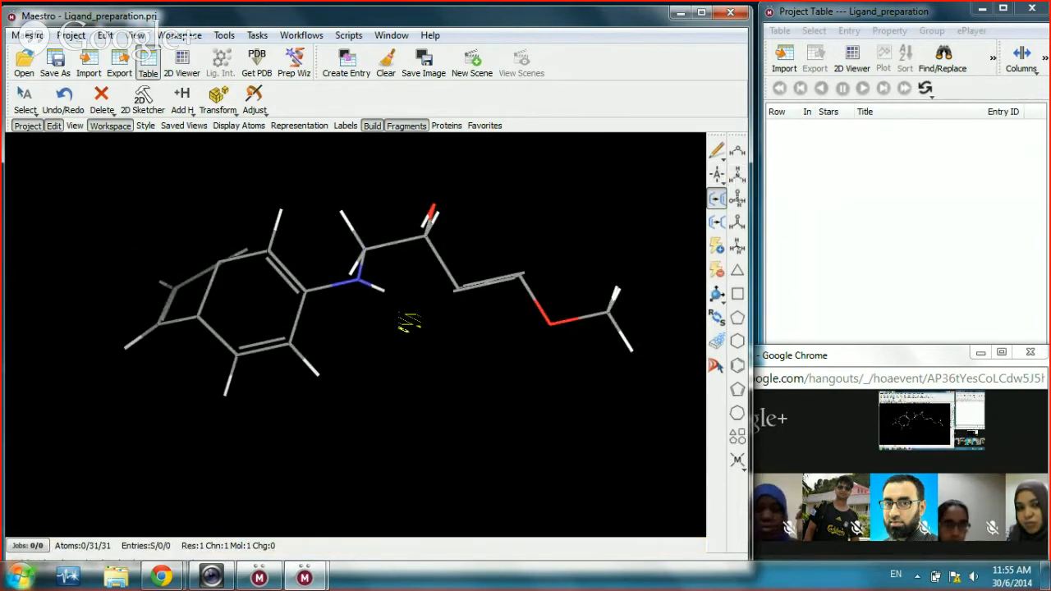
pyautogui.moveTo(405, 321); pyautogui.dragTo(436, 347)
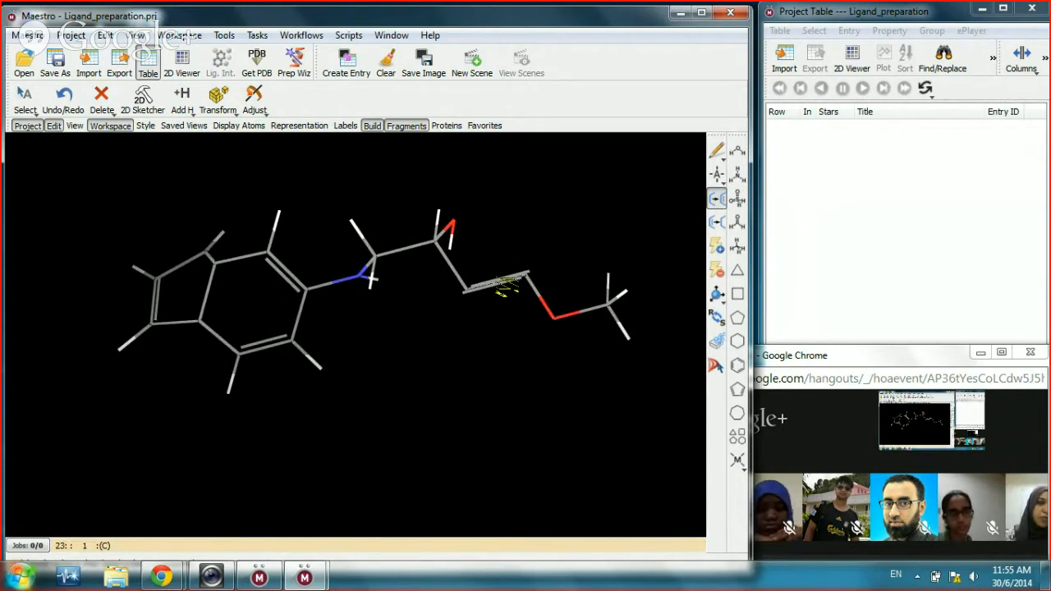
pyautogui.click(717, 222)
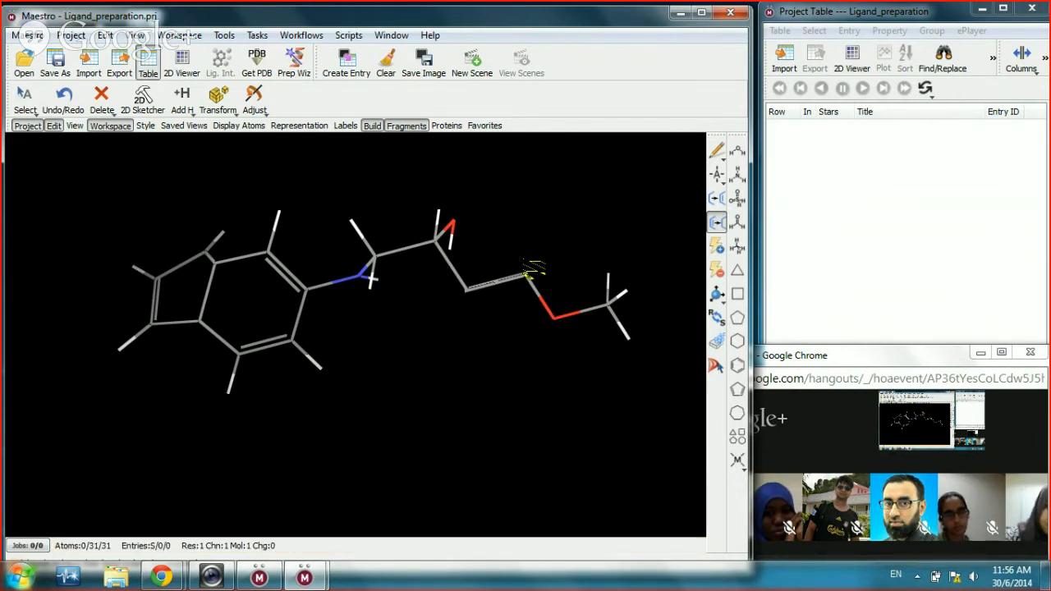
# Step: Add a hydrogen to each carbon of the chain triple bond
pyautogui.click(185, 106)
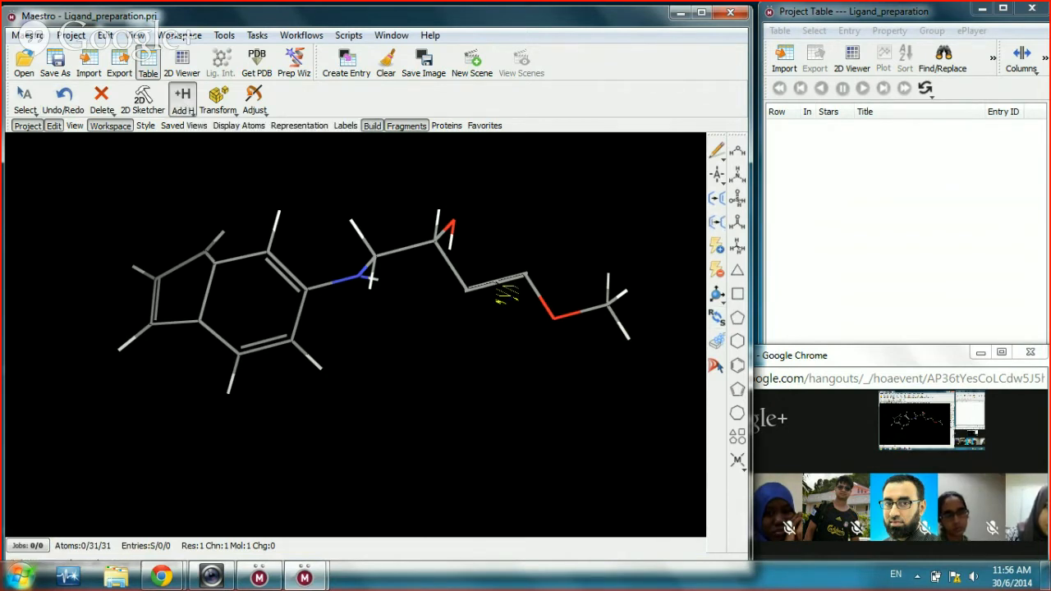
pyautogui.click(530, 282)
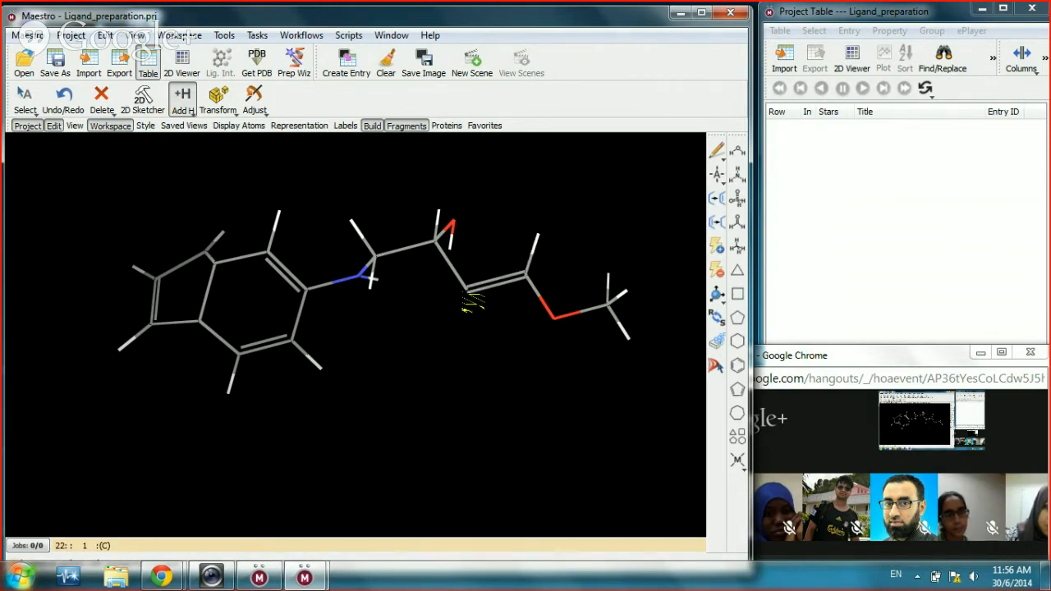
pyautogui.click(466, 291)
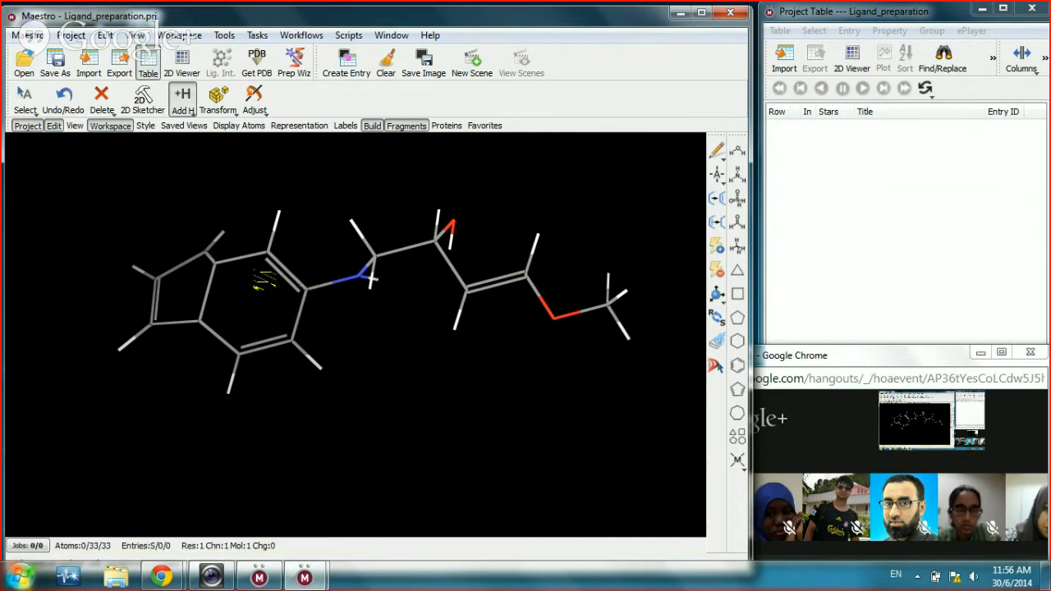
# Step: Box-add hydrogens across the molecule, then undo the extra fused-ring hydrogens, leaving 33 atoms
pyautogui.click(182, 100)
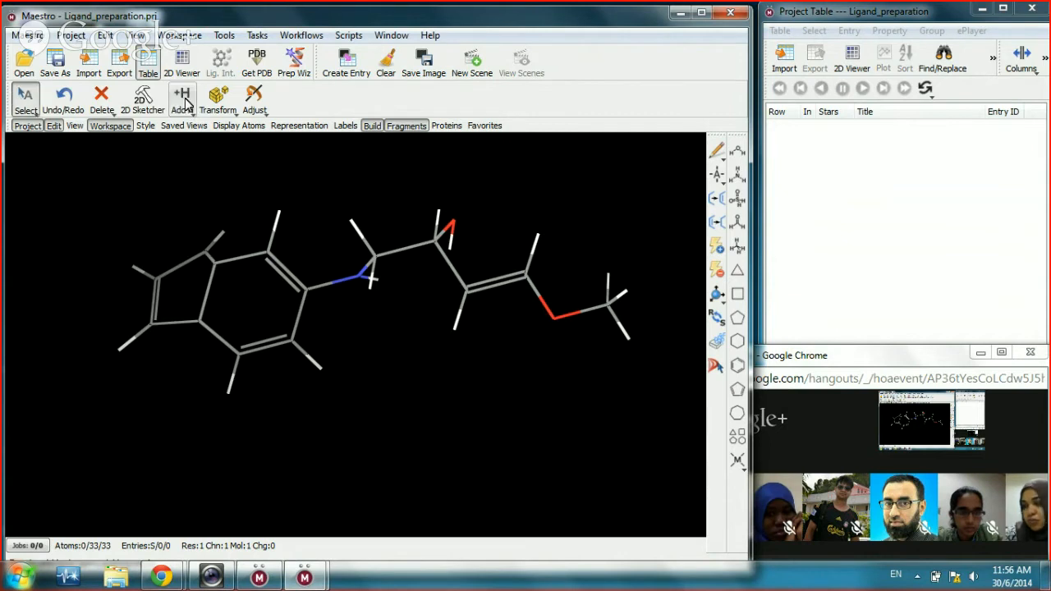
pyautogui.click(184, 102)
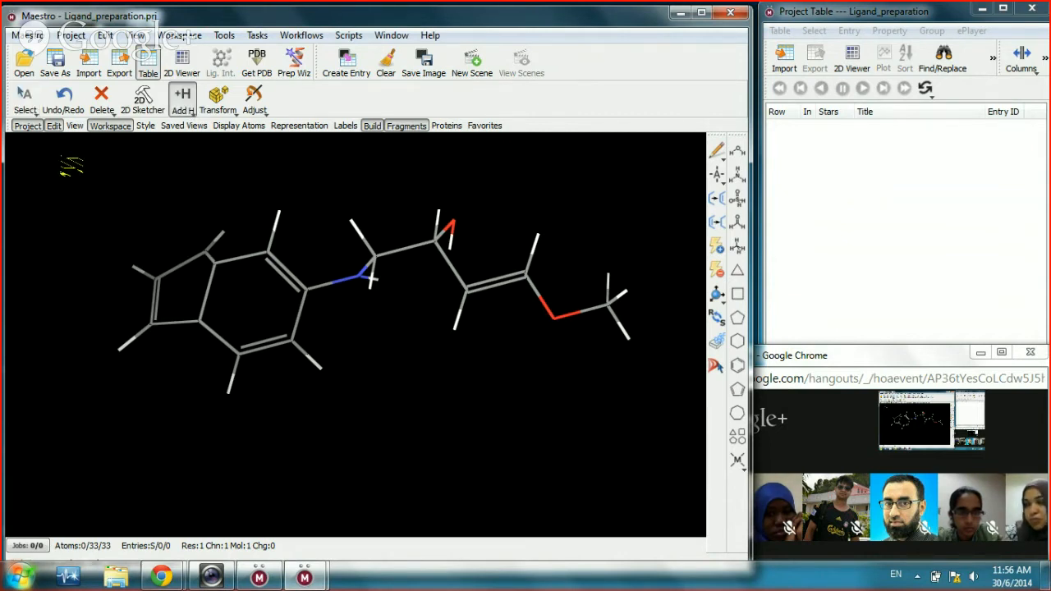
pyautogui.moveTo(65, 160); pyautogui.dragTo(268, 429)
pyautogui.moveTo(655, 443); pyautogui.dragTo(684, 442)
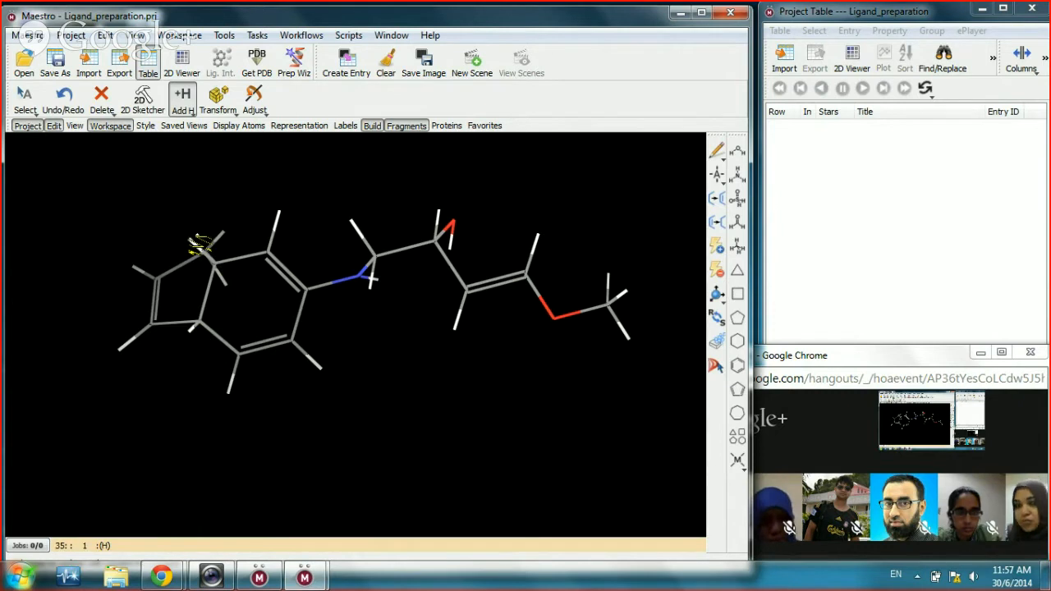
pyautogui.hotkey('ctrl', 'z')
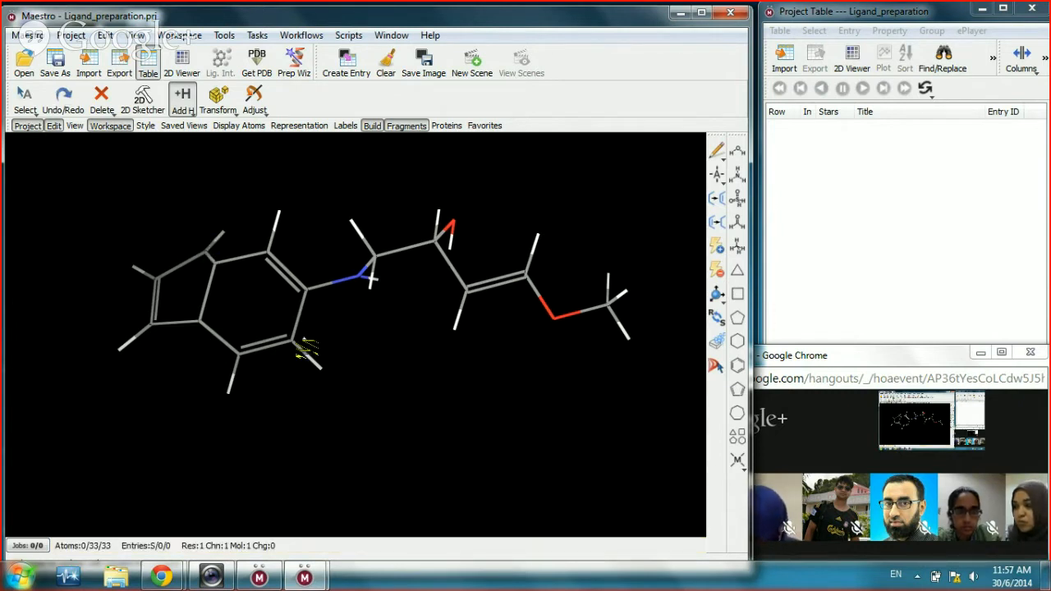
pyautogui.moveTo(386, 356); pyautogui.dragTo(423, 377)
pyautogui.scroll(2, 424, 377)
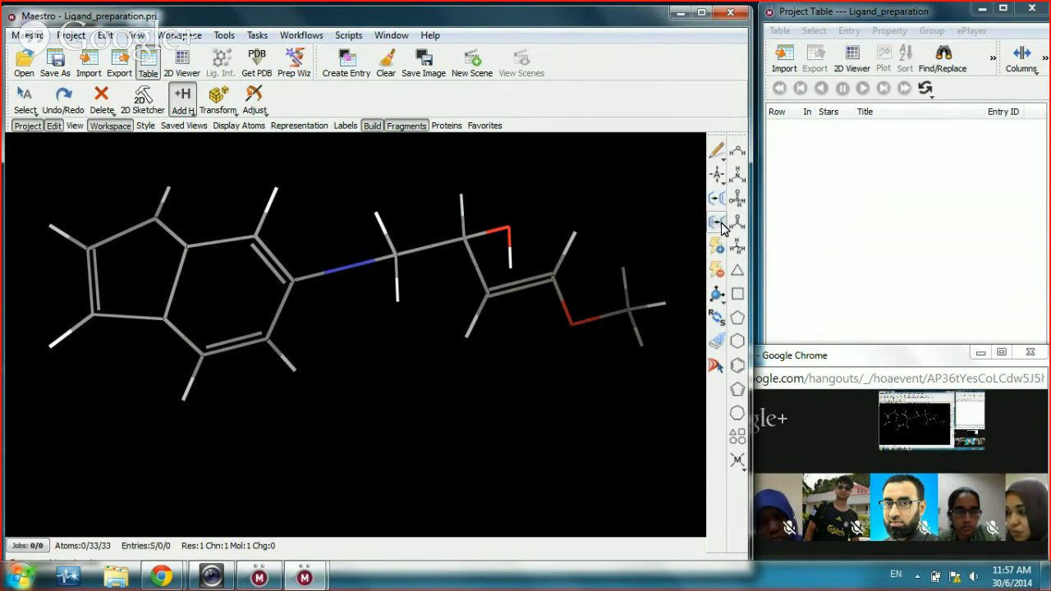
# Step: Toggle the chain bond to a triple bond and back to a double bond
pyautogui.click(717, 197)
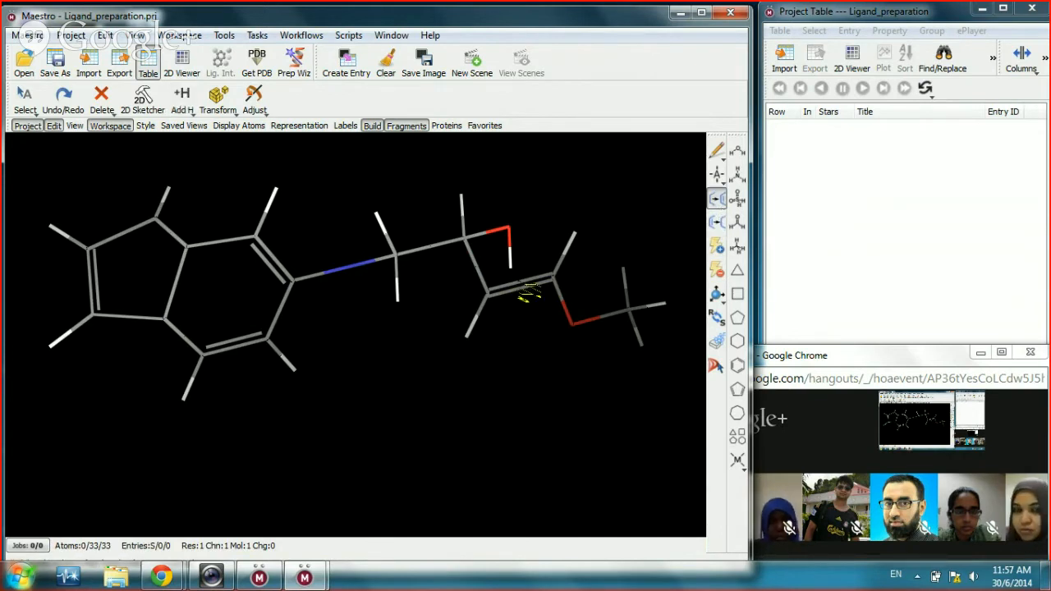
pyautogui.click(521, 288)
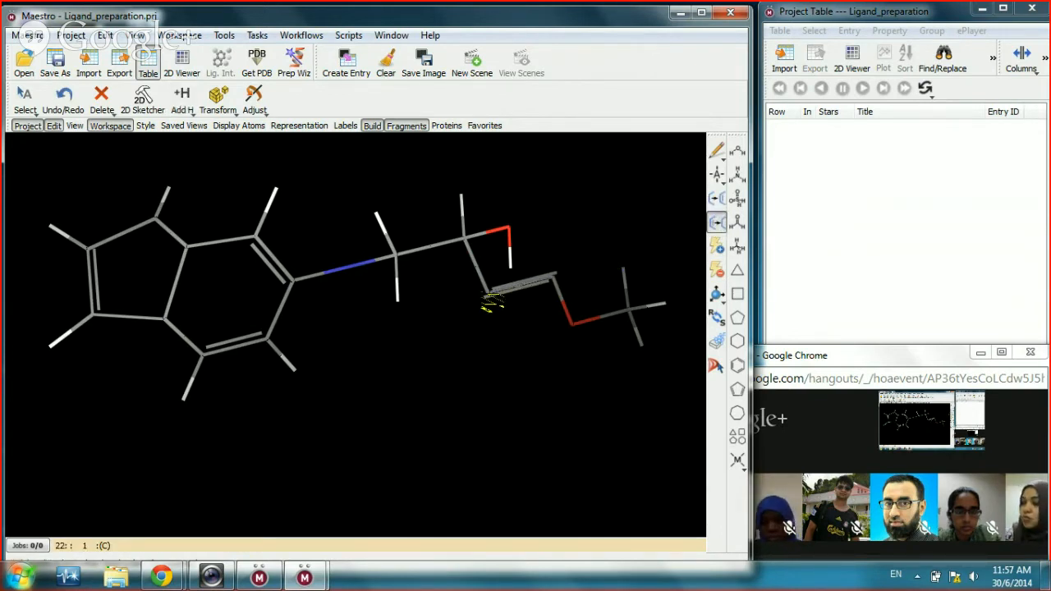
pyautogui.click(505, 289)
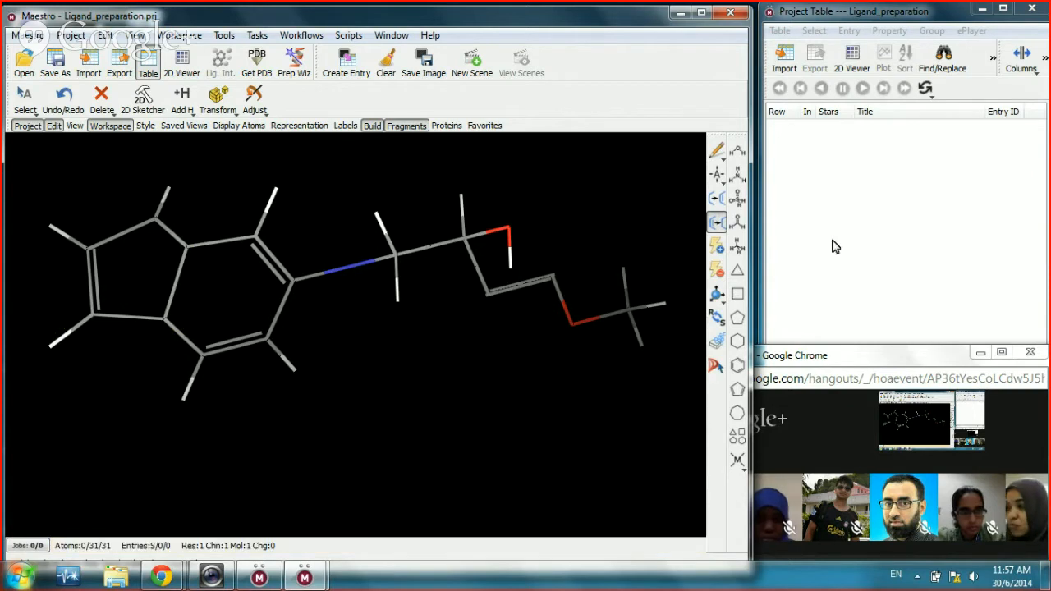
# Step: Add hydrogens to the whole boxed molecule and clean up its geometry, giving 36 atoms
pyautogui.scroll(-3, 253, 206)
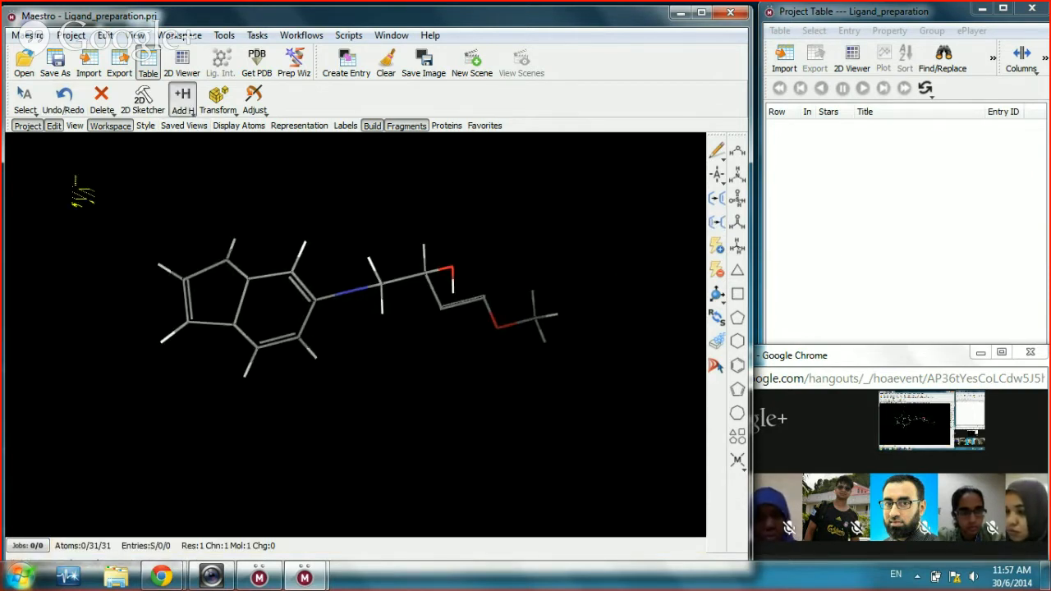
pyautogui.moveTo(75, 175); pyautogui.dragTo(633, 452)
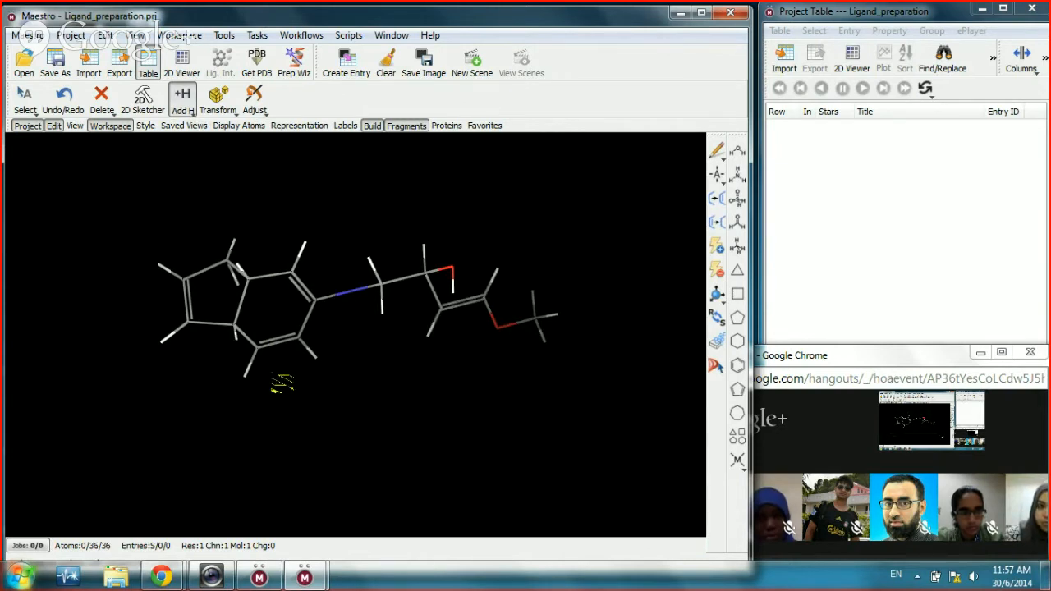
pyautogui.click(230, 274)
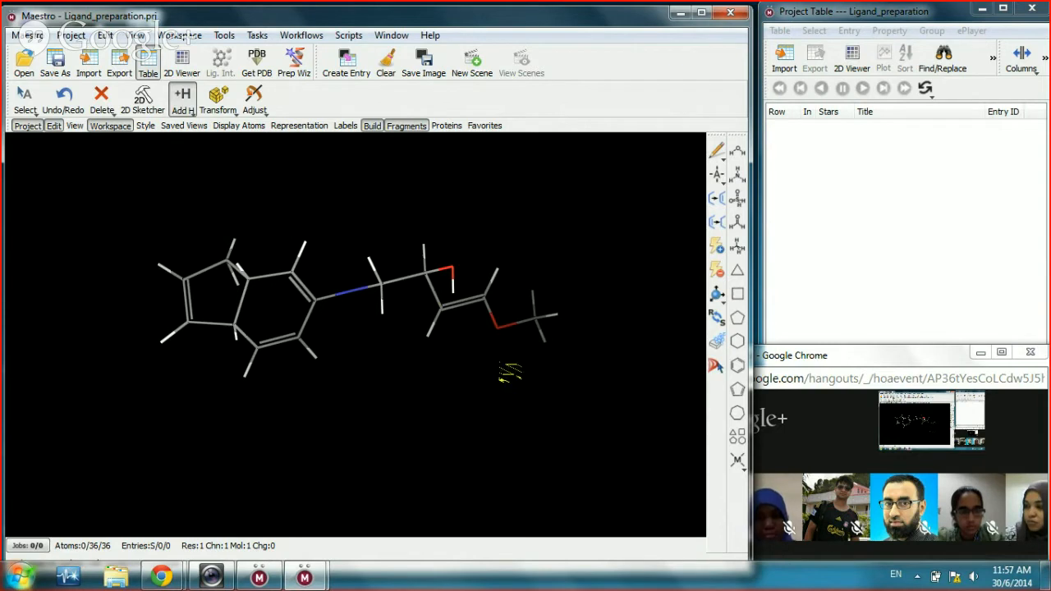
pyautogui.moveTo(476, 419); pyautogui.dragTo(471, 361)
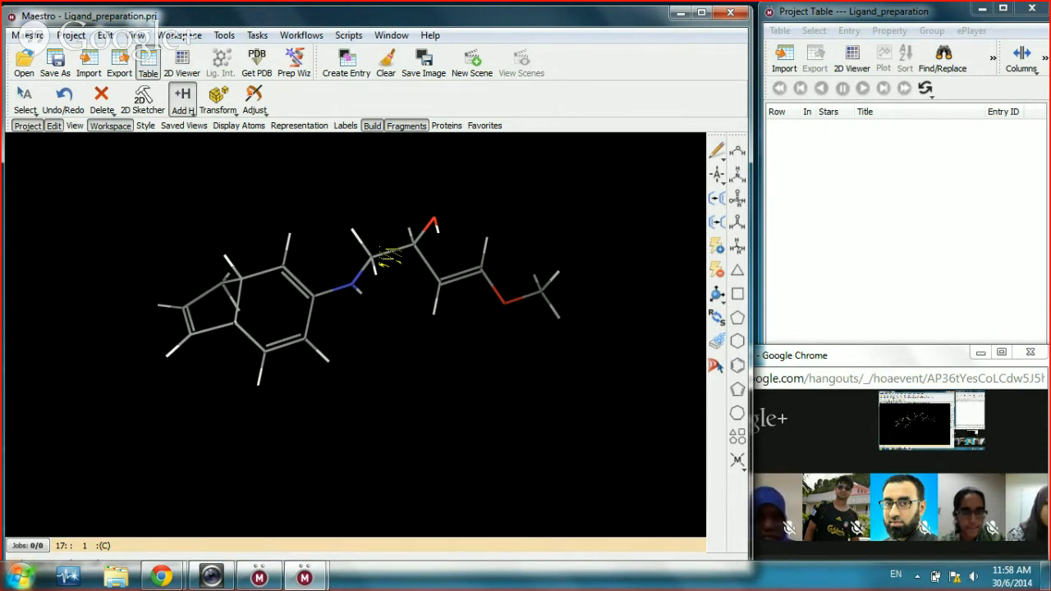
pyautogui.click(717, 344)
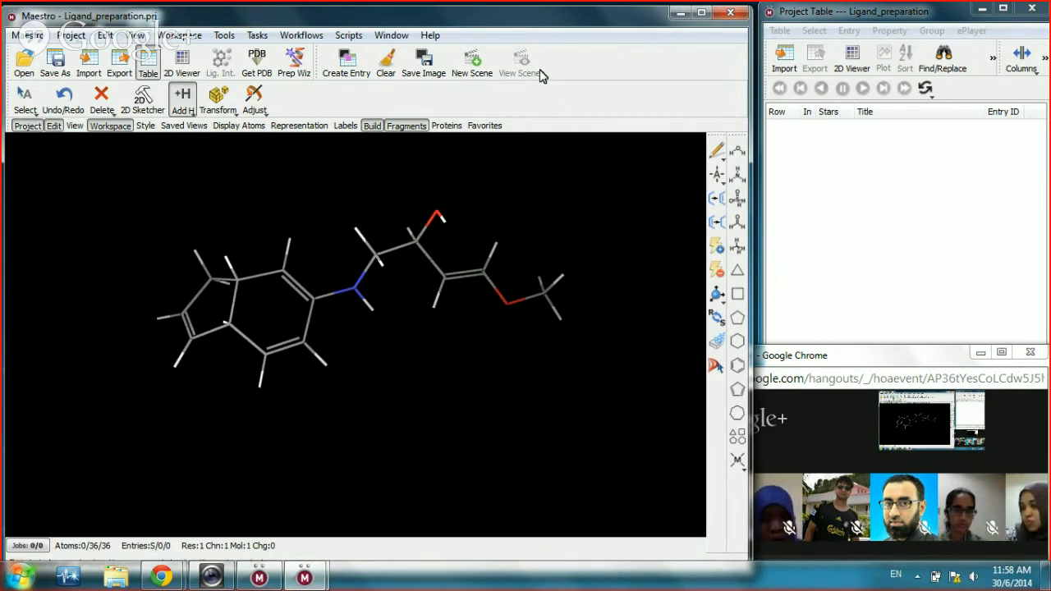
# Step: Create a project entry from all atoms, titled 'substitited phenyl moiety'
pyautogui.click(347, 71)
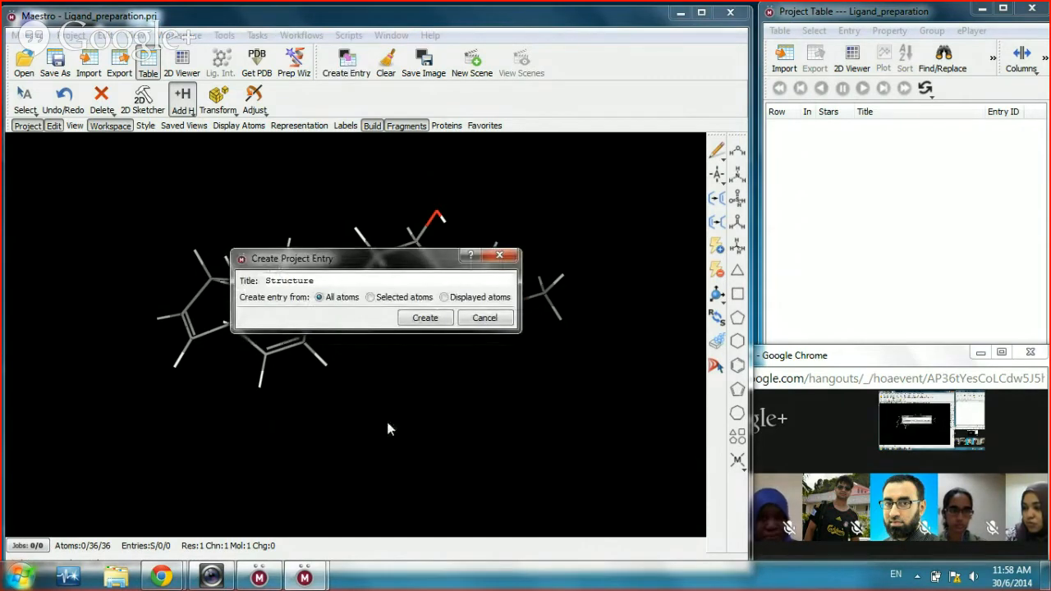
pyautogui.moveTo(320, 280); pyautogui.dragTo(265, 280)
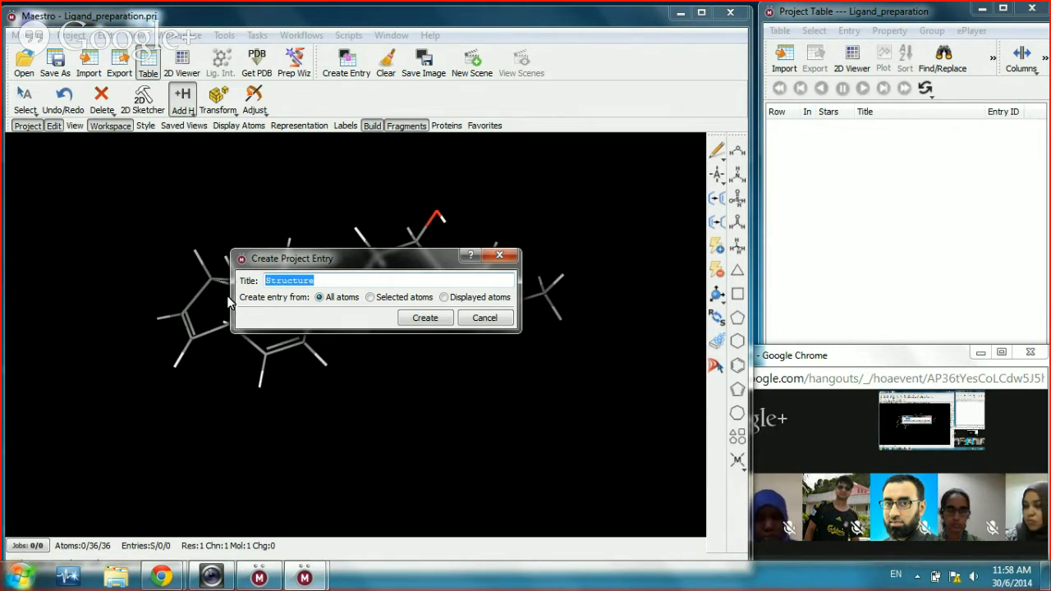
pyautogui.moveTo(370, 261); pyautogui.dragTo(470, 271)
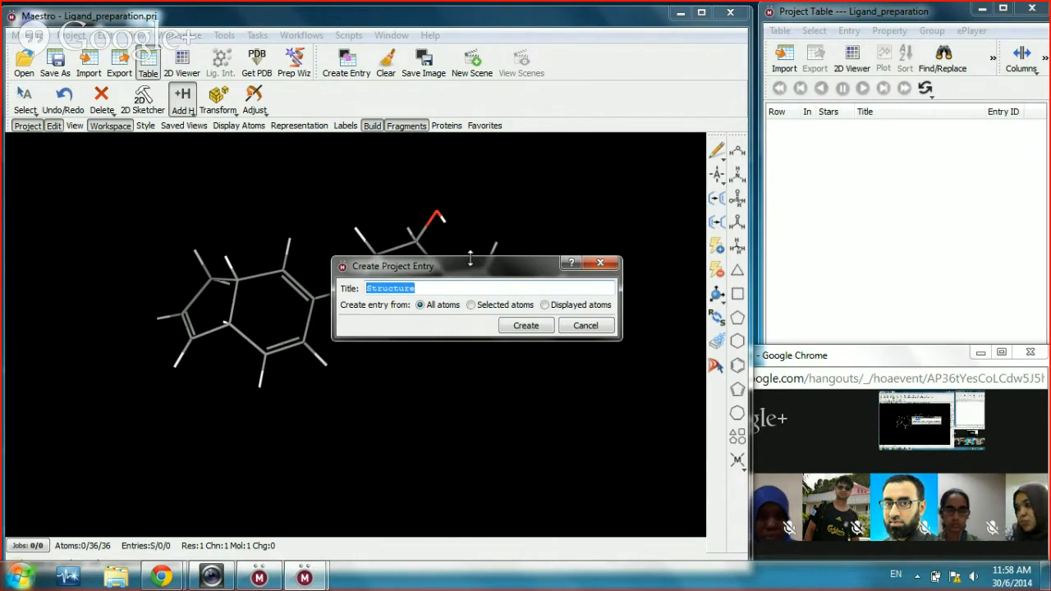
pyautogui.write('a')
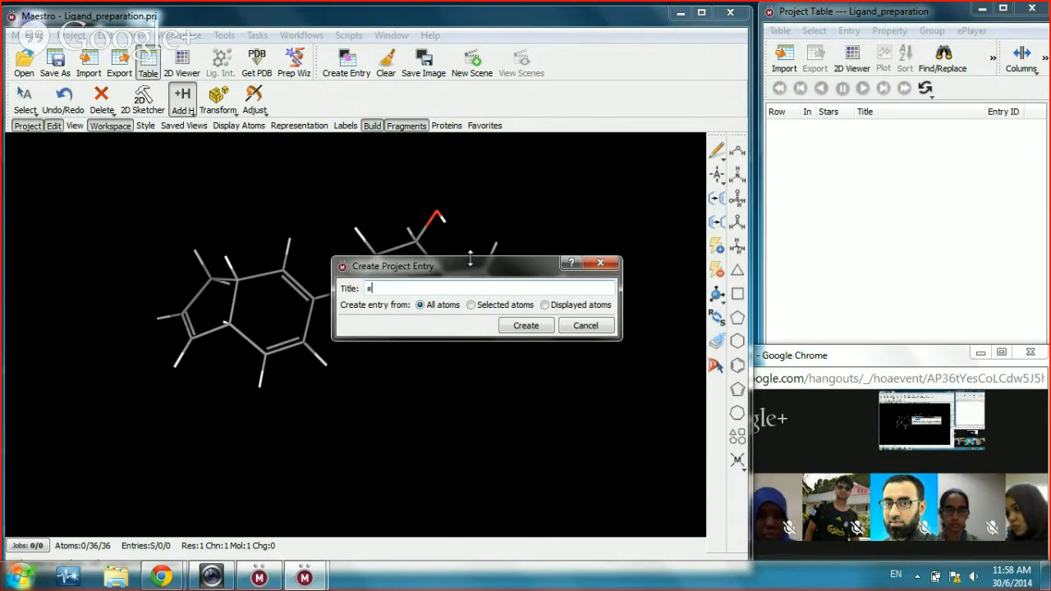
pyautogui.write('ubsti')
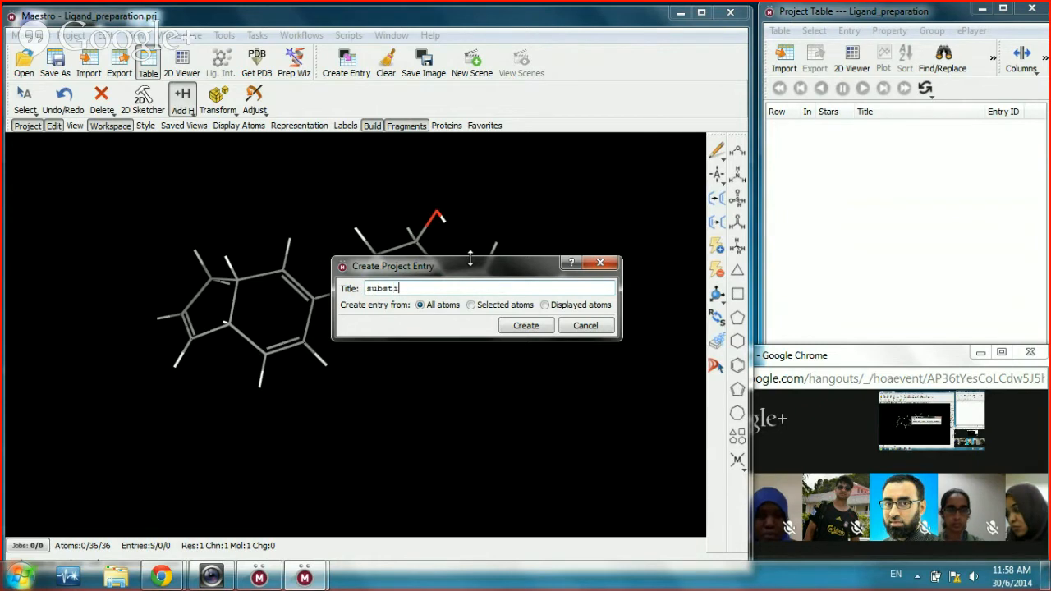
pyautogui.write('tuted p')
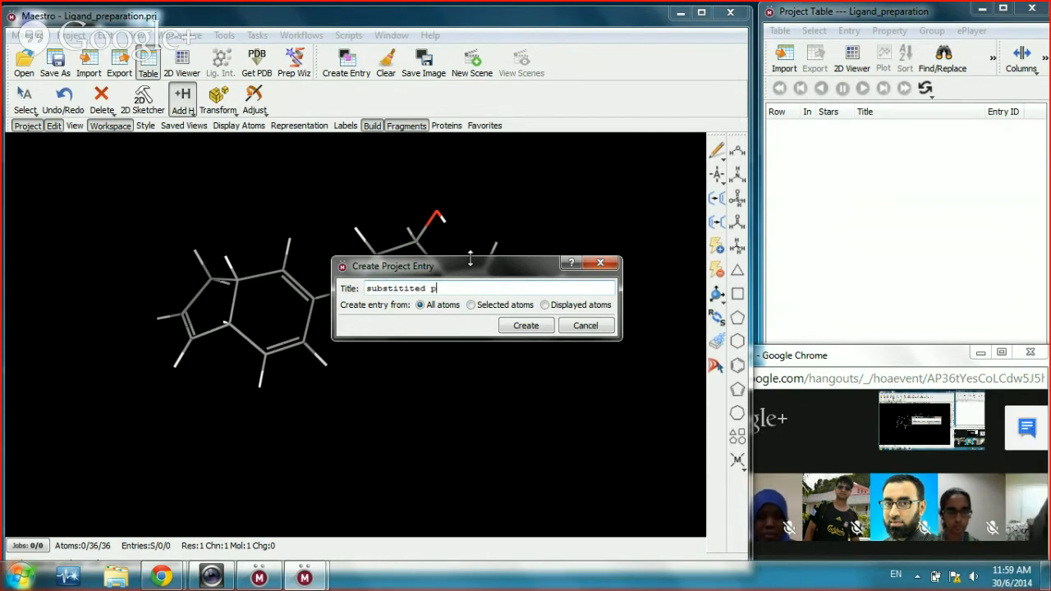
pyautogui.write('heny')
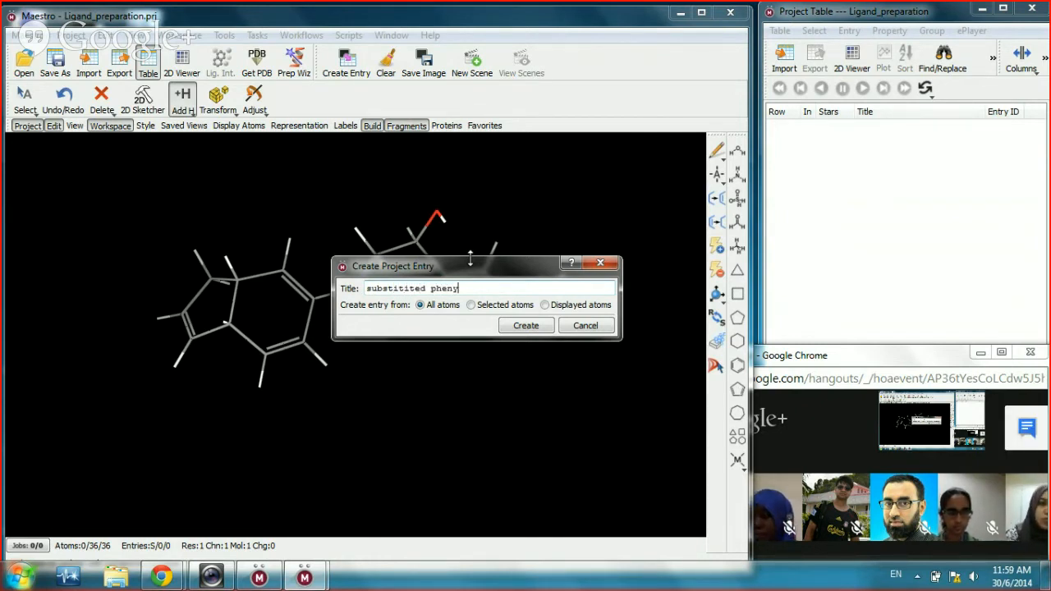
pyautogui.write('l moiety')
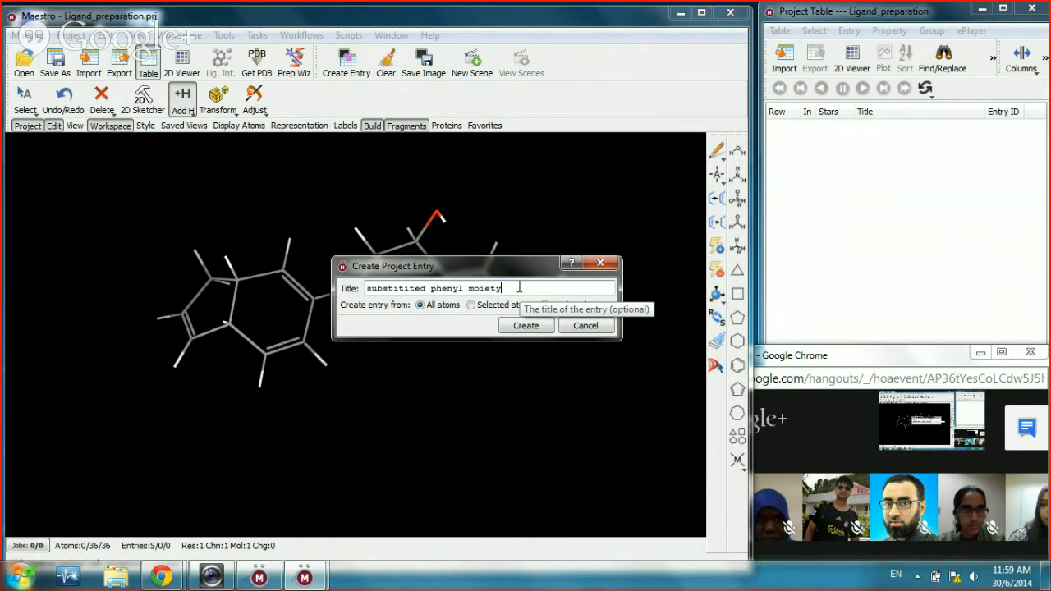
pyautogui.click(1026, 430)
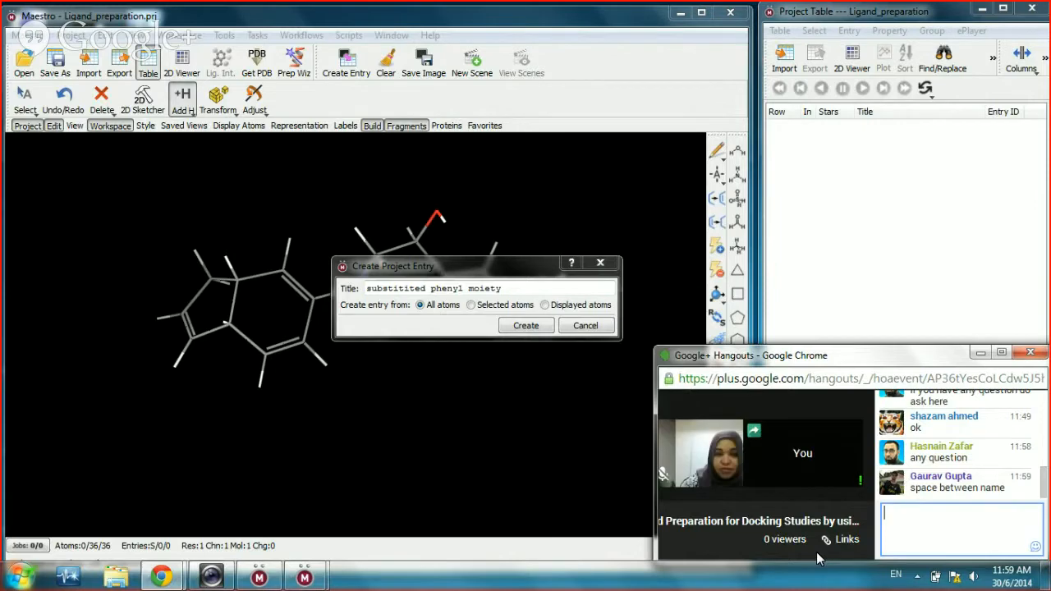
# Step: Make the Hangouts window taller, ready for writing in the group chat
pyautogui.click(817, 553)
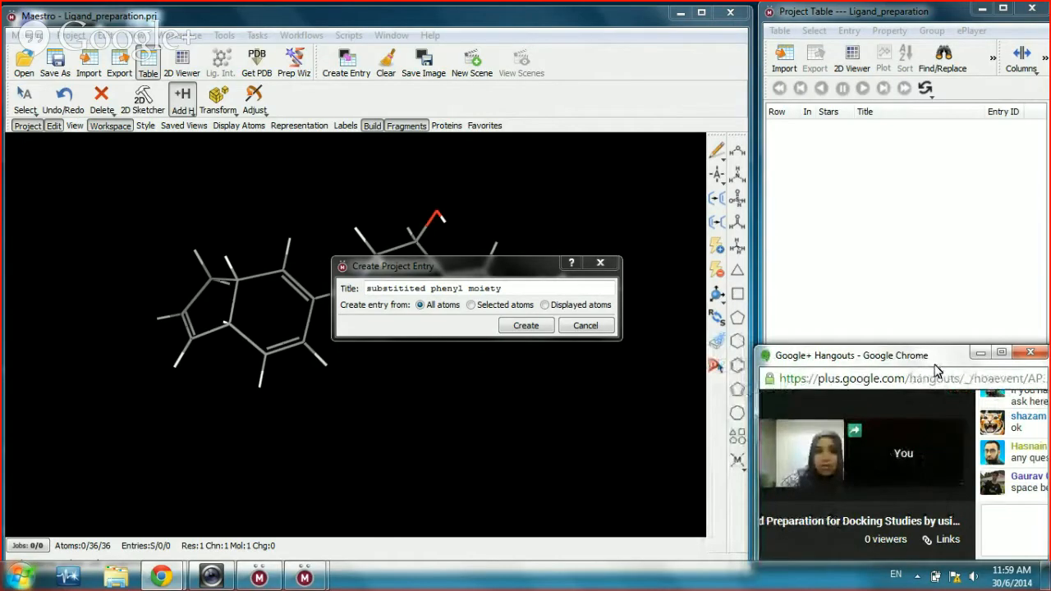
pyautogui.click(1010, 543)
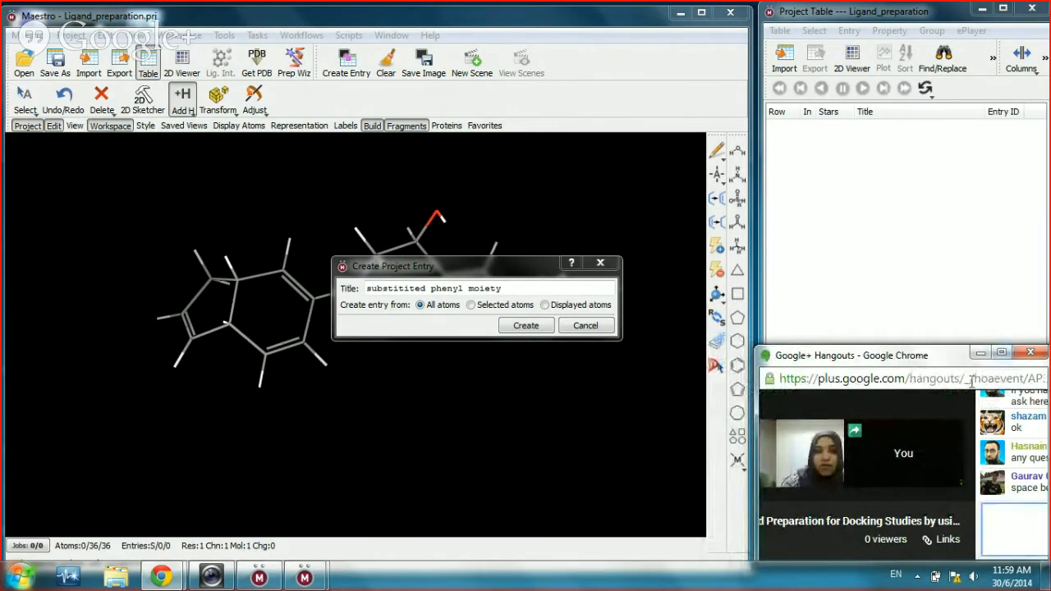
pyautogui.moveTo(954, 346); pyautogui.dragTo(939, 226)
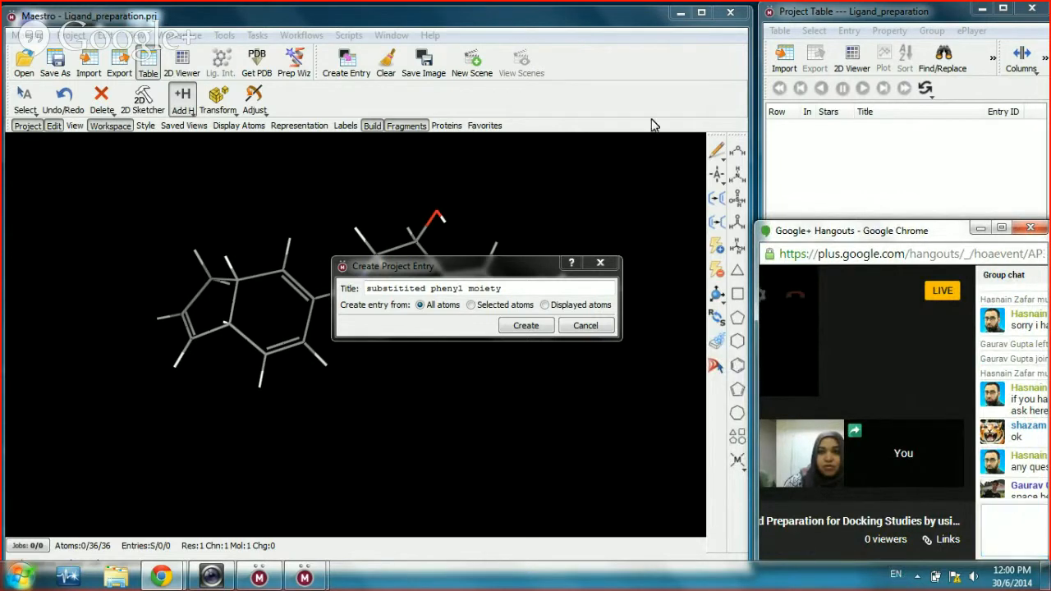
# Step: Replace the spaces in the entry title with underscores: substitited_phenyl_moiety
pyautogui.click(430, 288)
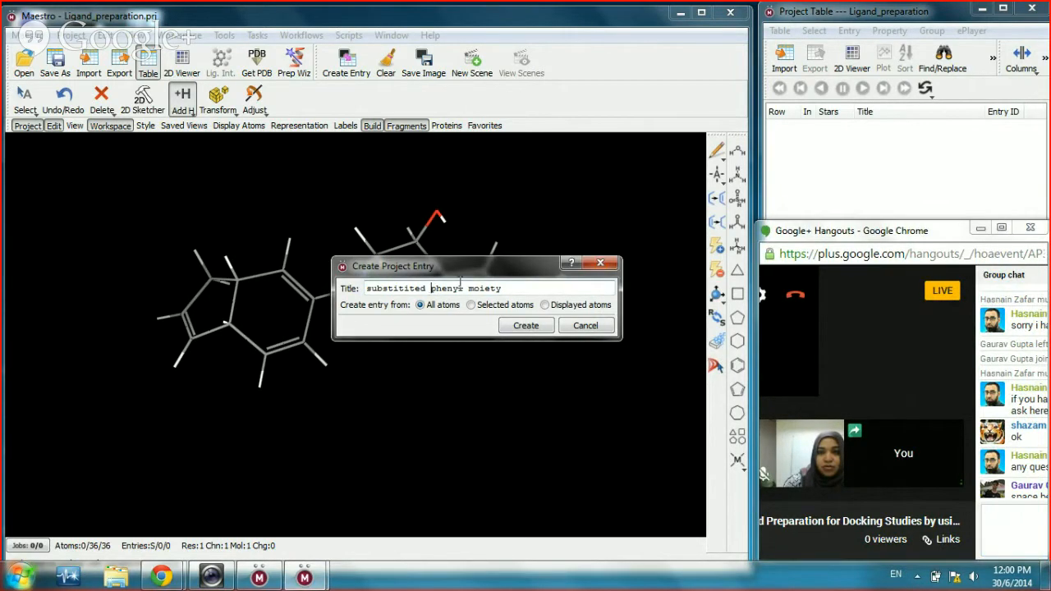
pyautogui.press('BackSpace')
pyautogui.write('_')
pyautogui.write('_')
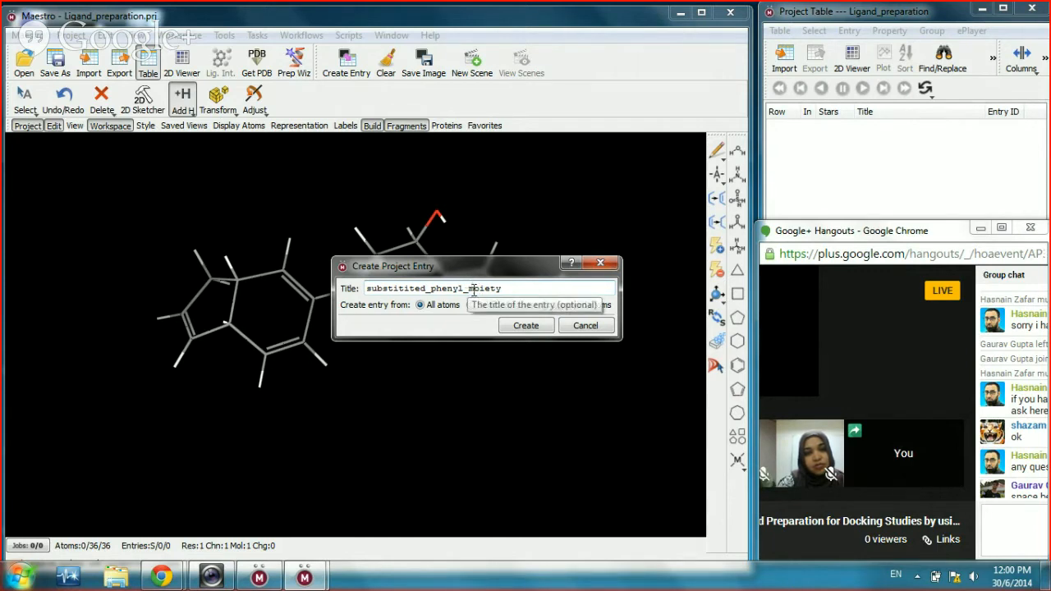
# Step: Create the substitited_phenyl_moiety entry, then shrink the Project Table to uncover Hangouts
pyautogui.click(525, 326)
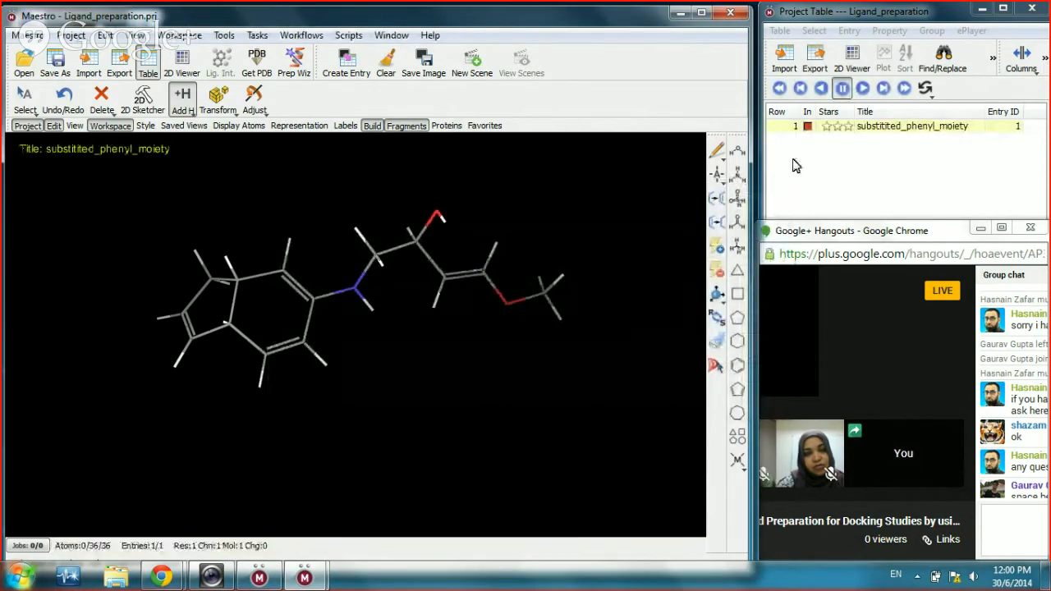
pyautogui.click(846, 171)
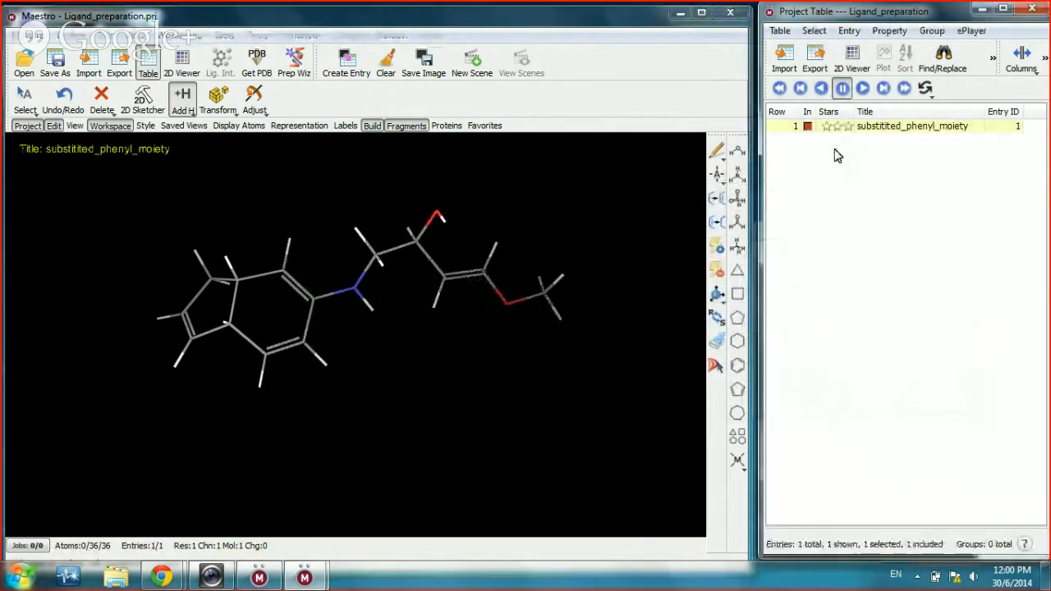
pyautogui.moveTo(891, 557); pyautogui.dragTo(861, 173)
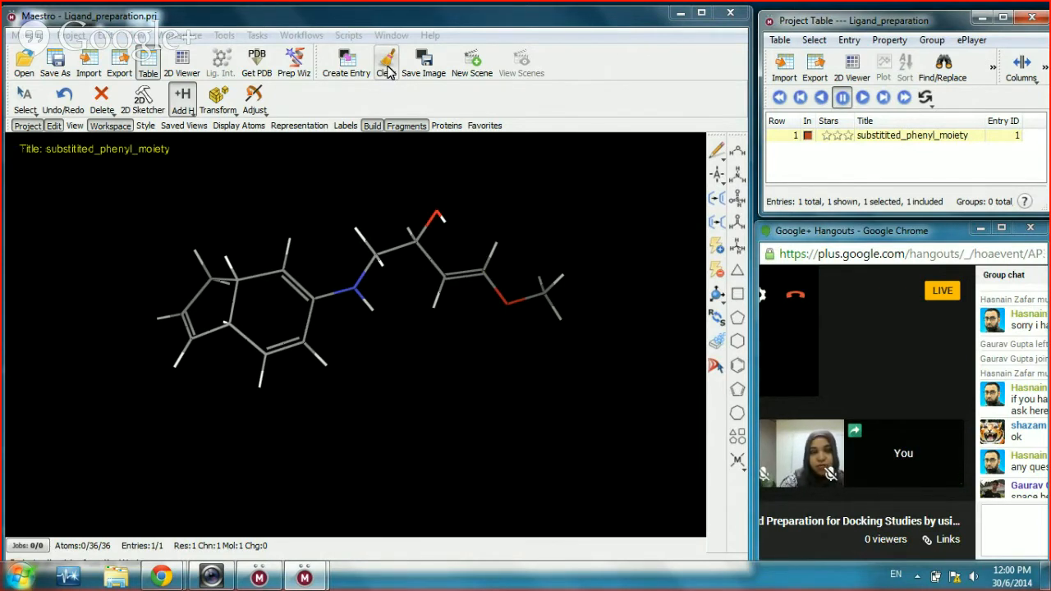
pyautogui.click(387, 72)
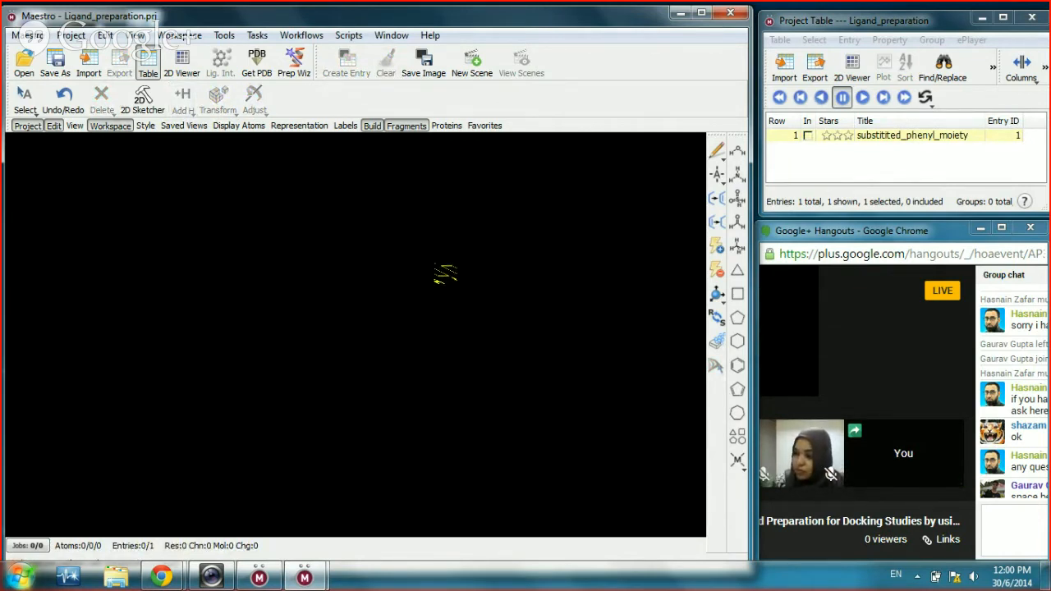
pyautogui.click(909, 163)
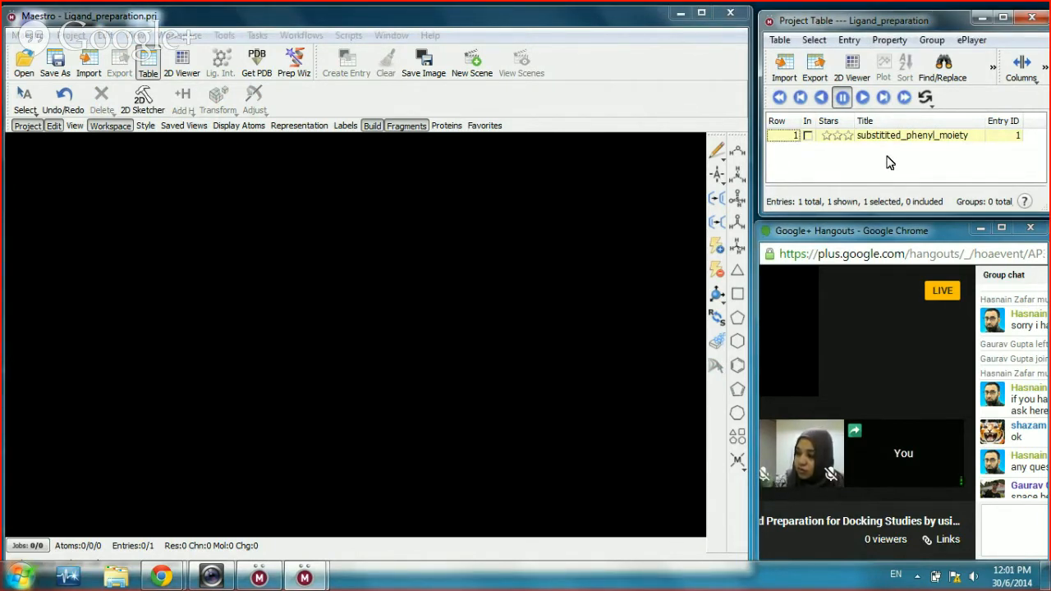
pyautogui.click(808, 136)
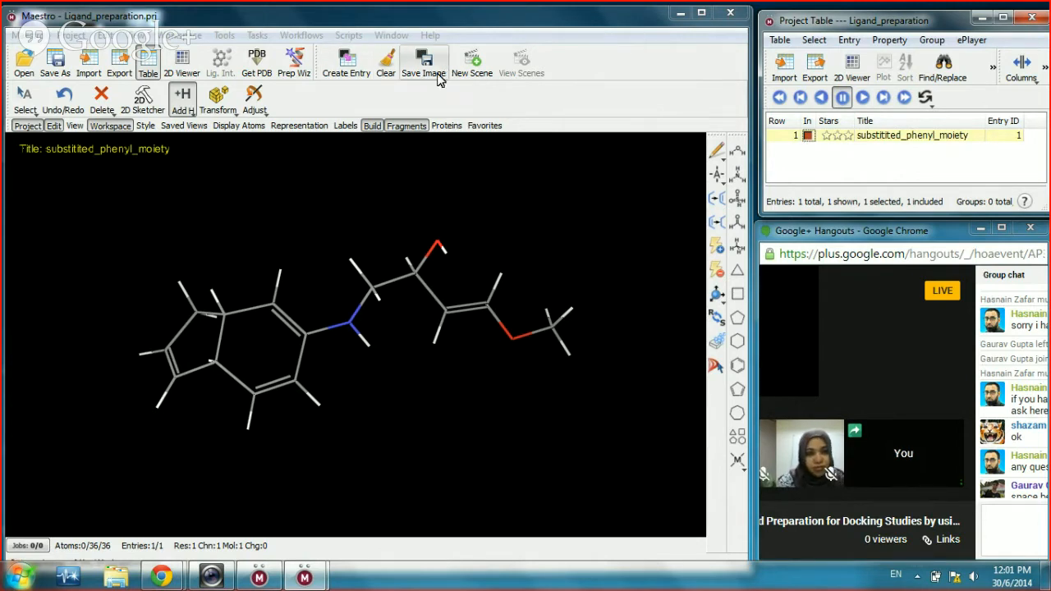
pyautogui.click(386, 70)
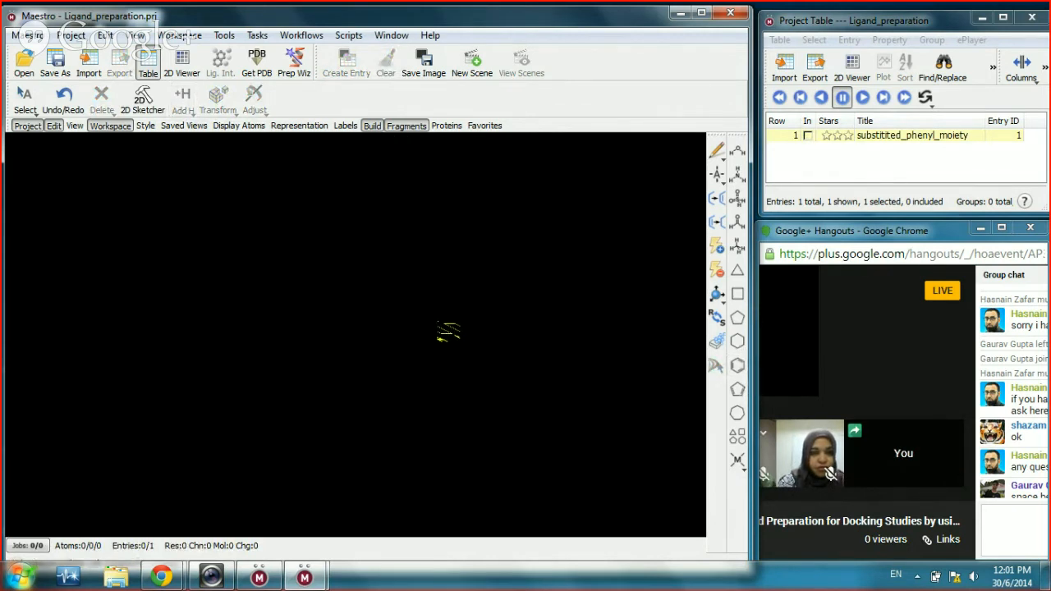
pyautogui.click(808, 137)
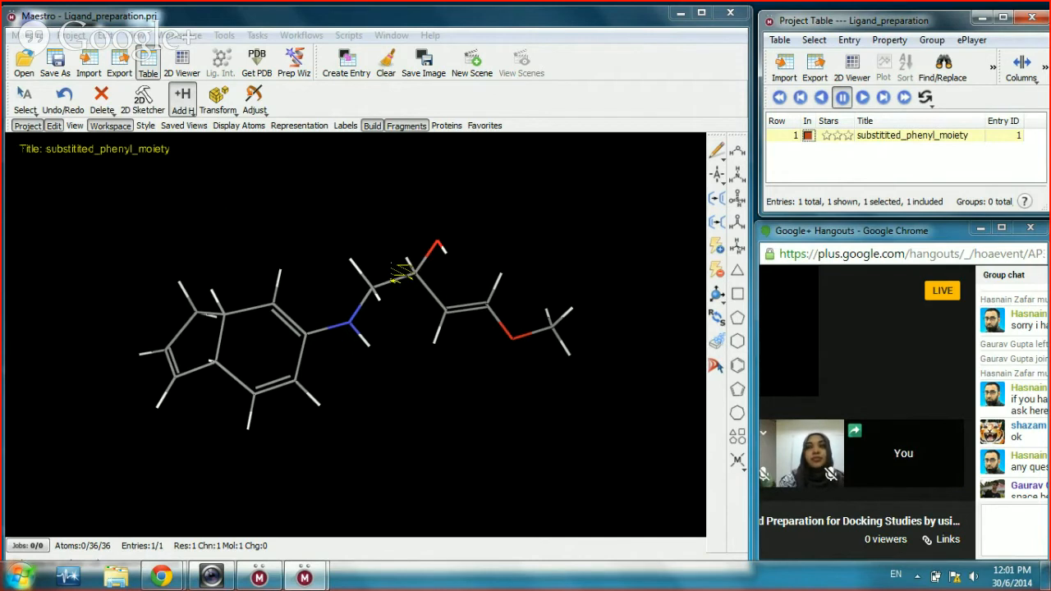
# Step: Add a new entry titled Structure_2 by appending _2 to the default title Structure
pyautogui.click(349, 65)
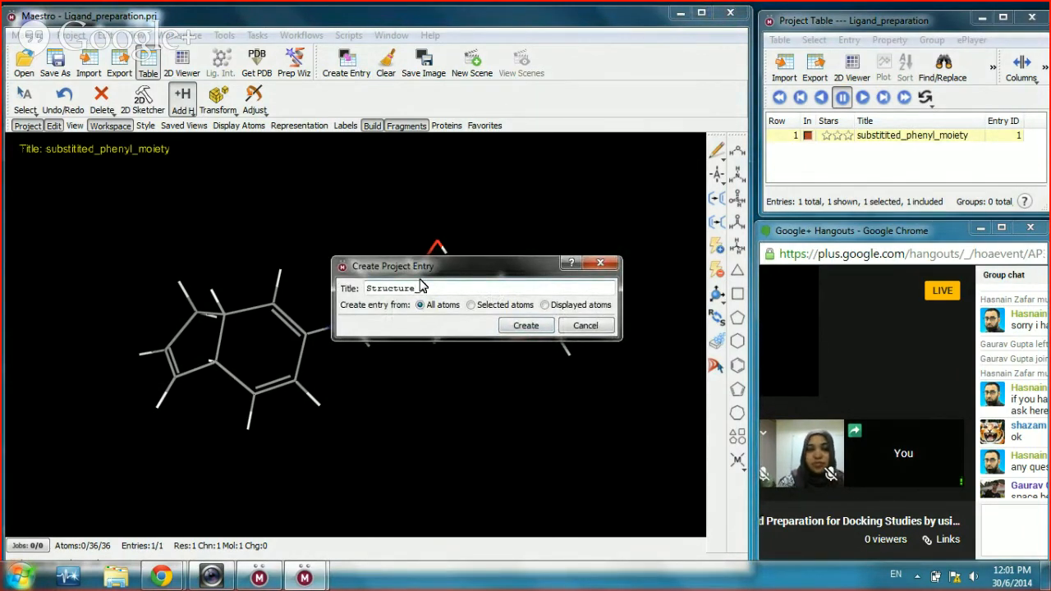
pyautogui.write('_2')
pyautogui.click(526, 327)
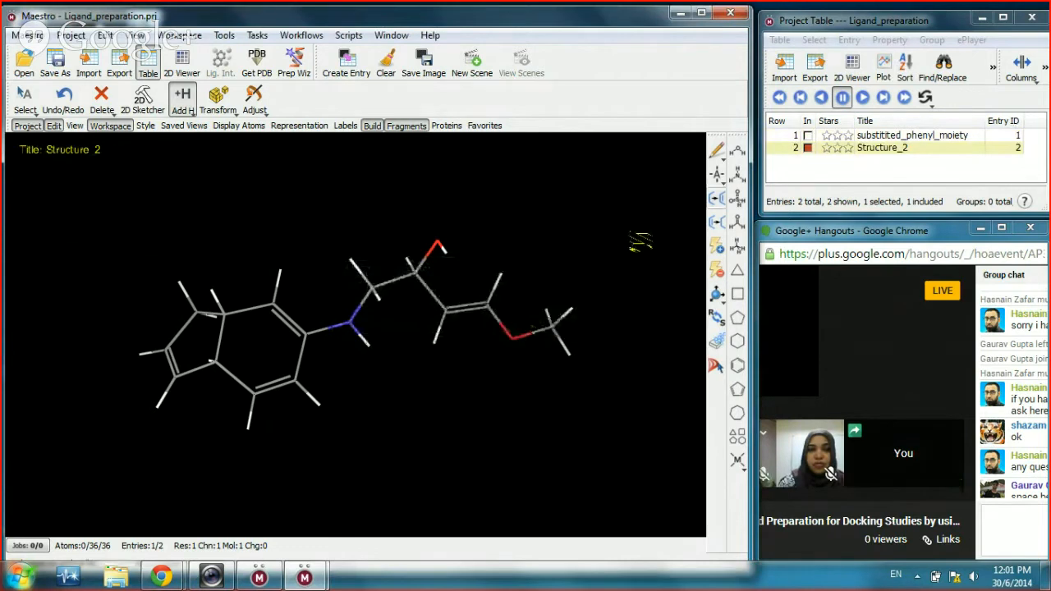
pyautogui.click(872, 173)
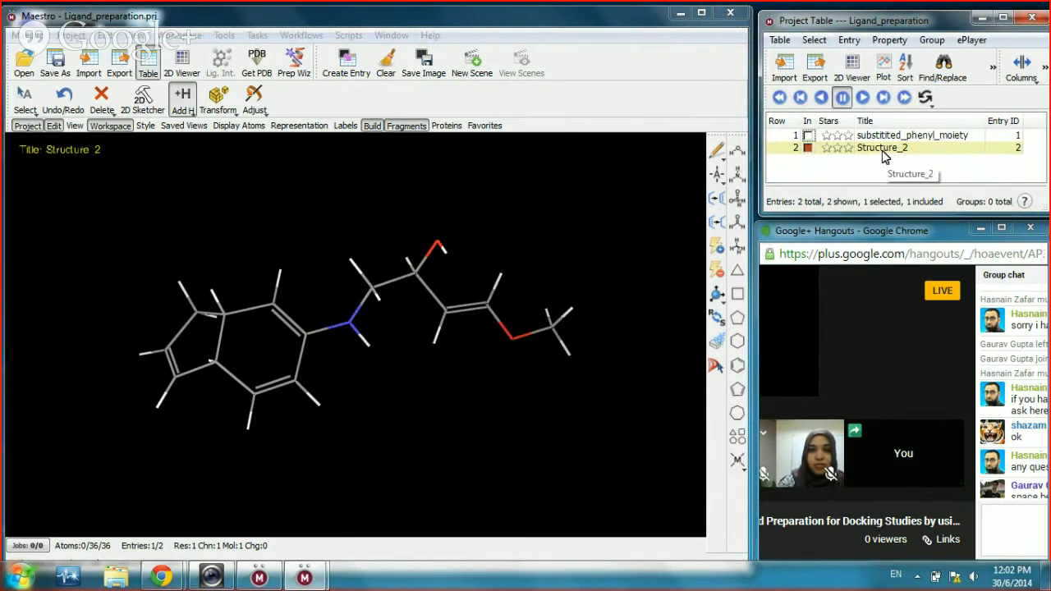
pyautogui.click(808, 137)
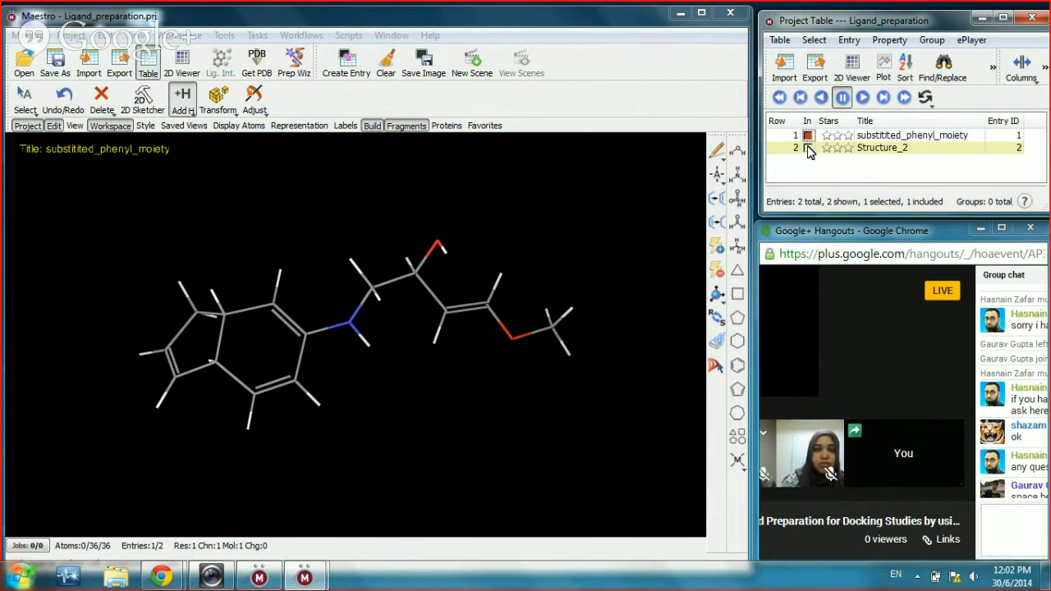
pyautogui.click(808, 149)
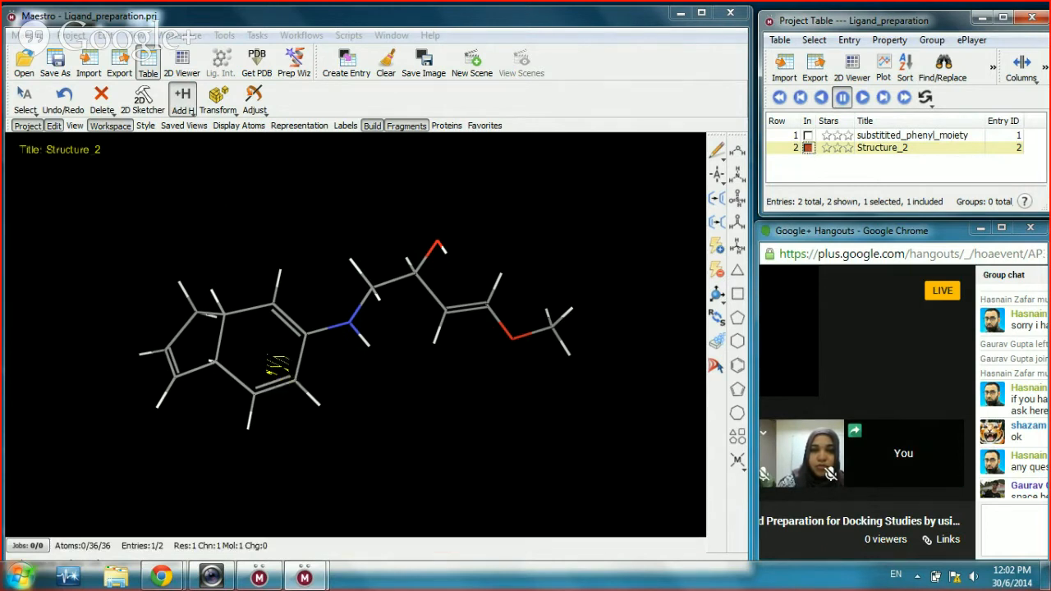
pyautogui.scroll(-2, 358, 378)
pyautogui.moveTo(358, 378); pyautogui.dragTo(382, 401)
pyautogui.scroll(4, 384, 401)
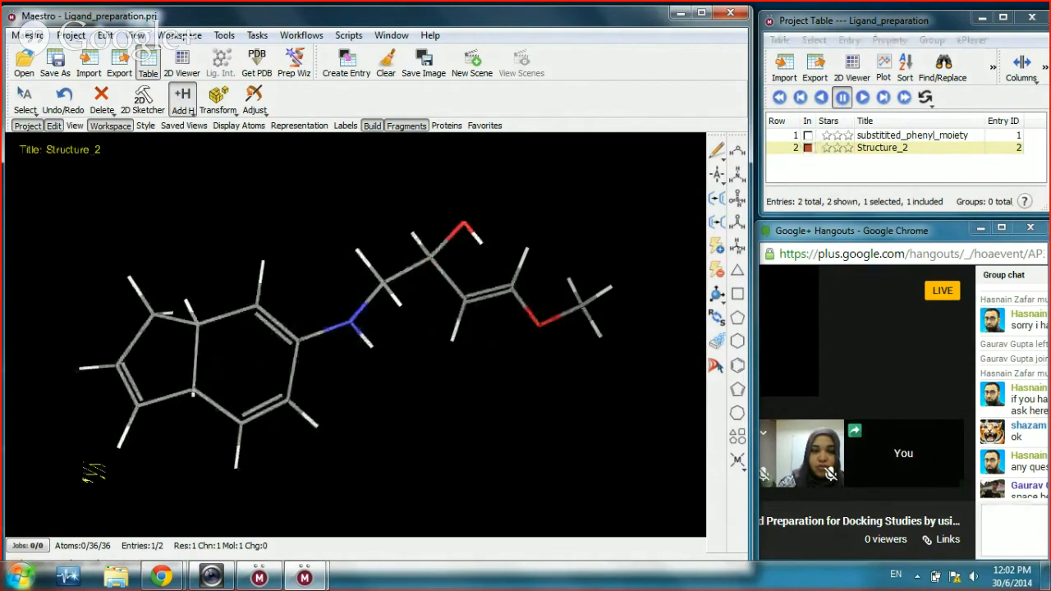
# Step: Replace the lower-left hydrogen on the five-membered ring with an NH2 group
pyautogui.click(737, 176)
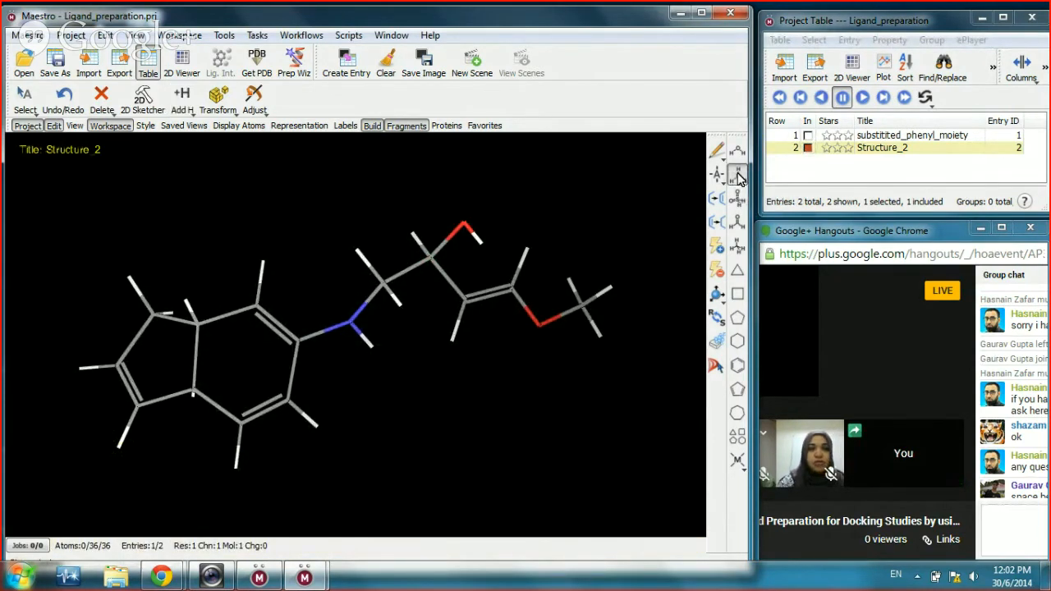
pyautogui.click(121, 452)
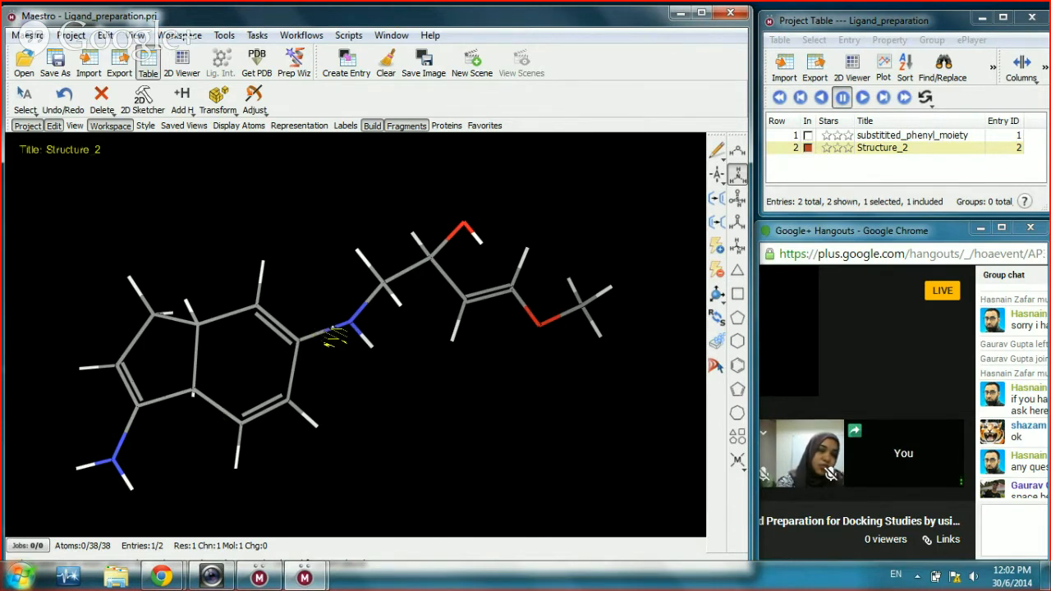
pyautogui.scroll(-1, 328, 331)
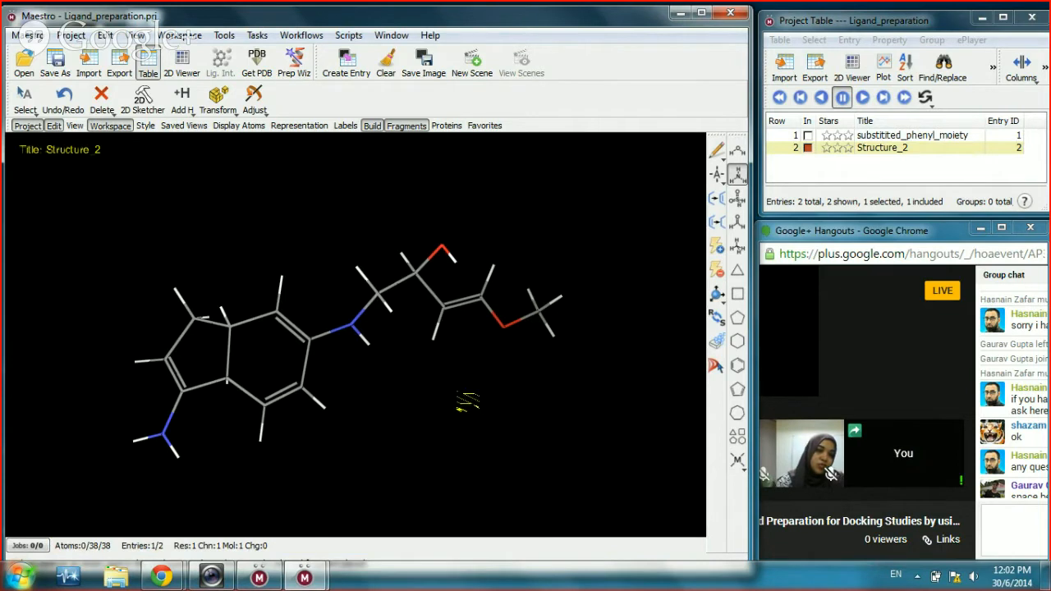
# Step: Clean up Structure_2's geometry twice, then overlay it with substitited_phenyl_moiety in the workspace
pyautogui.click(715, 342)
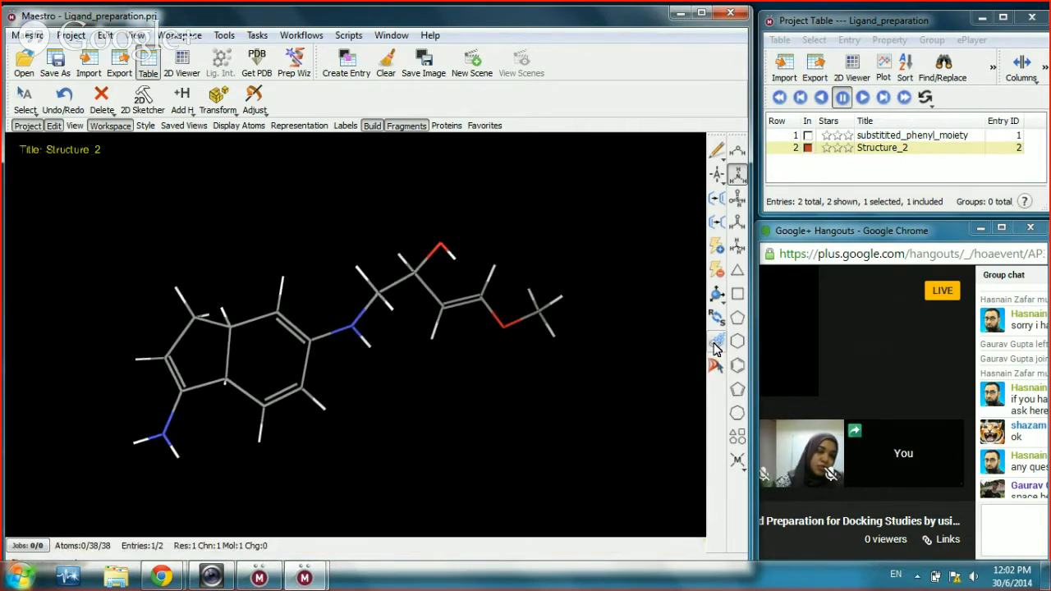
pyautogui.click(715, 342)
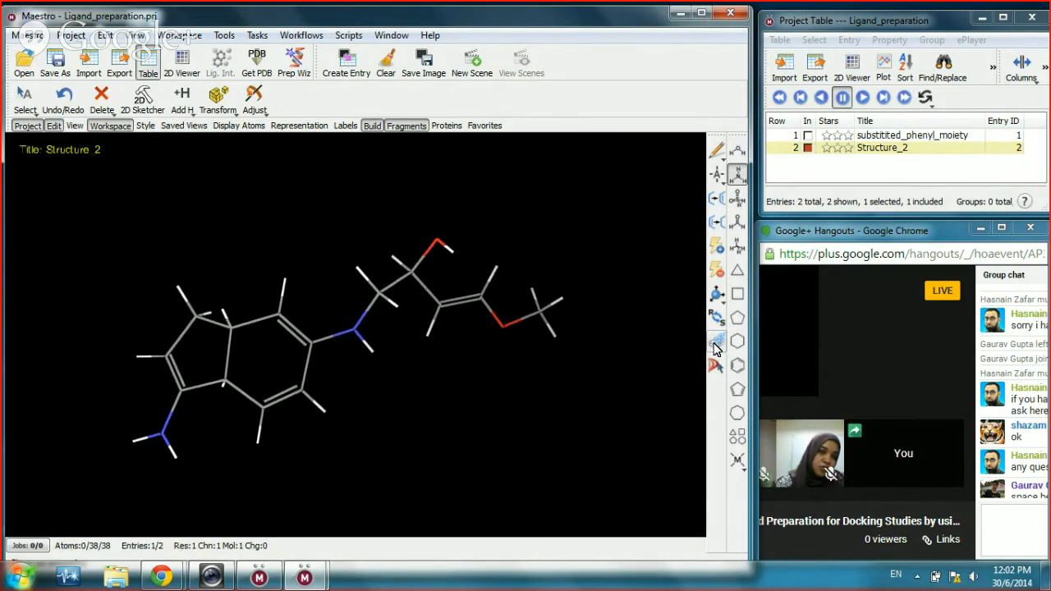
pyautogui.click(808, 136)
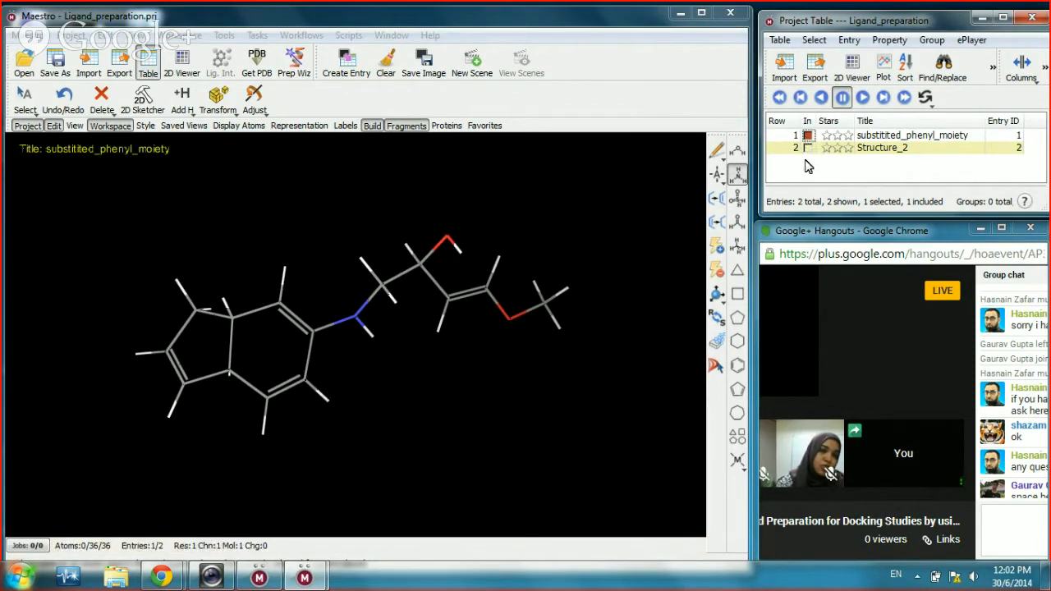
pyautogui.click(808, 149)
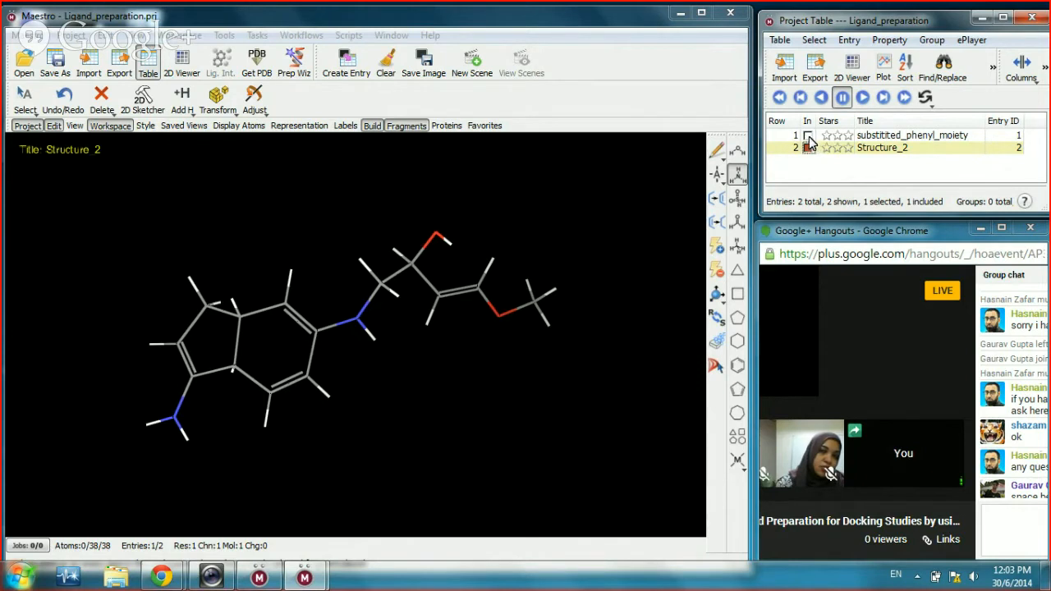
pyautogui.click(808, 135)
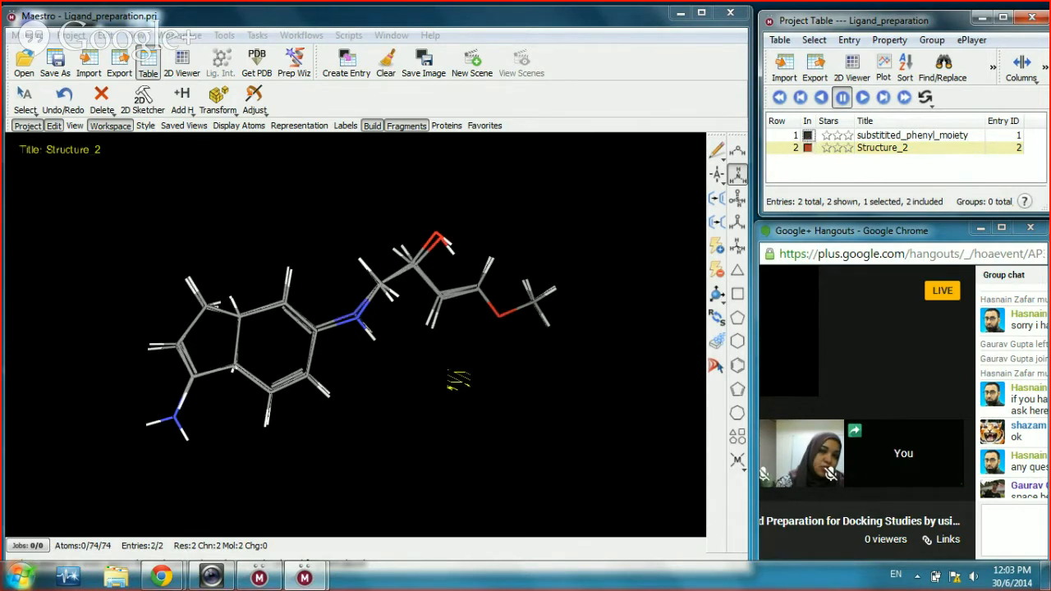
pyautogui.moveTo(453, 380); pyautogui.dragTo(459, 353)
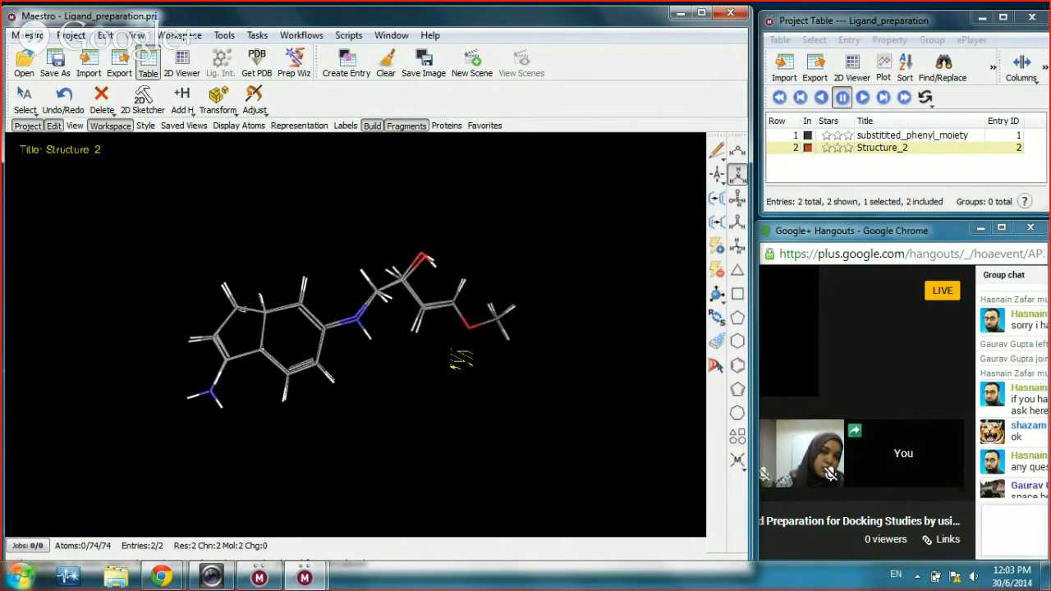
# Step: Resize the Hangouts window to sit beside the molecule and close its group chat panel
pyautogui.click(940, 235)
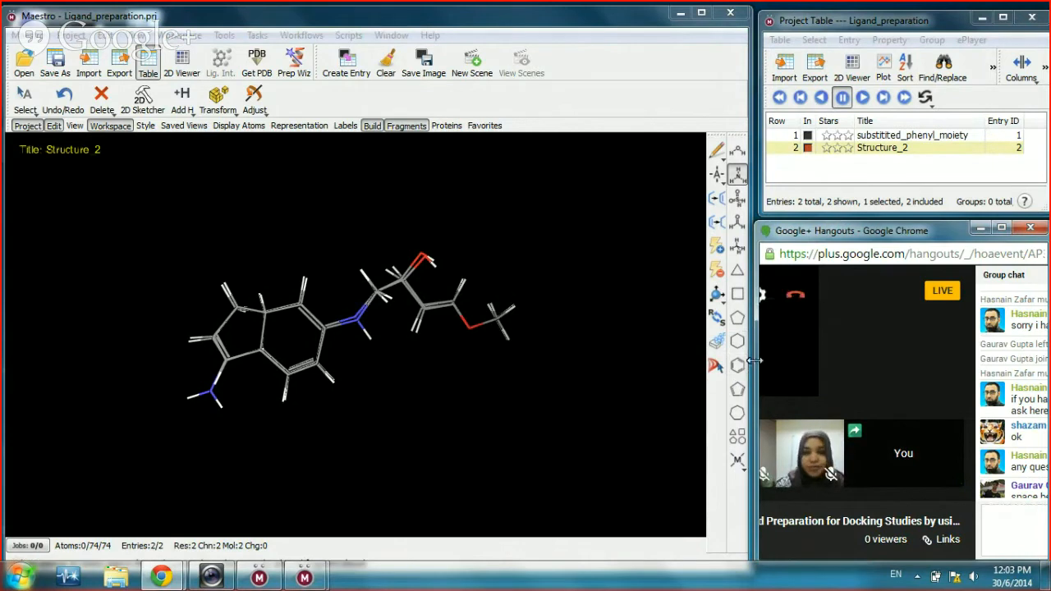
pyautogui.moveTo(754, 360); pyautogui.dragTo(670, 360)
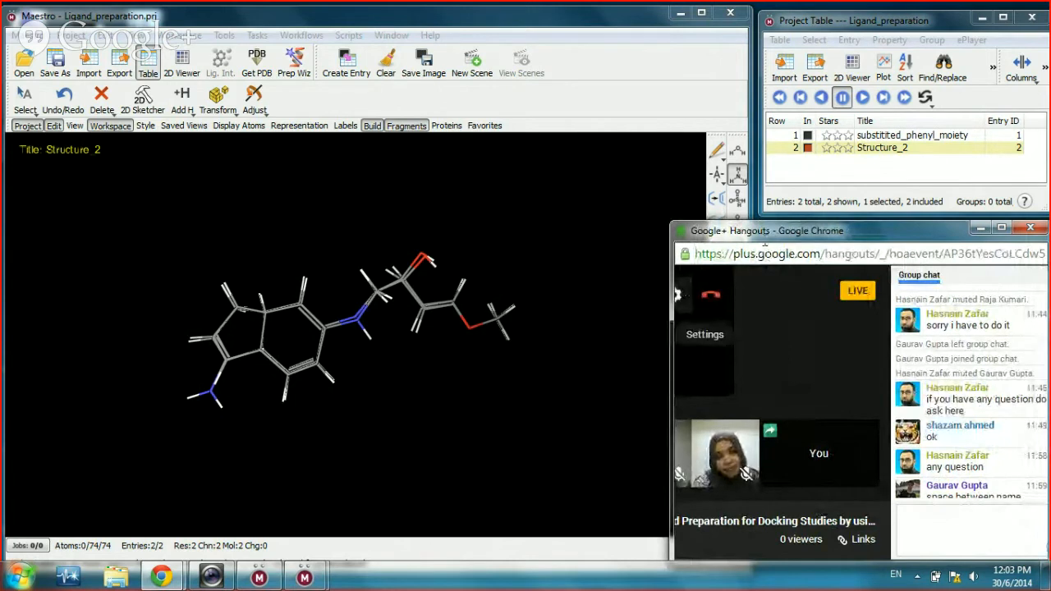
pyautogui.moveTo(672, 334); pyautogui.dragTo(647, 335)
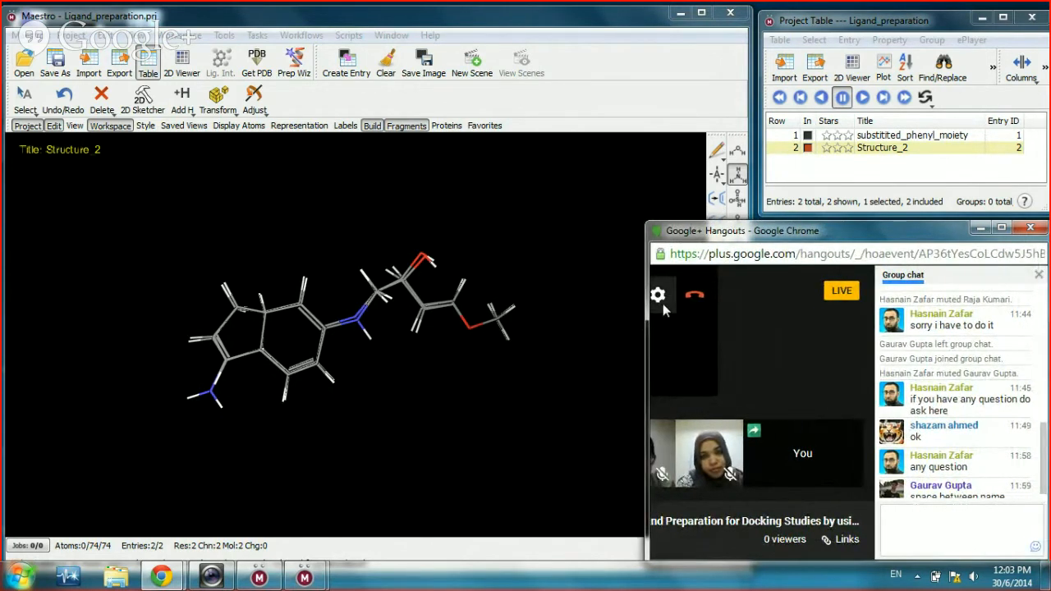
pyautogui.moveTo(648, 313); pyautogui.dragTo(573, 330)
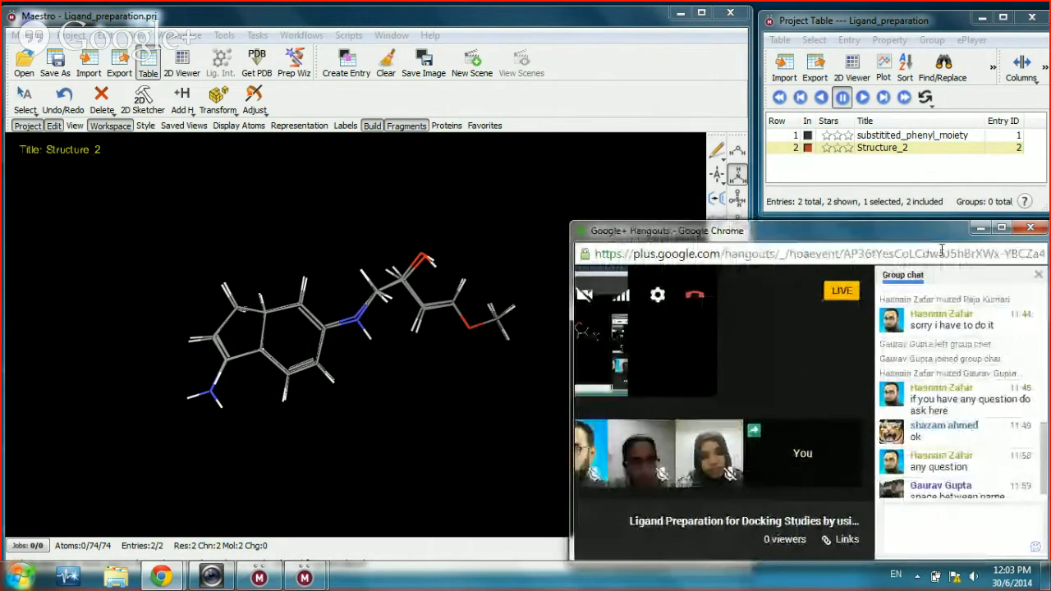
pyautogui.click(1040, 276)
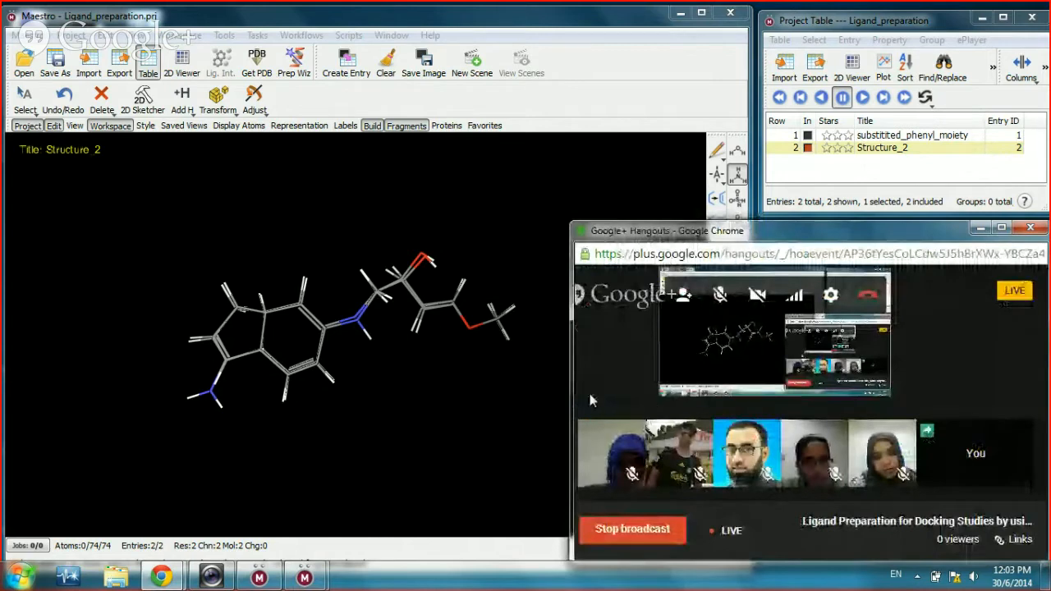
pyautogui.moveTo(574, 383); pyautogui.dragTo(726, 371)
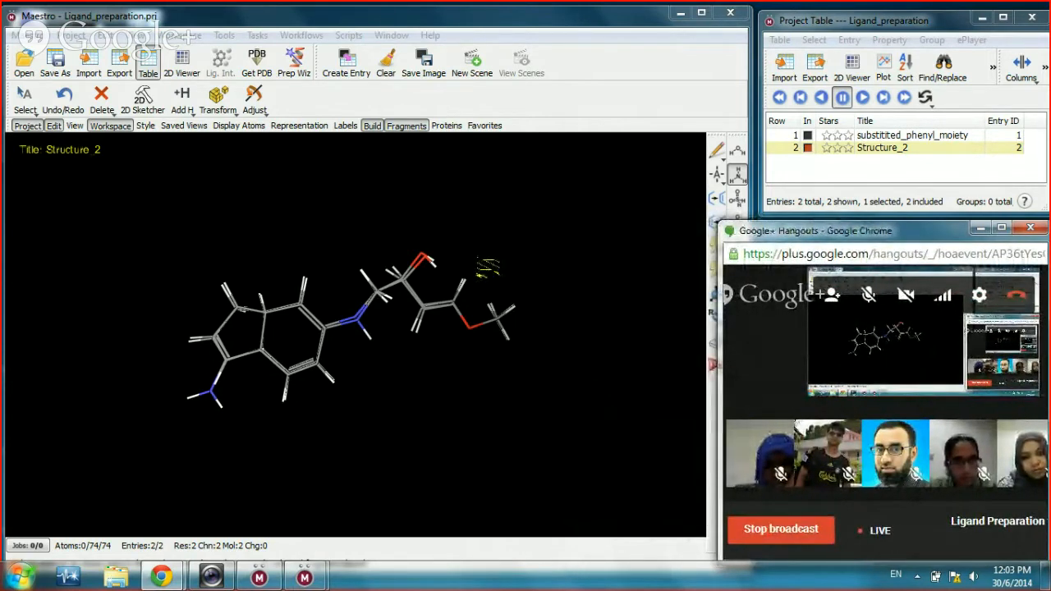
# Step: Include only substitited_phenyl_moiety in the workspace and render it as thick tubes
pyautogui.click(295, 124)
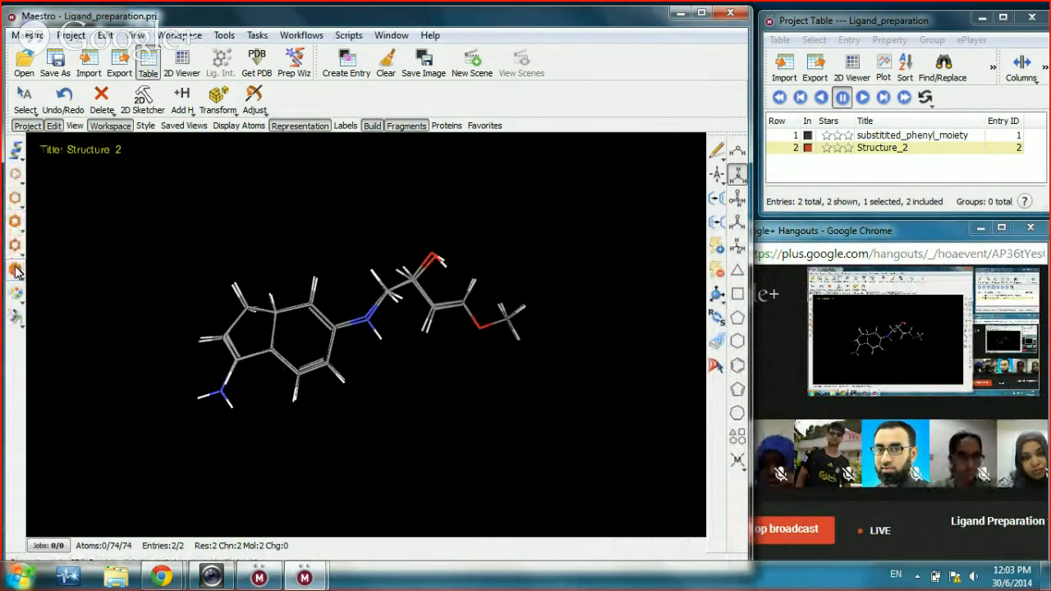
pyautogui.click(808, 136)
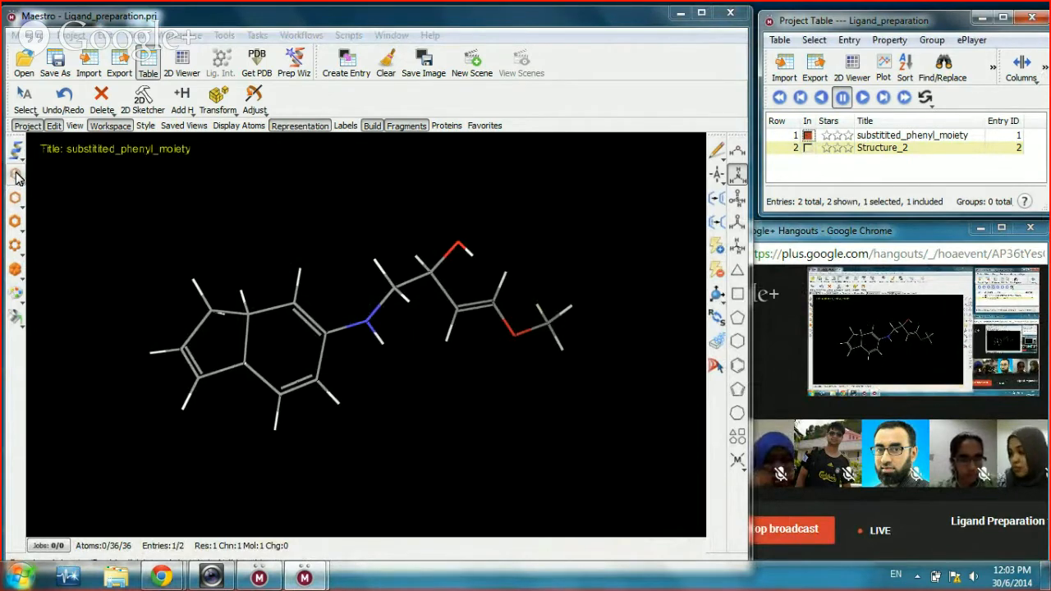
pyautogui.click(16, 225)
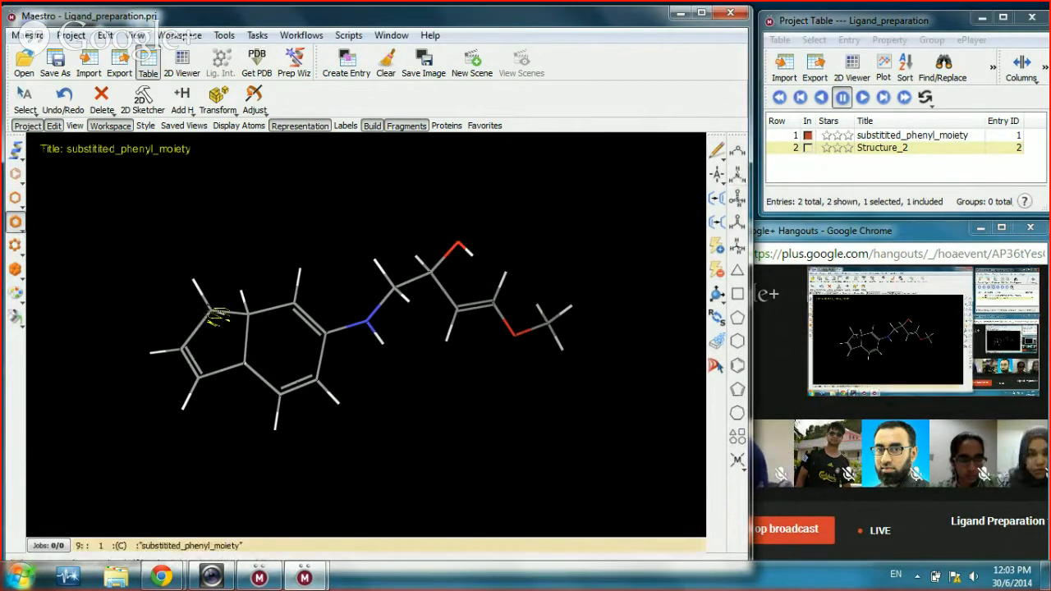
pyautogui.click(219, 314)
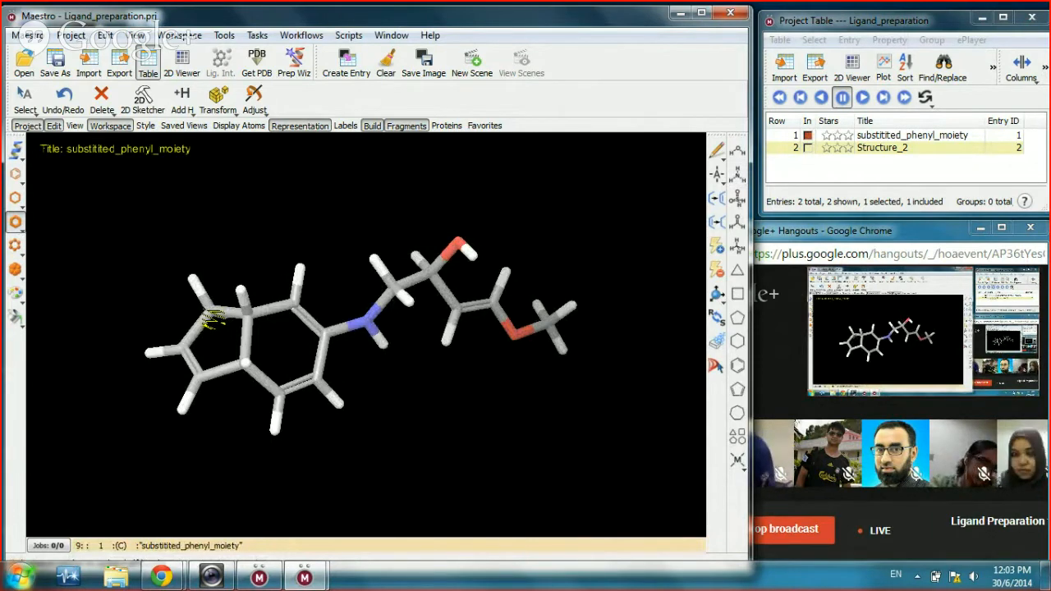
# Step: Try ball-and-stick and CPK space-filling styles on the ligand, settling on ball-and-stick
pyautogui.click(14, 247)
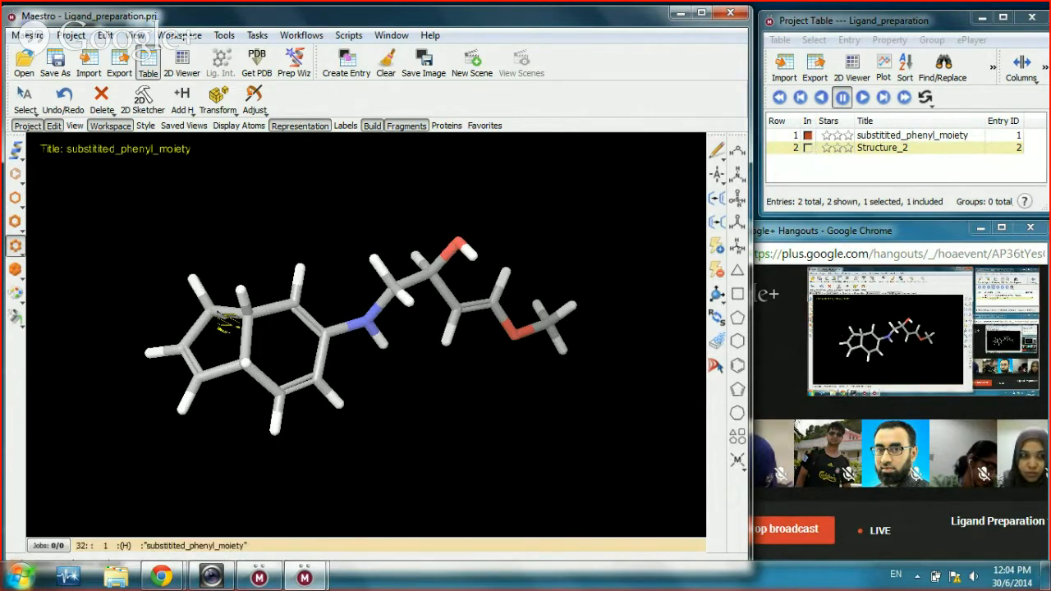
pyautogui.click(215, 317)
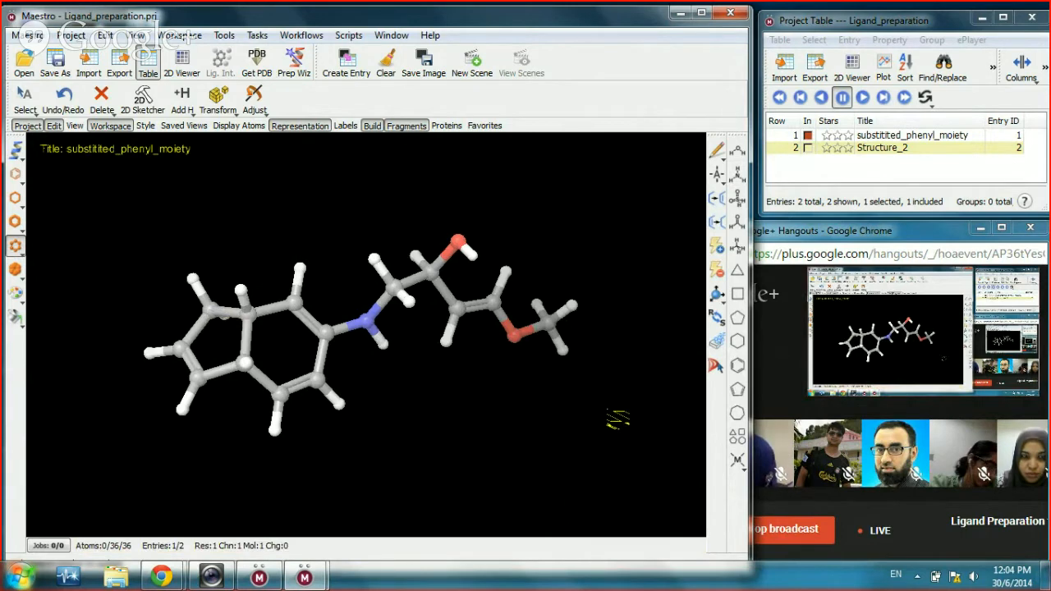
pyautogui.click(14, 269)
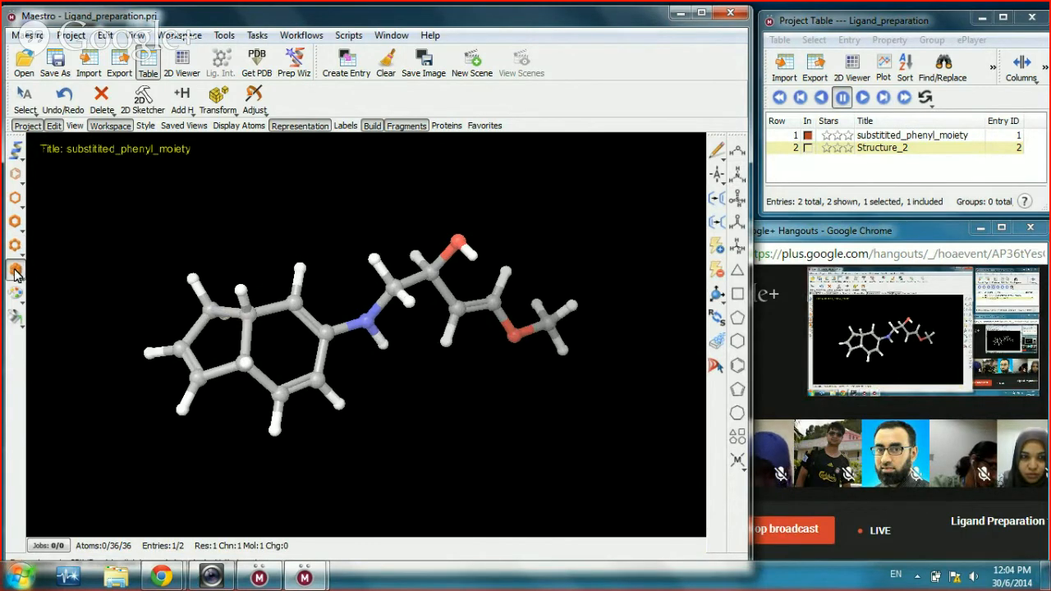
pyautogui.click(218, 316)
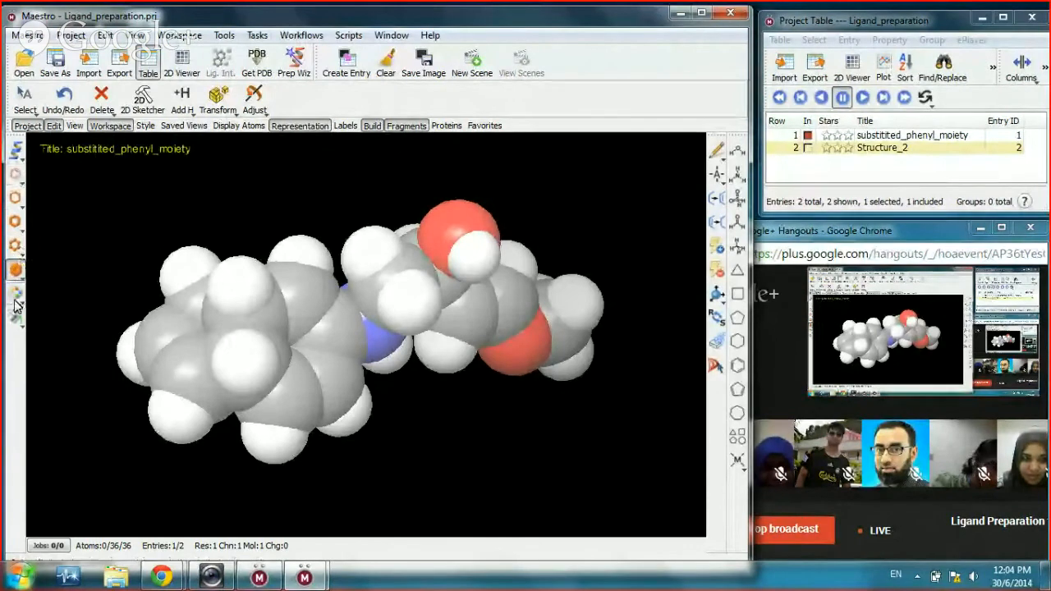
pyautogui.click(14, 245)
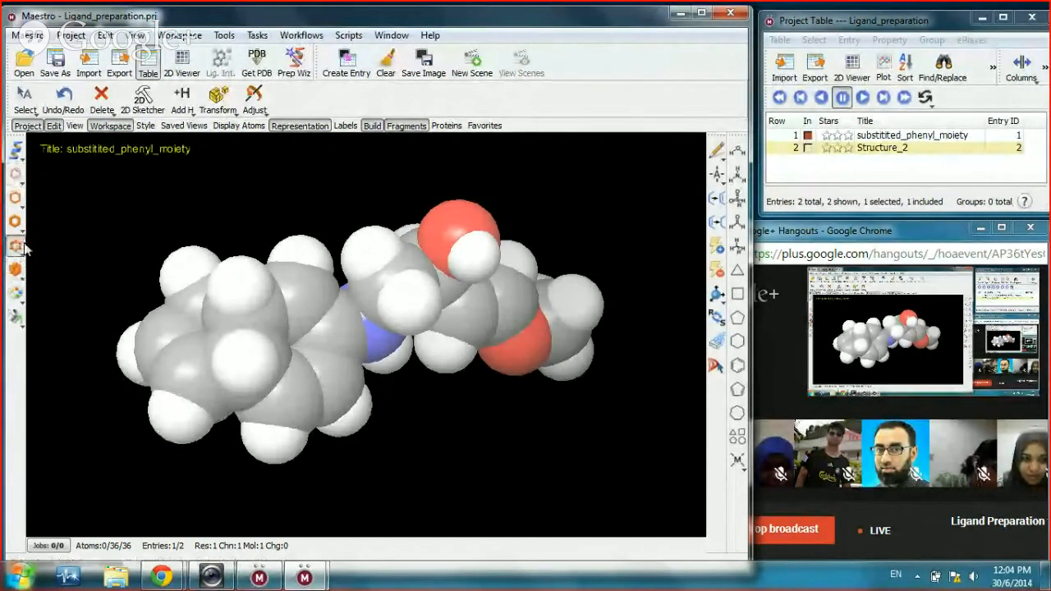
pyautogui.click(238, 296)
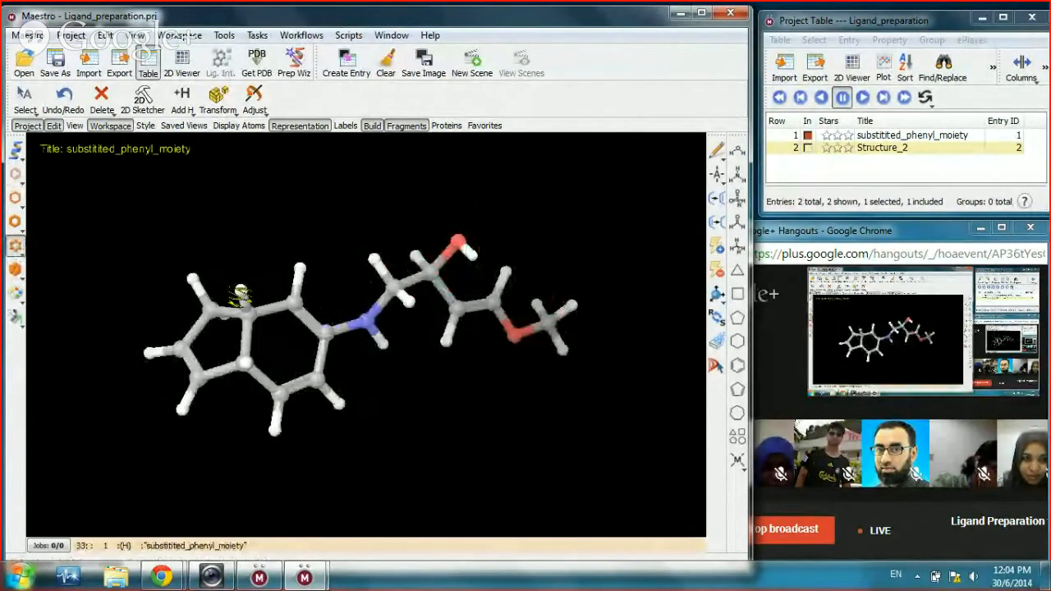
pyautogui.click(15, 201)
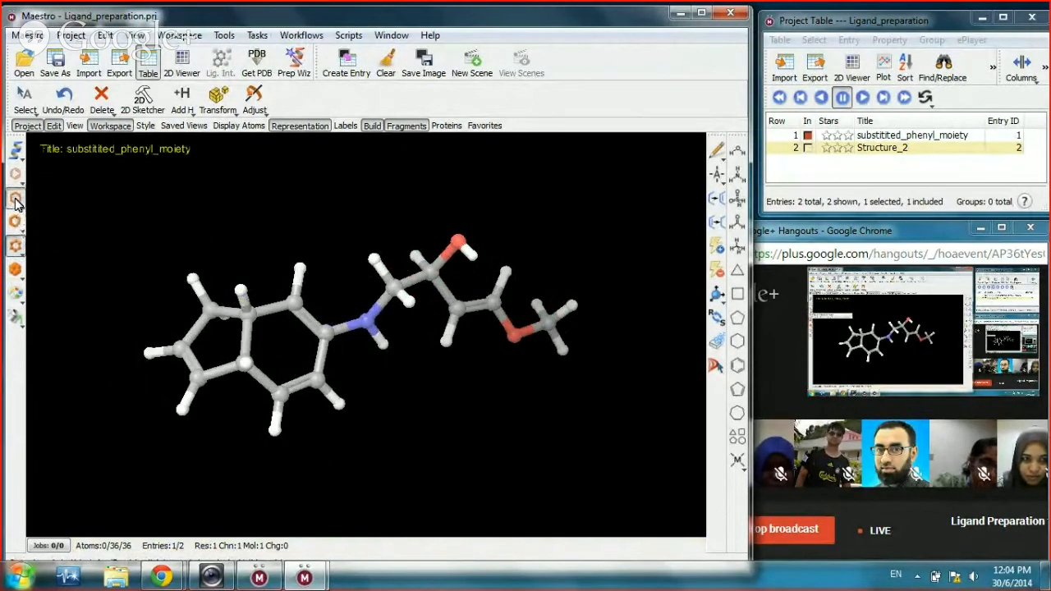
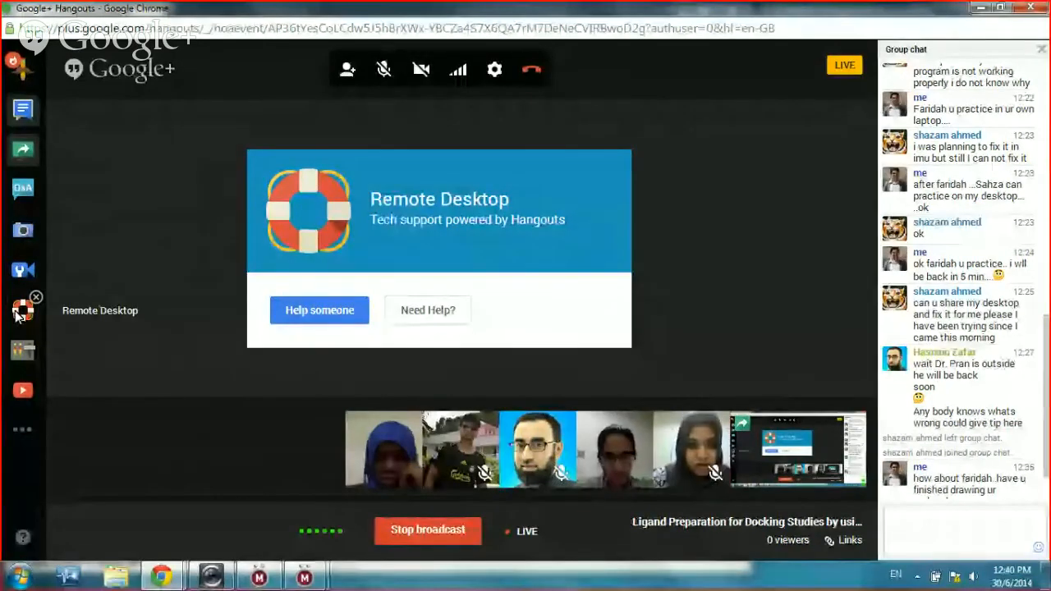
# Step: Offer remote help and pick the participant whose desktop to connect to
pyautogui.click(328, 309)
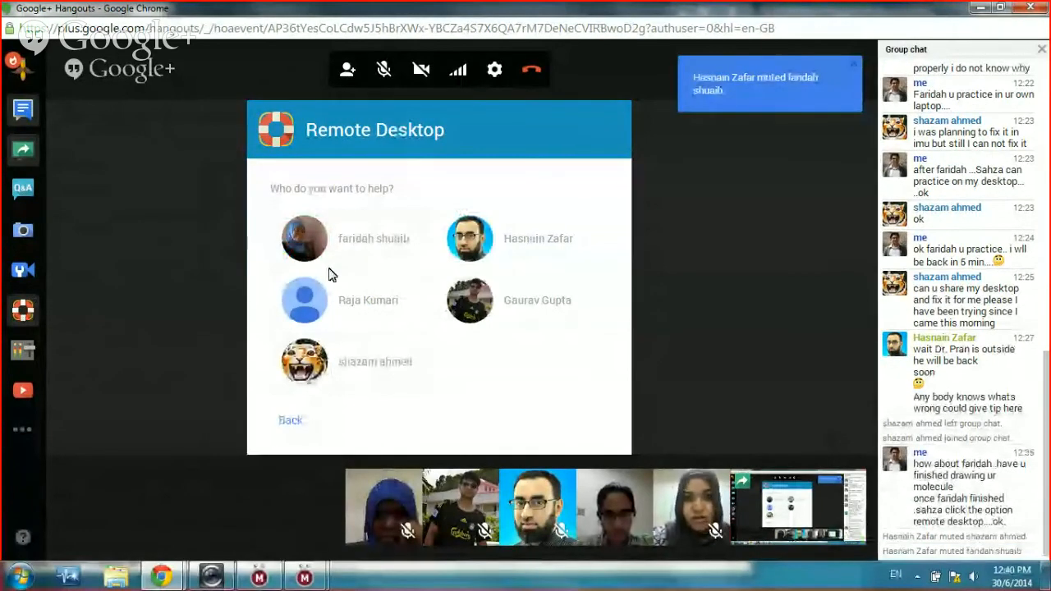
pyautogui.click(354, 297)
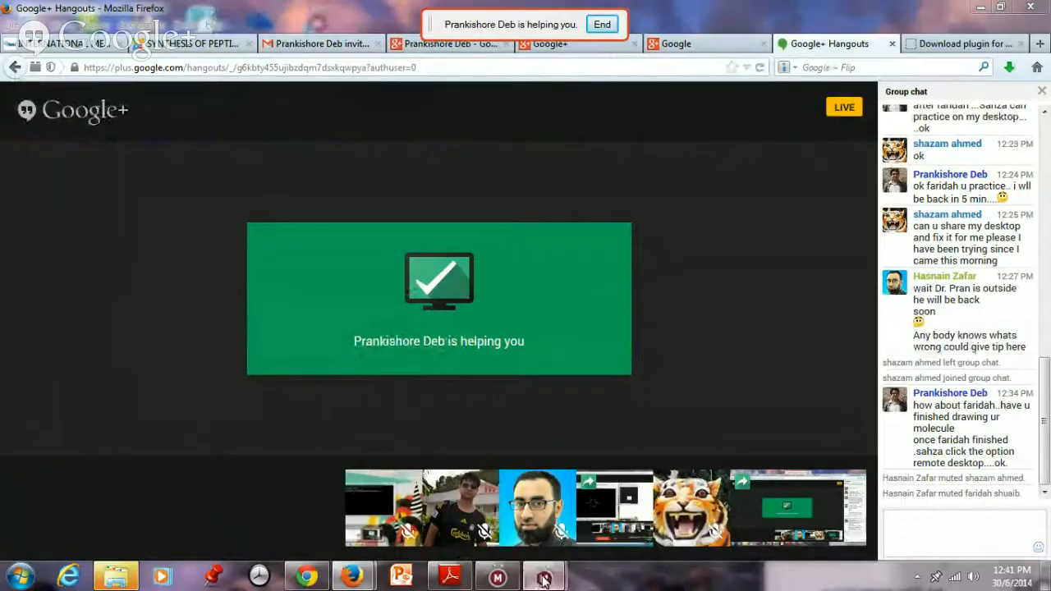
# Step: Restore the participant's Maestro - RK.prj window from the remote taskbar
pyautogui.moveTo(543, 580)
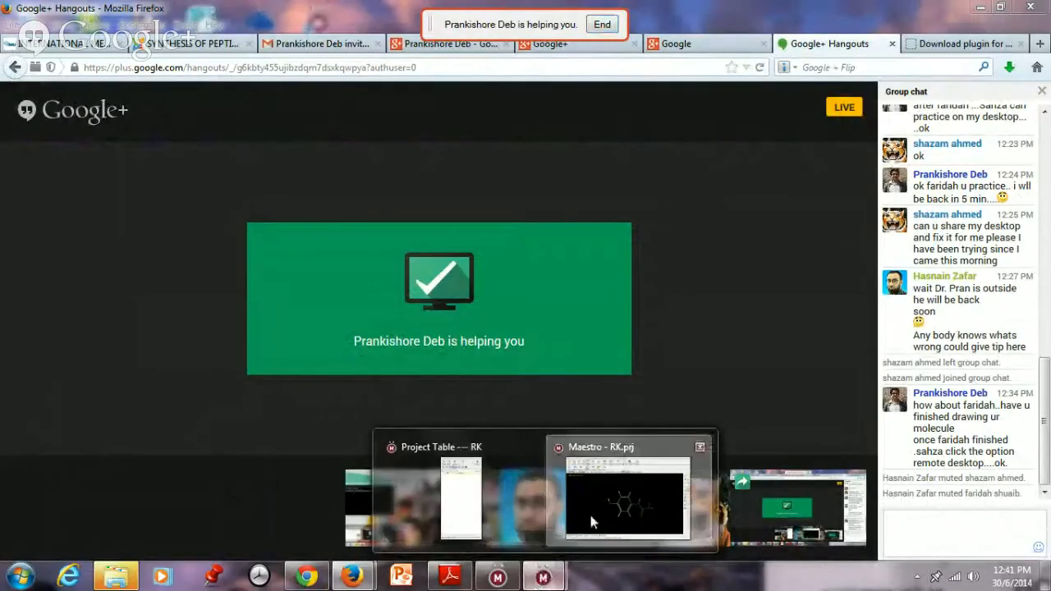
pyautogui.click(621, 492)
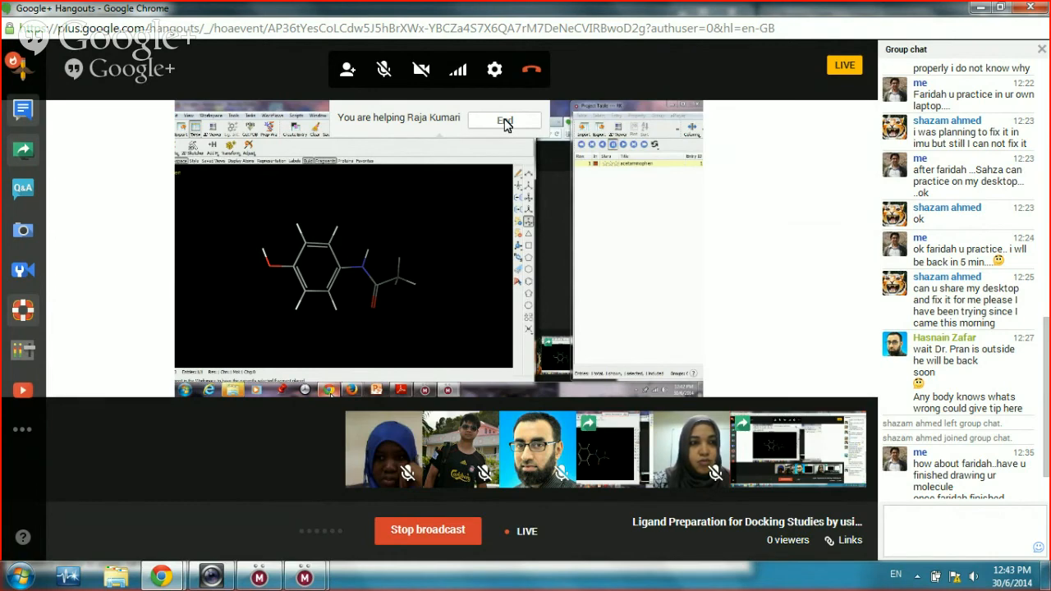
# Step: Stop helping the participant by ending the remote-desktop session
pyautogui.click(504, 122)
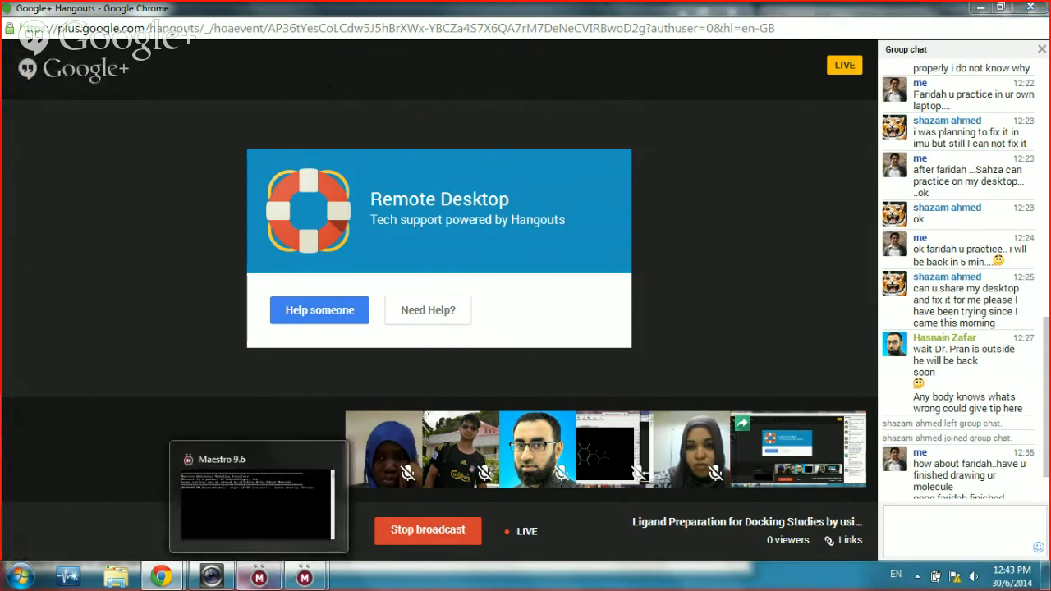
# Step: Send a group-chat message asking whether you can see her desktop
pyautogui.rightClick(259, 577)
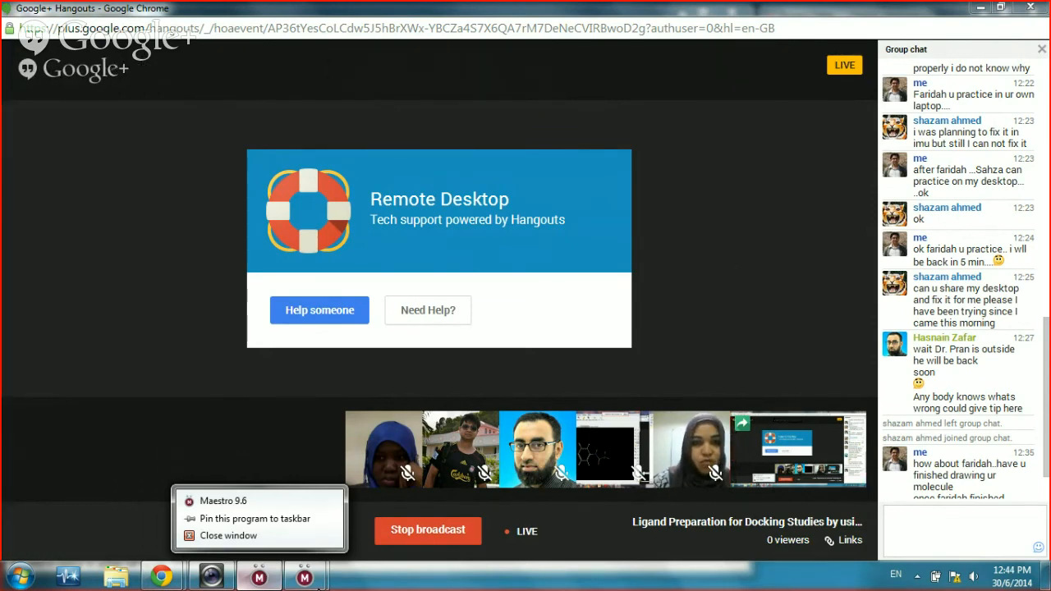
pyautogui.click(957, 529)
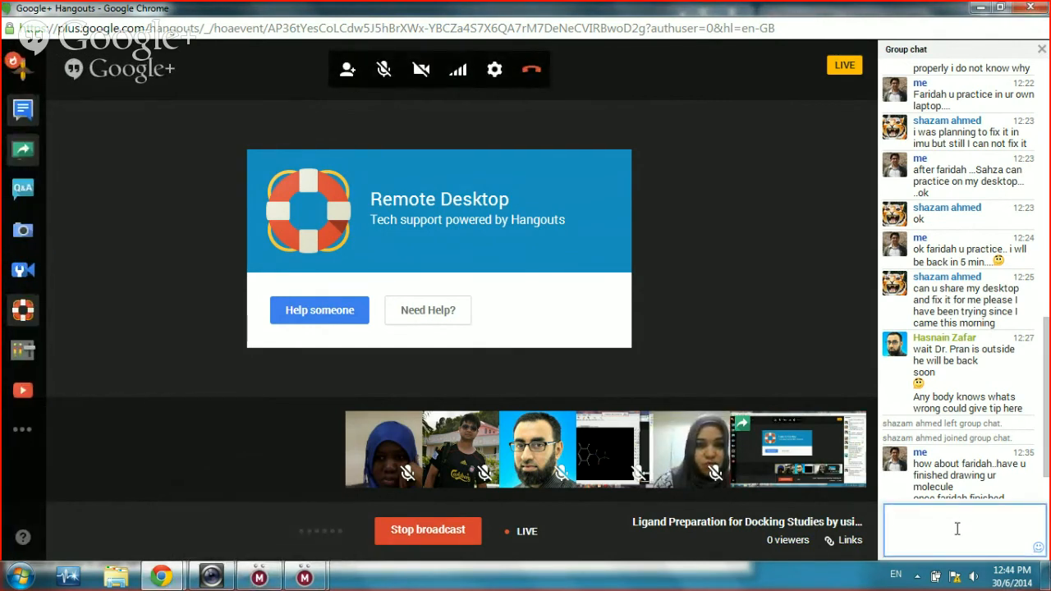
pyautogui.write('shaza can i')
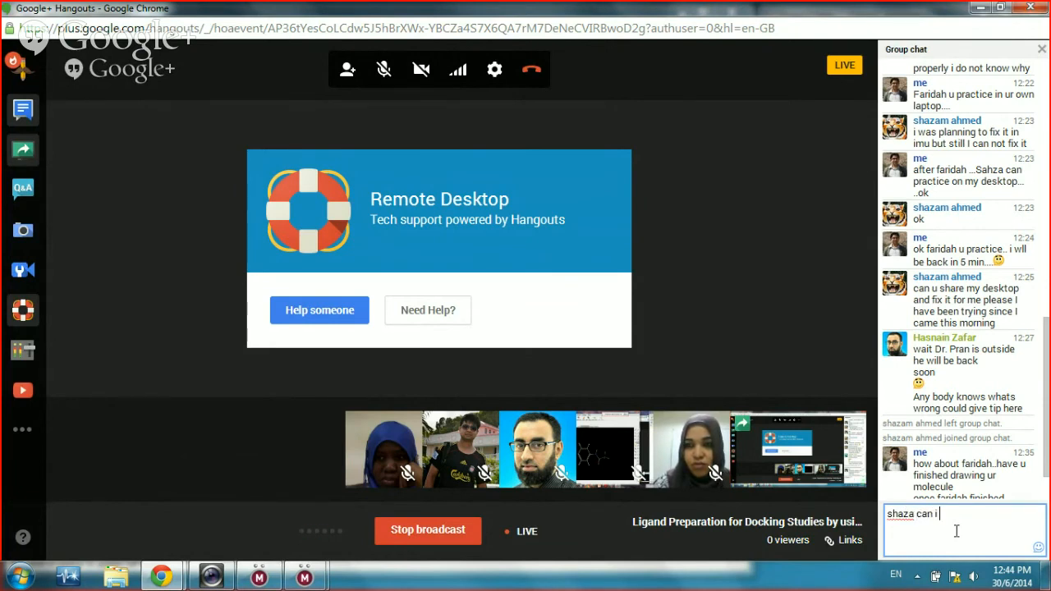
pyautogui.write('ur')
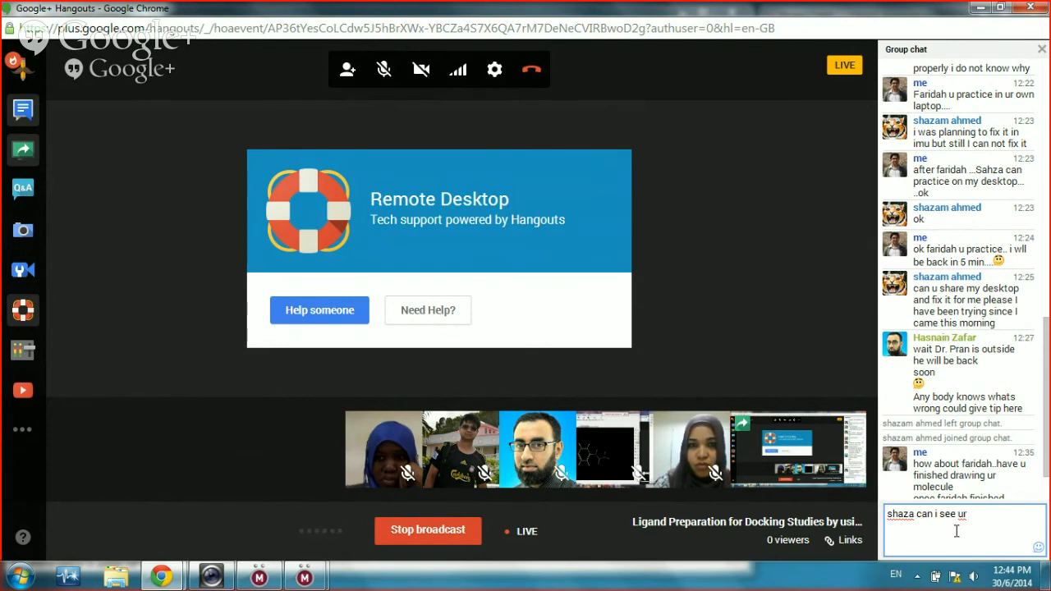
pyautogui.write(' desktop?')
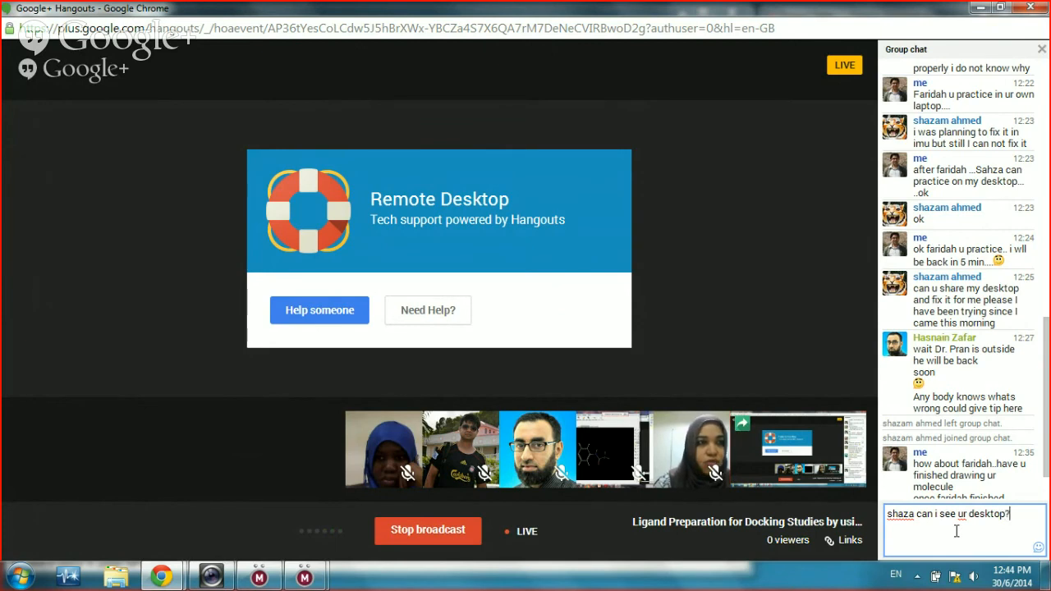
pyautogui.press('Return')
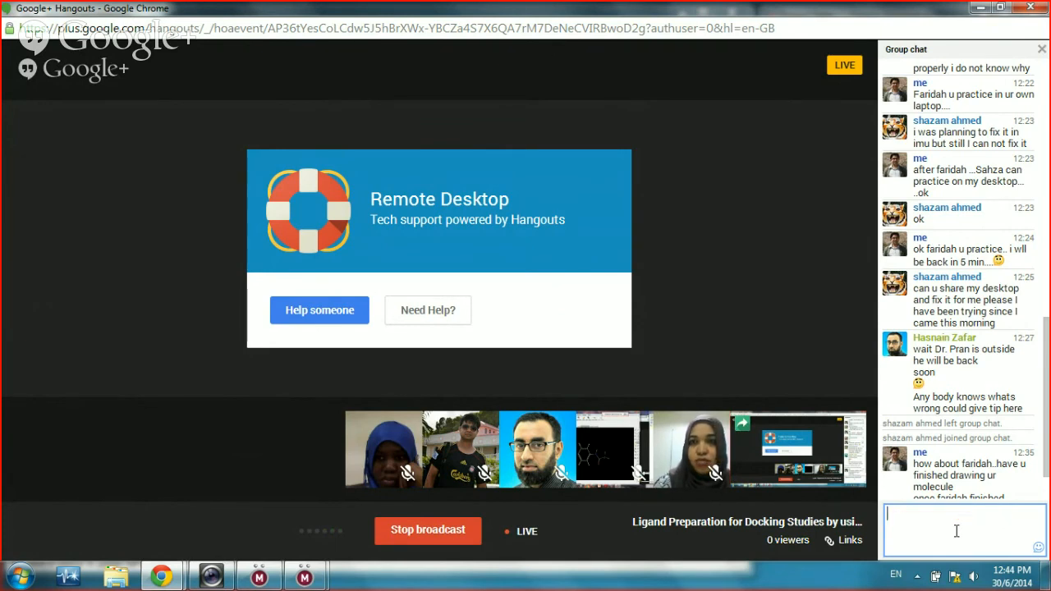